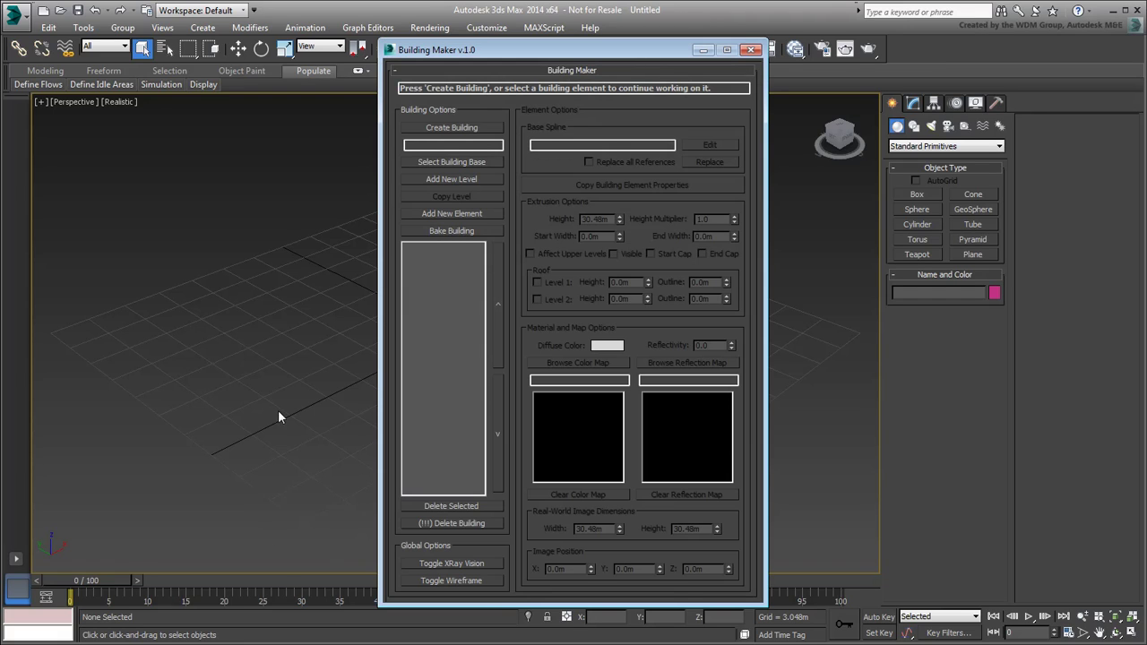
# Step: Move the Building Maker window to the right edge and widen the command panel to two columns
pyautogui.moveTo(594, 51); pyautogui.dragTo(570, 56)
pyautogui.moveTo(883, 442); pyautogui.dragTo(853, 441)
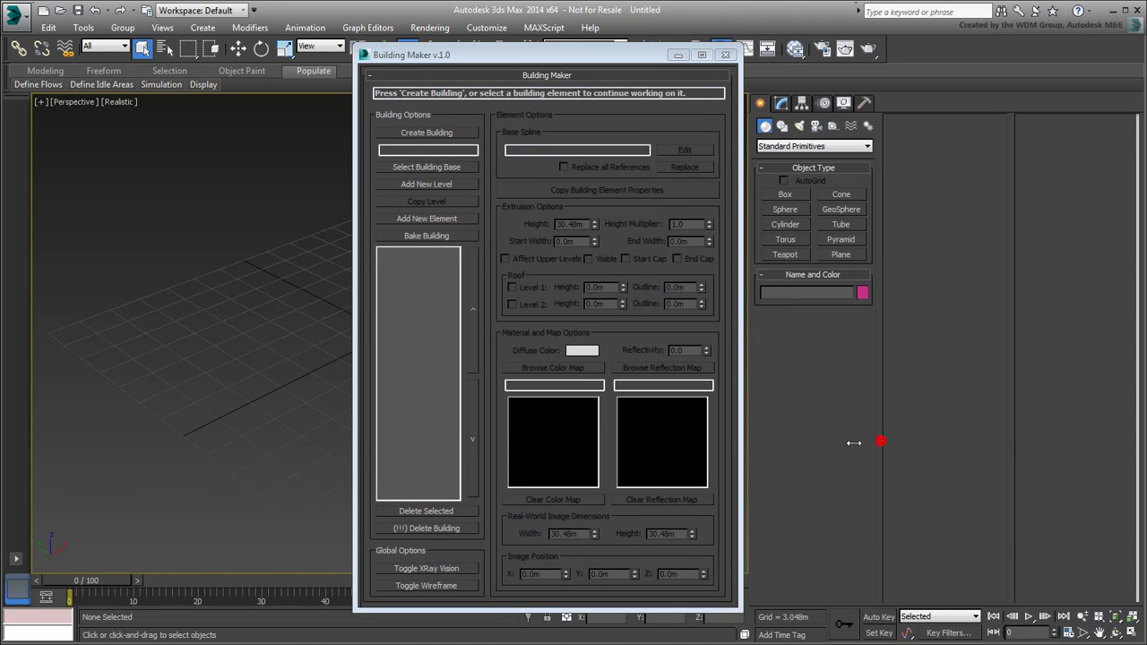
pyautogui.moveTo(555, 52)
pyautogui.mouseDown()
pyautogui.moveTo(953, 42)
pyautogui.moveTo(955, 52)
pyautogui.mouseUp()
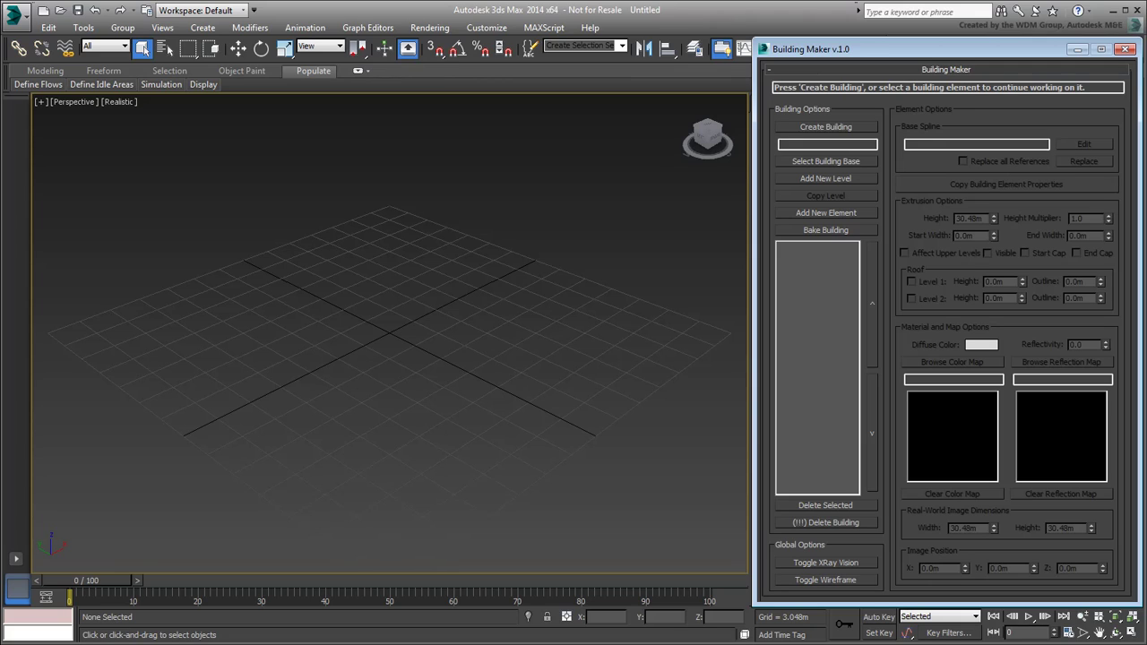
pyautogui.click(1125, 48)
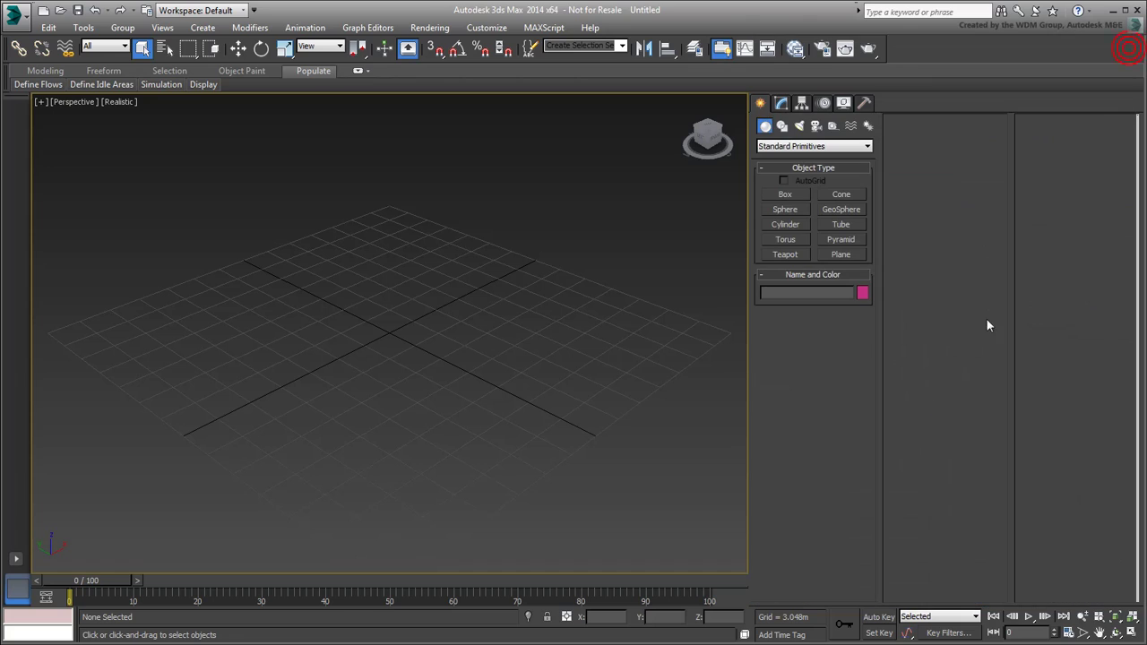
pyautogui.click(544, 28)
pyautogui.click(578, 79)
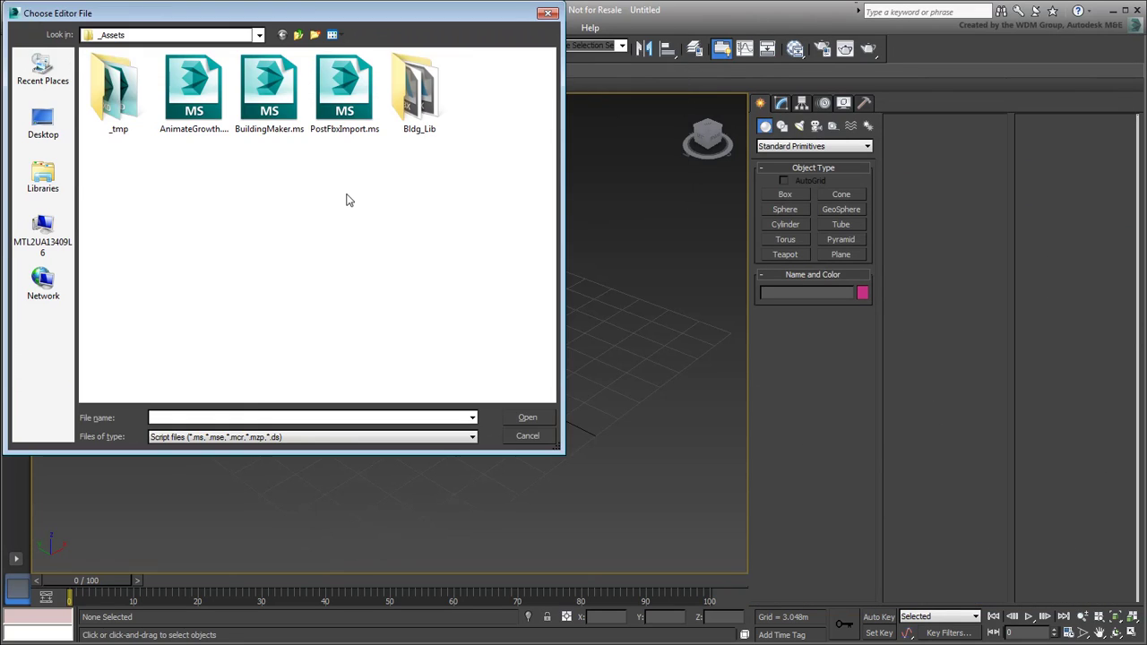
pyautogui.click(268, 106)
pyautogui.click(528, 417)
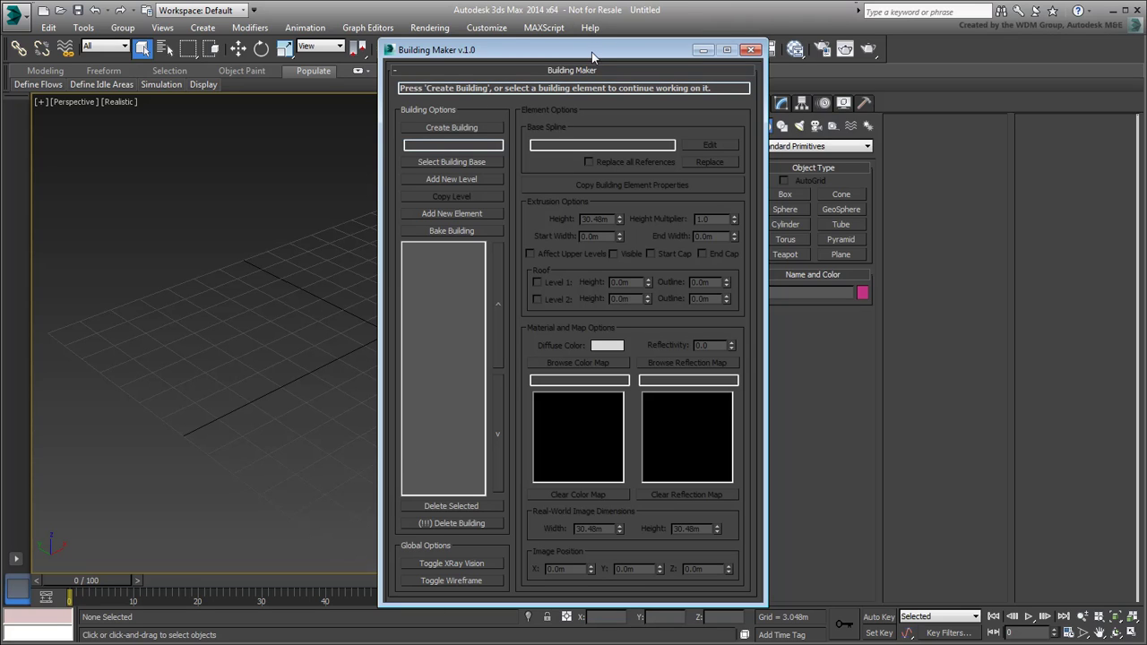
pyautogui.moveTo(594, 54); pyautogui.dragTo(566, 58)
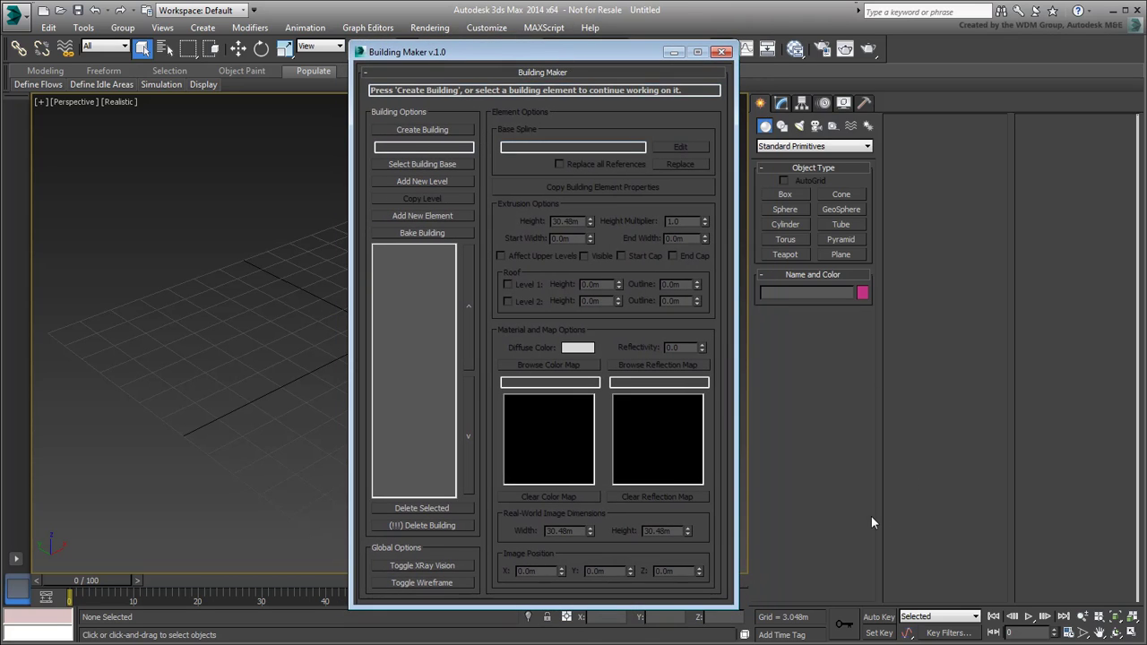
pyautogui.click(721, 51)
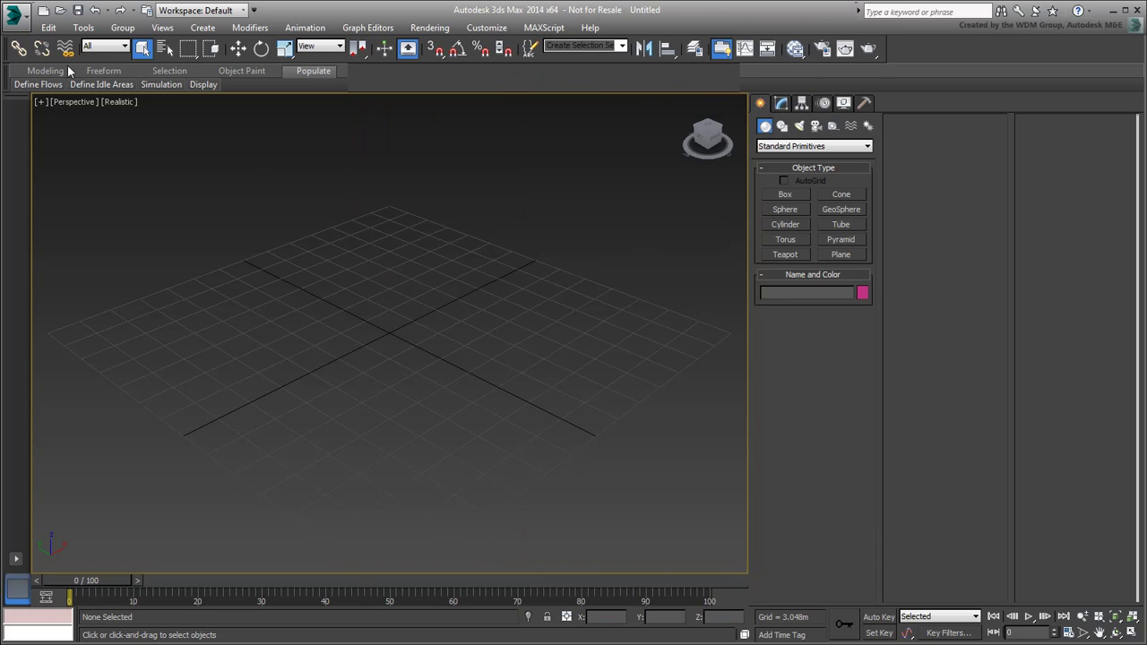
# Step: Reset the scene without saving changes
pyautogui.click(18, 18)
pyautogui.click(47, 81)
pyautogui.click(571, 352)
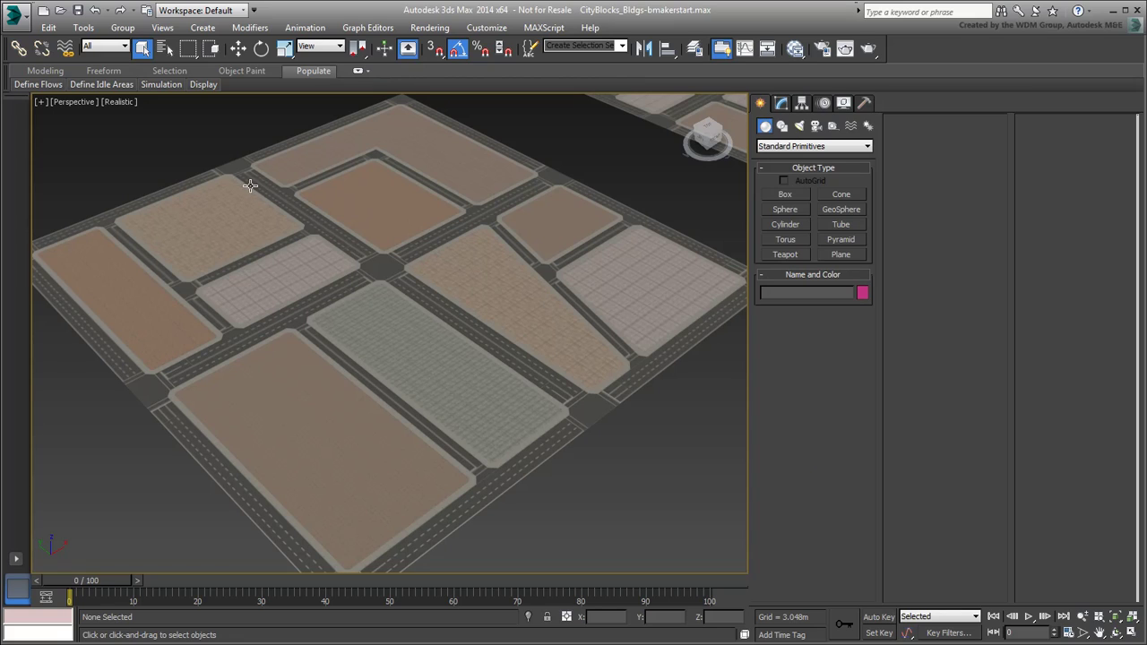
pyautogui.click(16, 18)
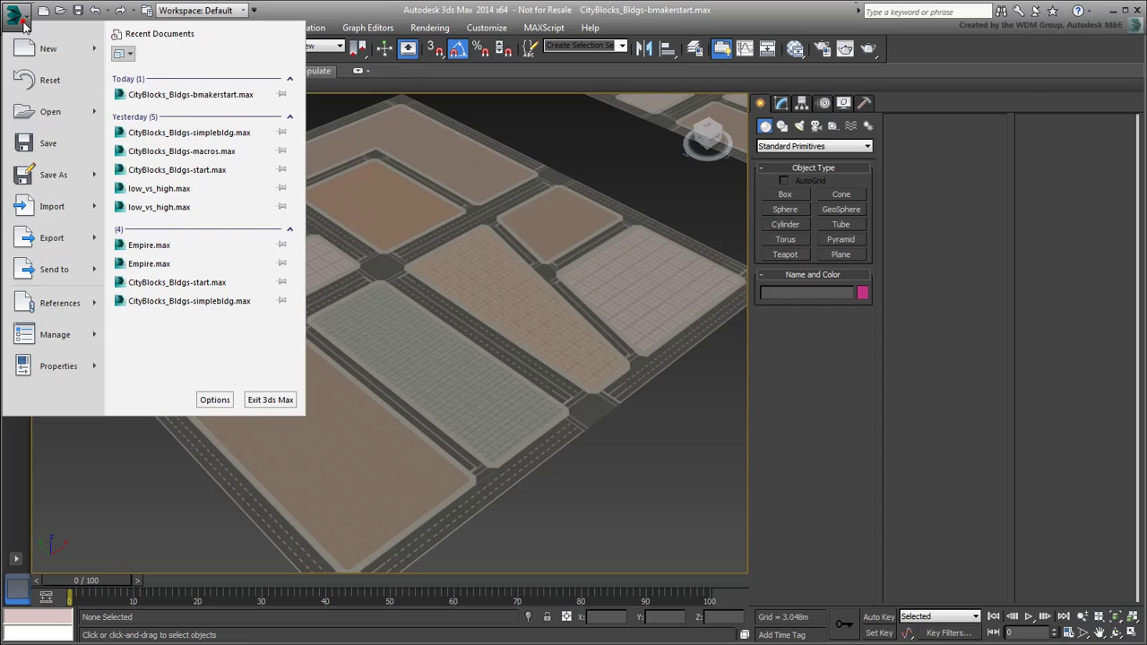
pyautogui.click(45, 207)
pyautogui.click(207, 146)
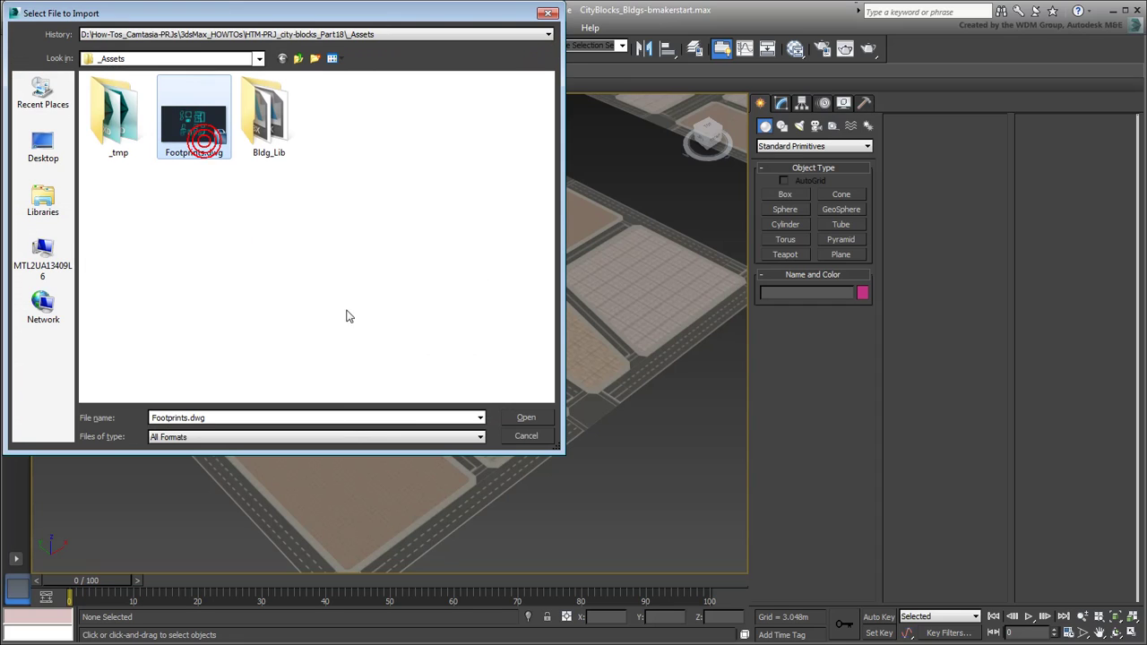
pyautogui.click(526, 419)
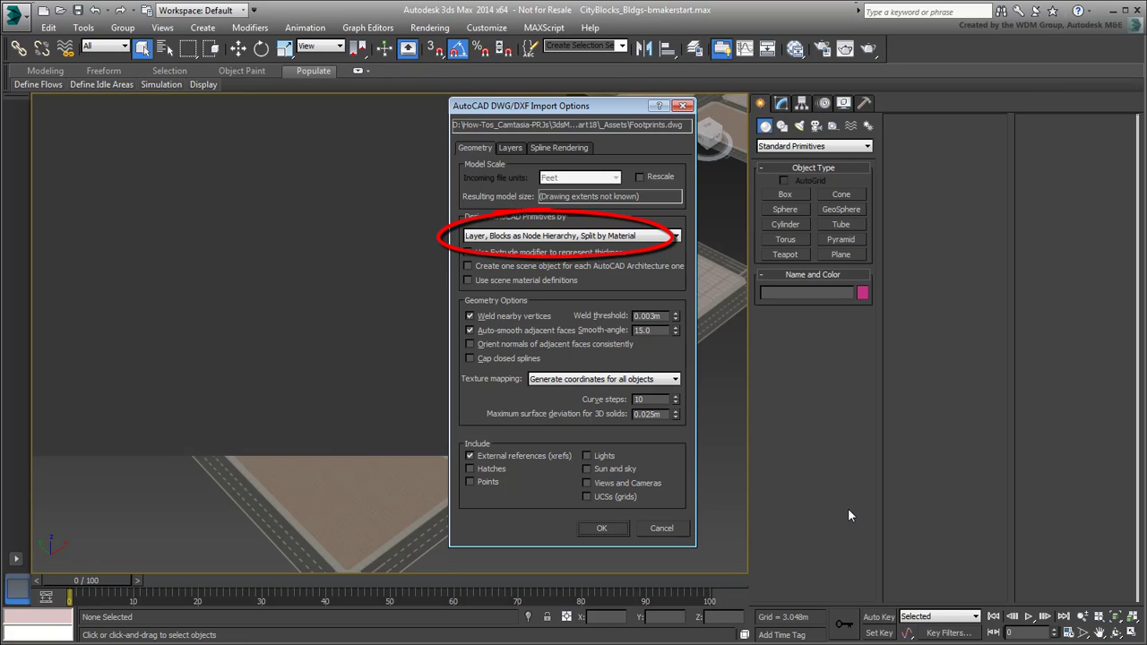
pyautogui.click(596, 528)
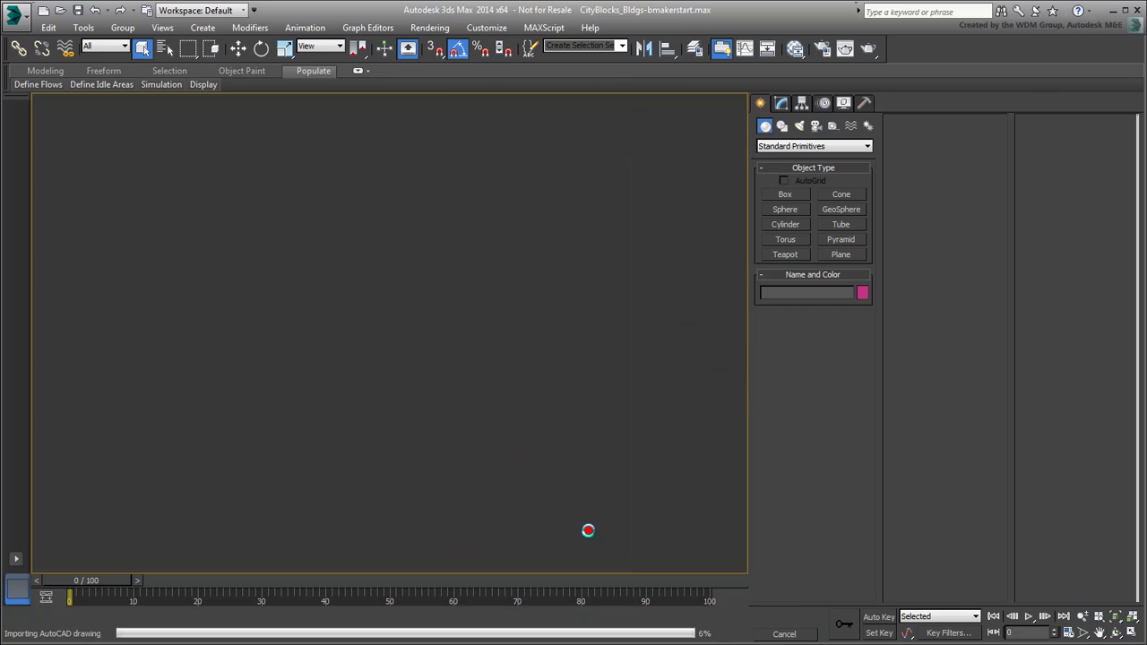
pyautogui.scroll(5, 340, 430)
pyautogui.click(335, 456)
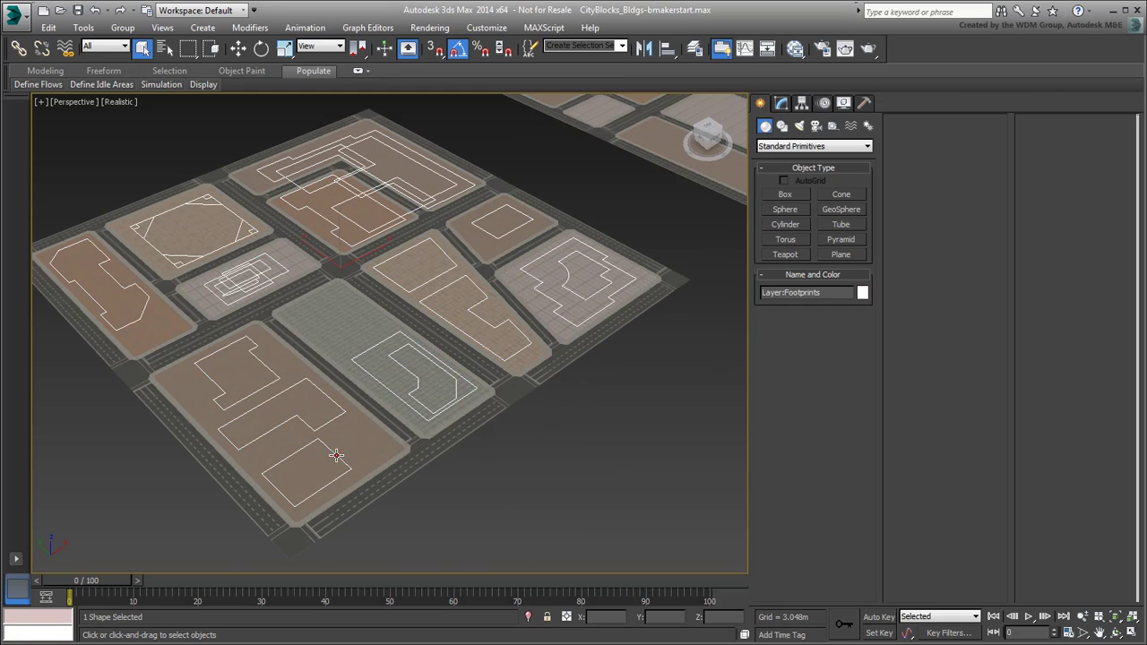
pyautogui.rightClick(335, 454)
pyautogui.click(358, 464)
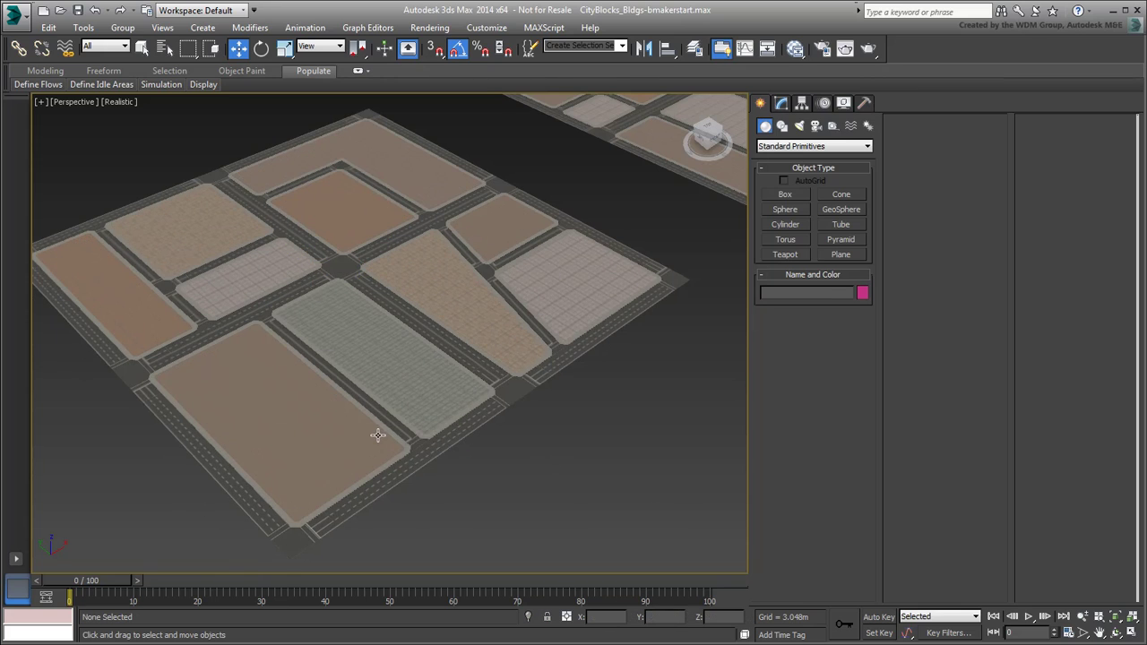
# Step: Import Footprints.dwg with primitives derived by Entity, then select one footprint rectangle
pyautogui.click(15, 15)
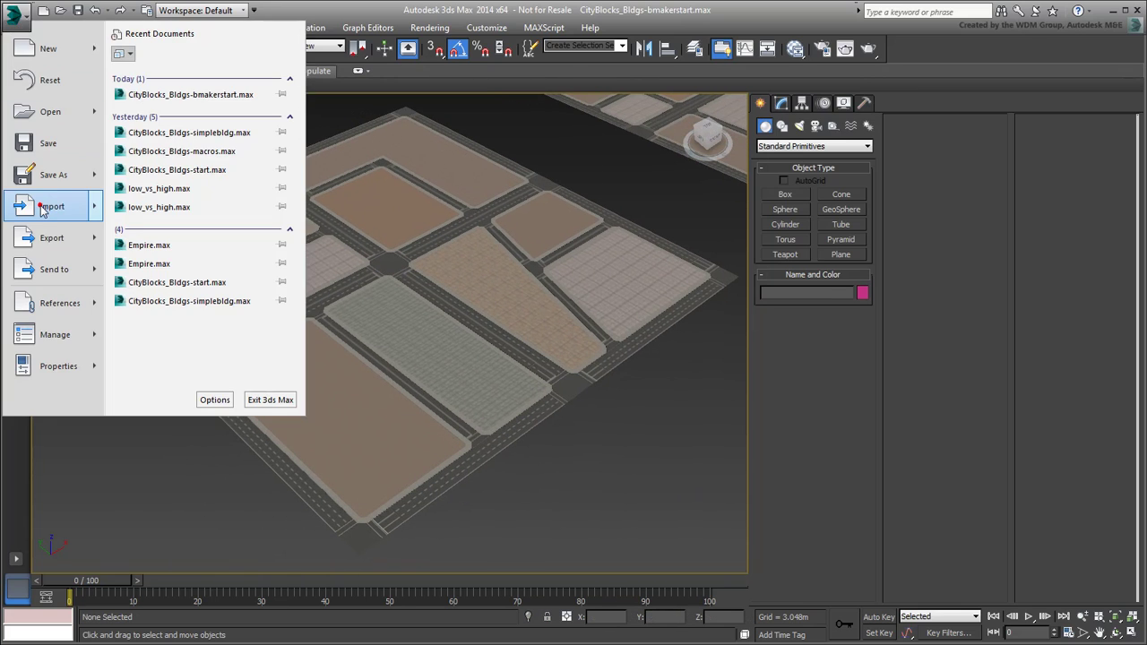
pyautogui.click(43, 206)
pyautogui.click(195, 116)
pyautogui.click(532, 413)
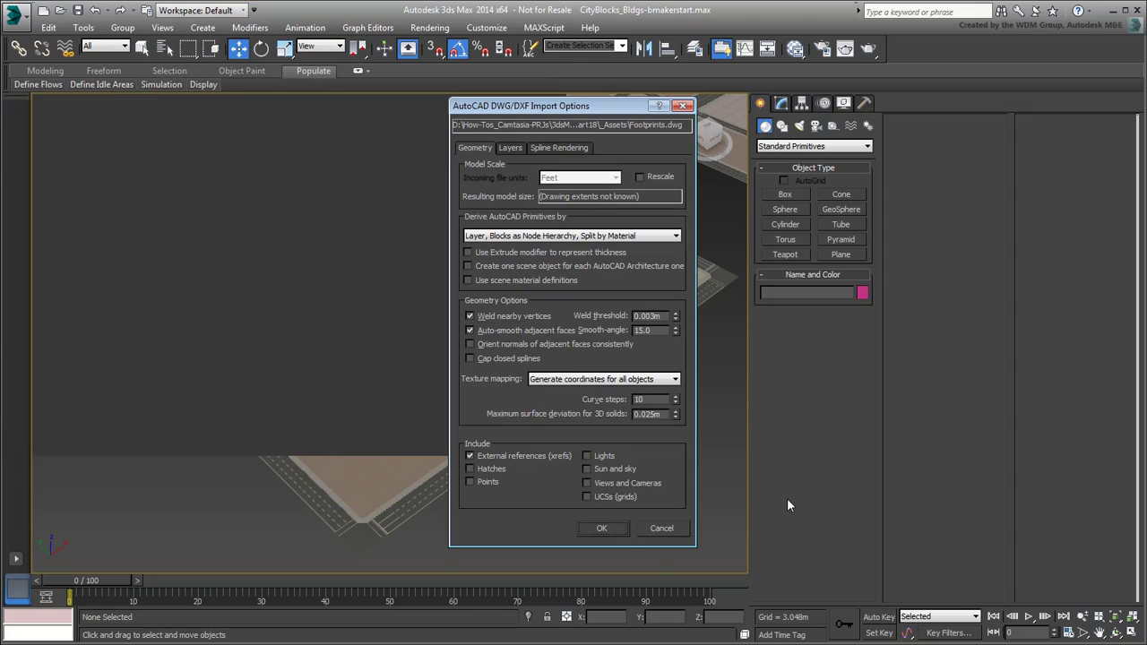
pyautogui.click(675, 236)
pyautogui.click(498, 307)
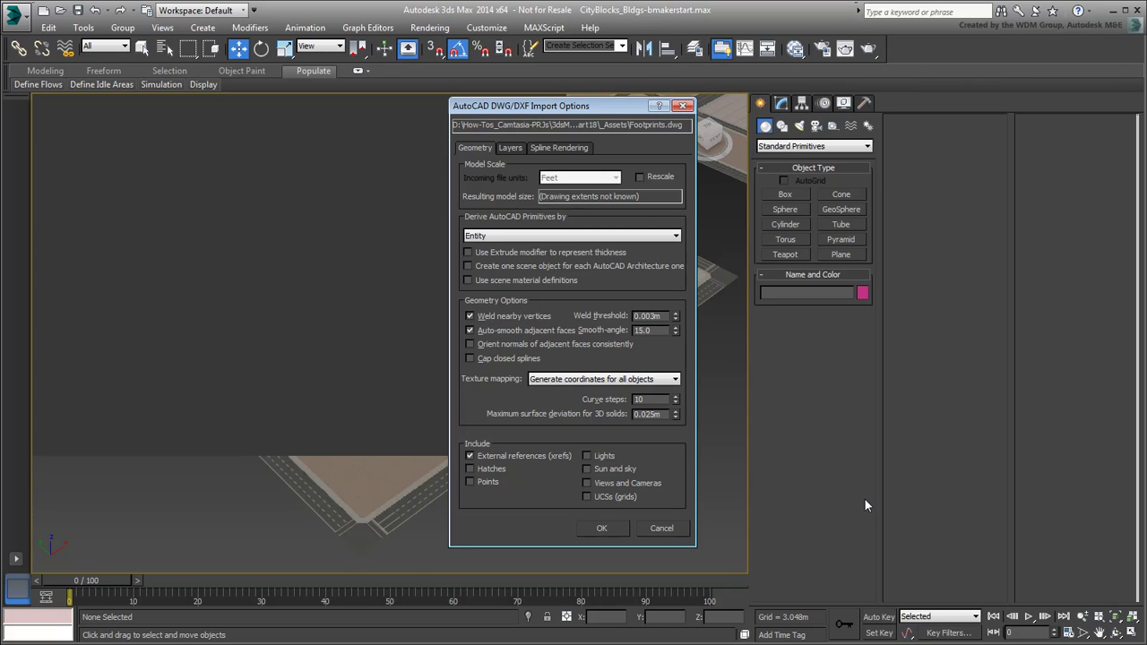
pyautogui.click(601, 528)
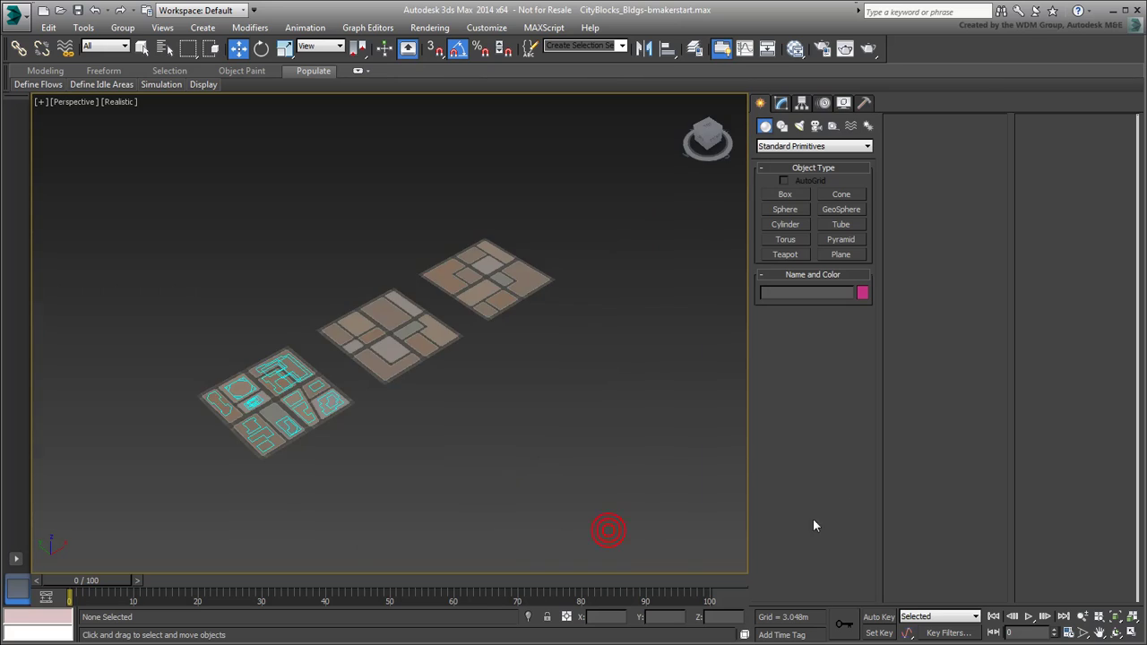
pyautogui.scroll(8, 395, 407)
pyautogui.click(440, 436)
# Step: Select all 27 Polyline footprints from the Select From Scene list
pyautogui.moveTo(446, 437); pyautogui.dragTo(538, 345)
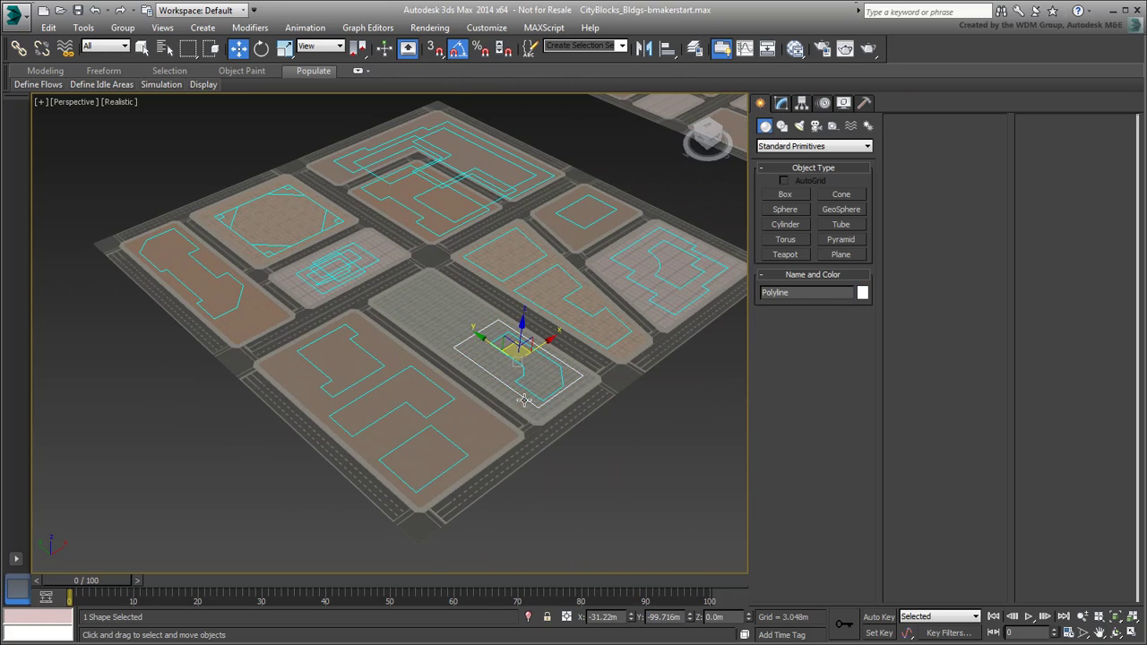
pyautogui.click(593, 505)
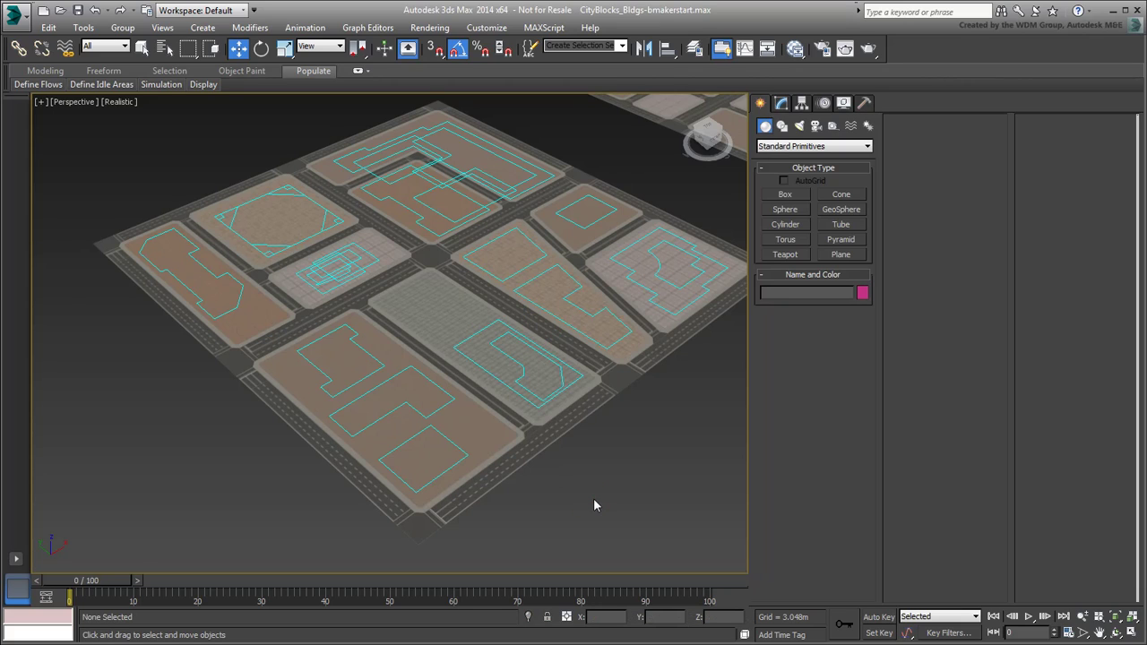
pyautogui.press('h')
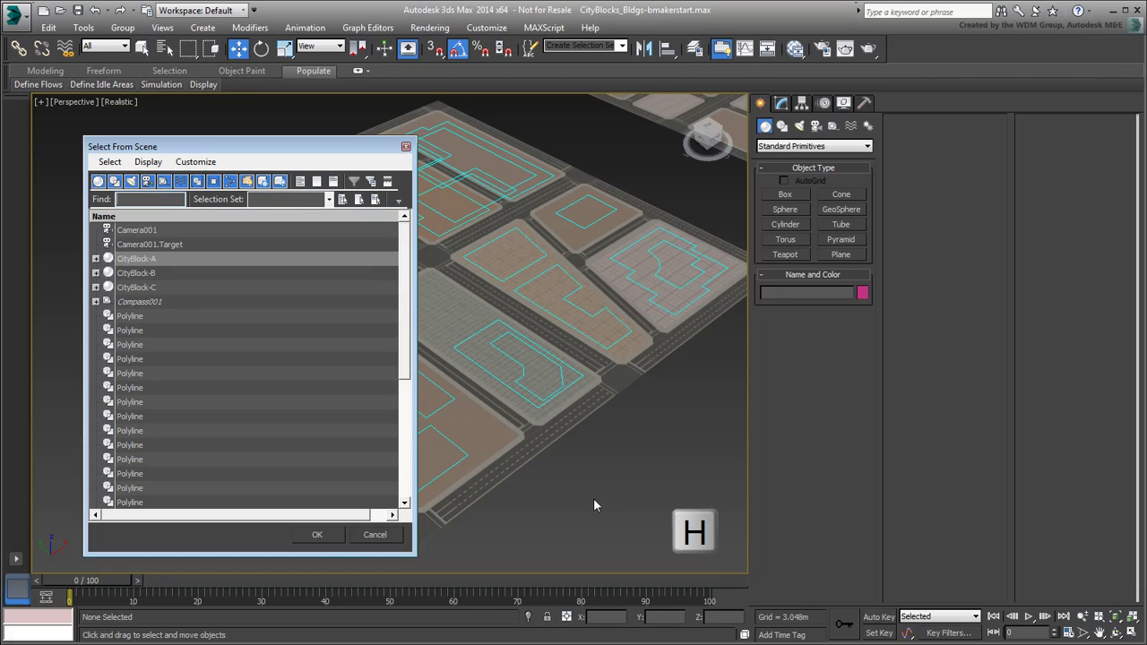
pyautogui.moveTo(139, 315); pyautogui.dragTo(165, 566)
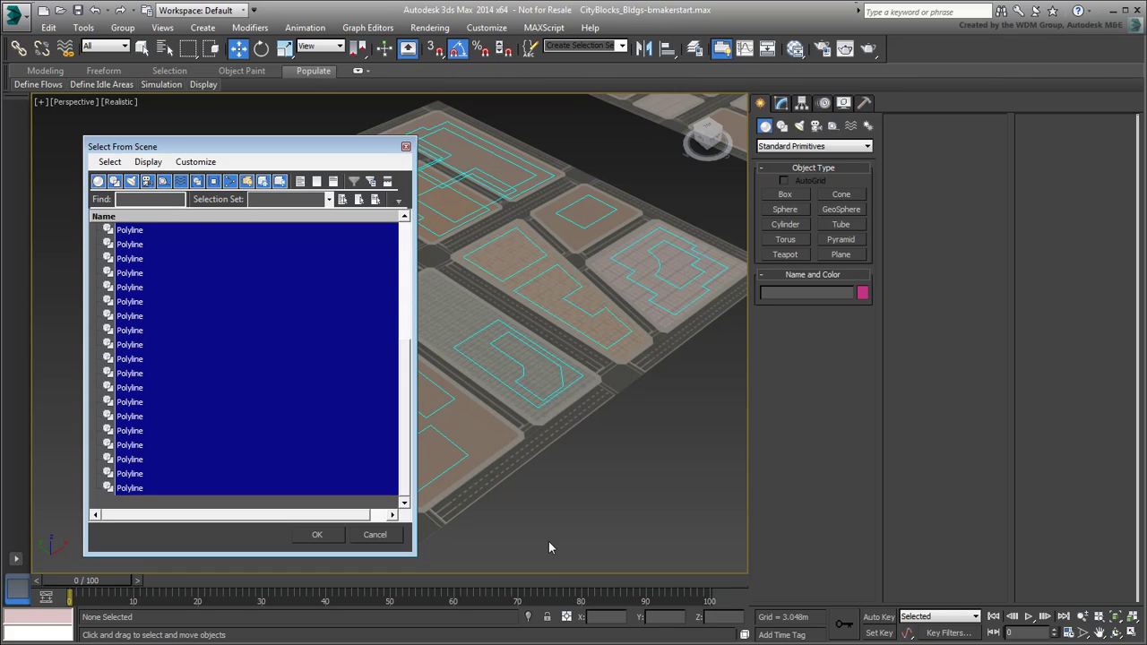
pyautogui.click(316, 534)
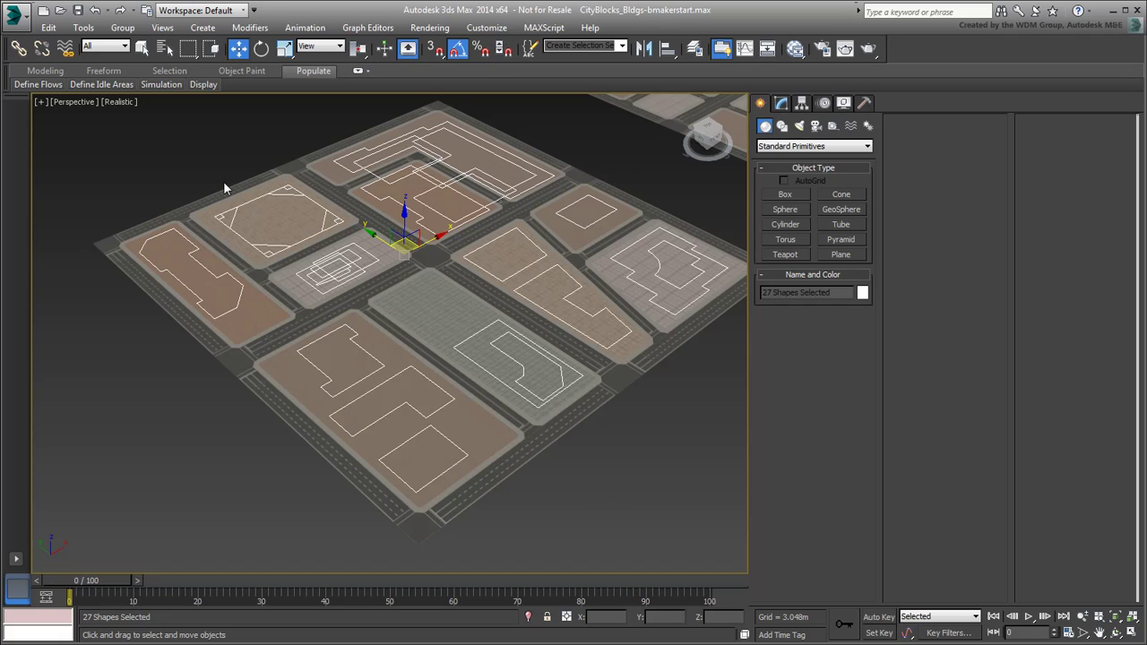
# Step: Batch-rename the selected footprints to numbered BM-FP_ names starting at 1
pyautogui.click(83, 27)
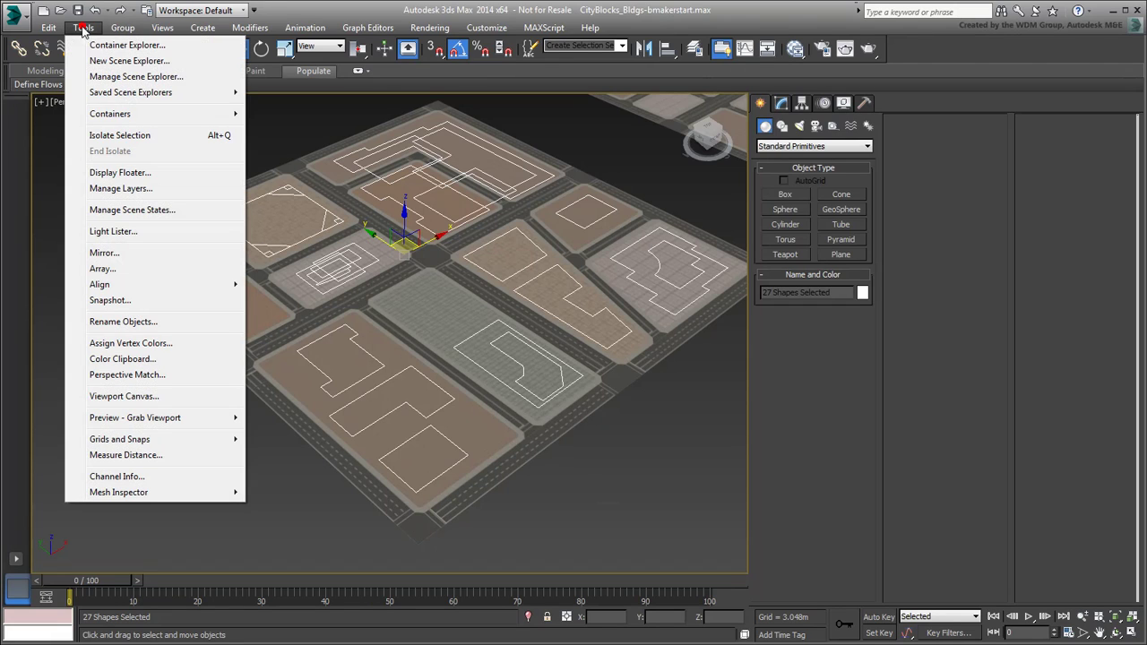
pyautogui.click(150, 323)
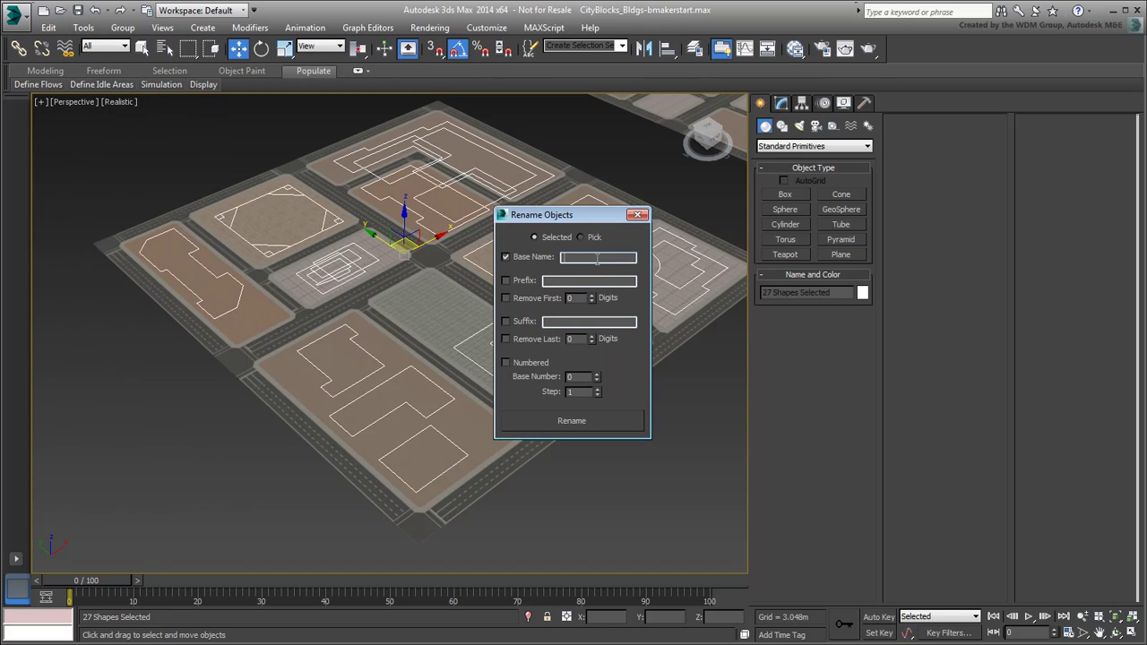
pyautogui.write('BM')
pyautogui.write('-FP_')
pyautogui.click(505, 362)
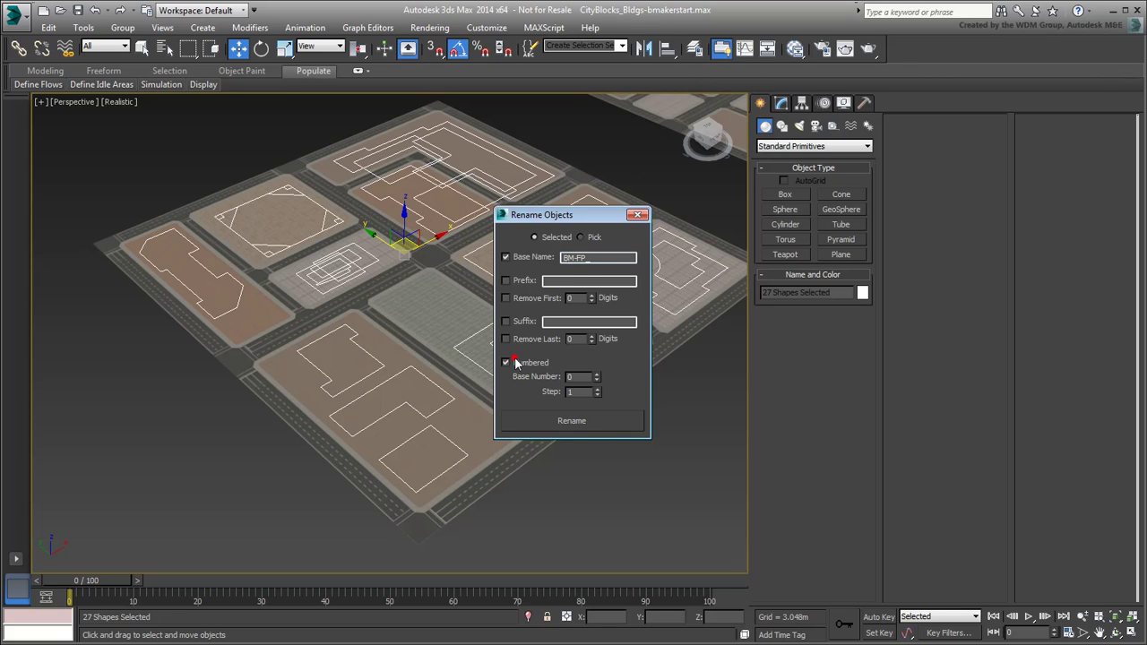
pyautogui.click(597, 375)
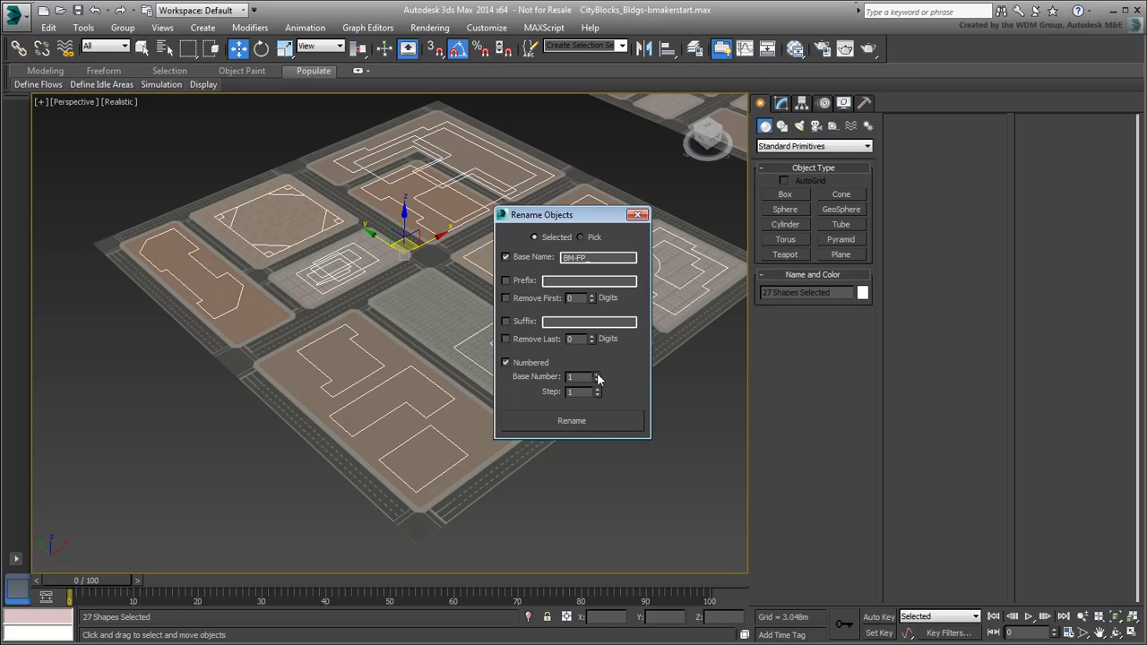
pyautogui.click(585, 422)
# Step: Check the renamed footprints in the Select From Scene list
pyautogui.press('h')
pyautogui.click(136, 420)
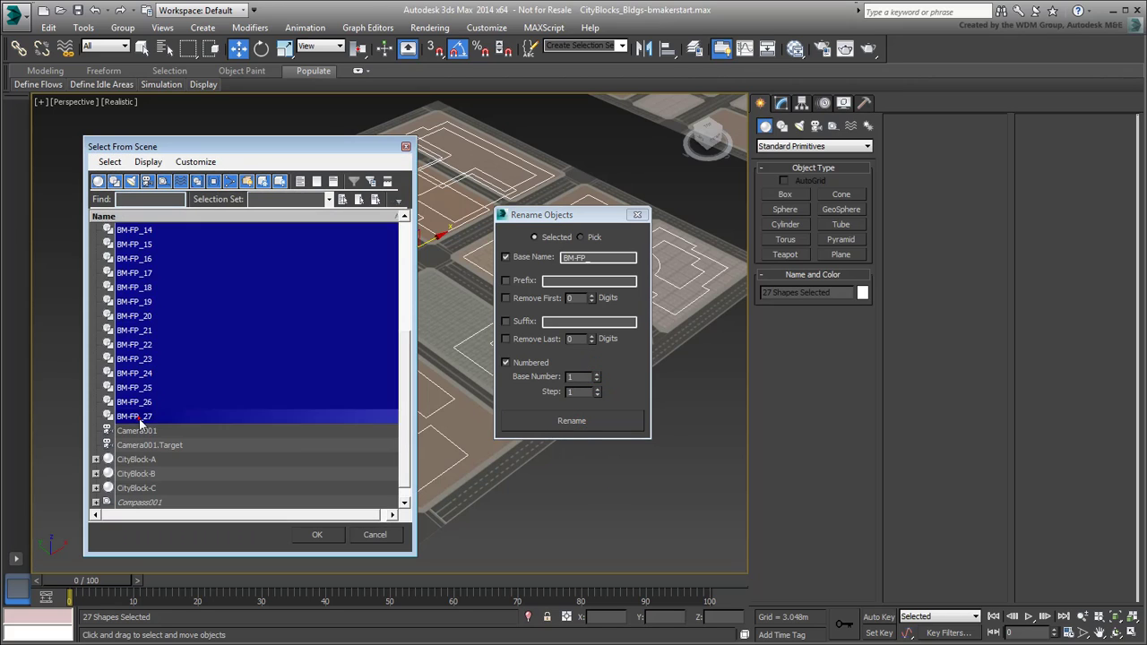
pyautogui.scroll(5, 136, 417)
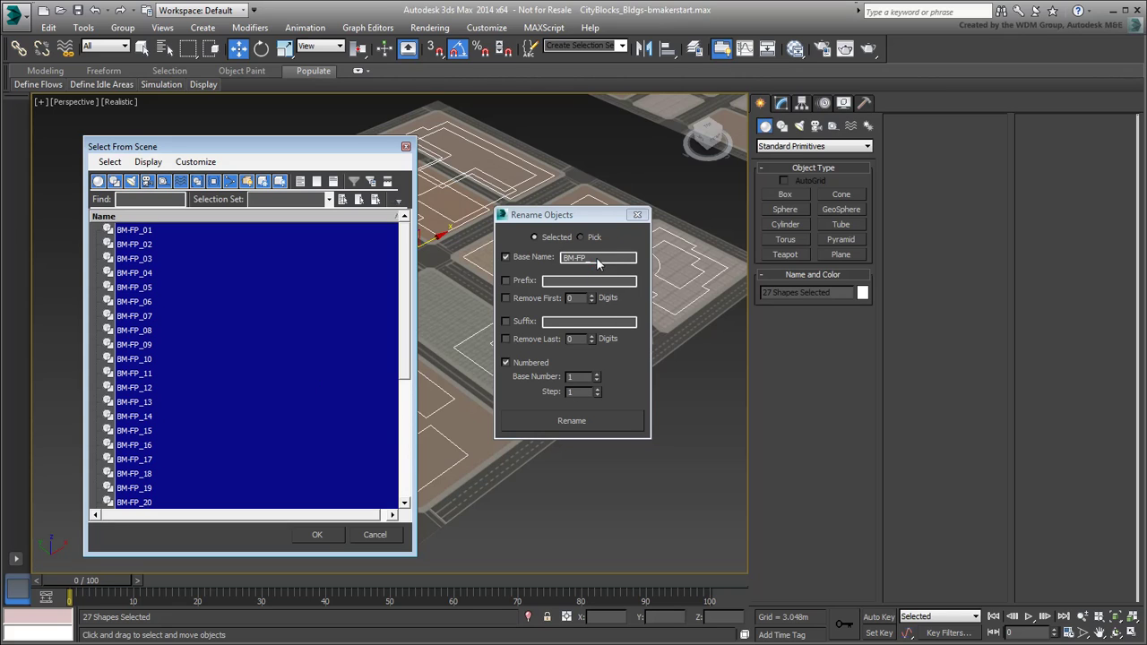
pyautogui.click(376, 542)
# Step: Reapply the rename with base name BM-FP_0 for three-digit names, and verify them
pyautogui.click(606, 256)
pyautogui.write('0')
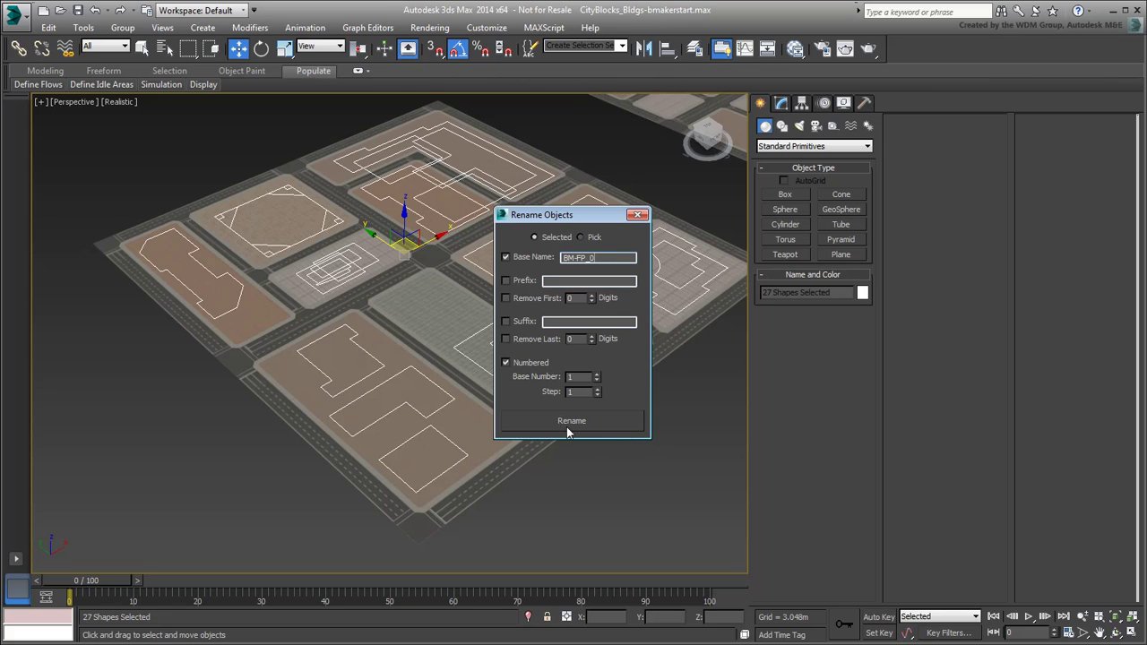
pyautogui.click(571, 421)
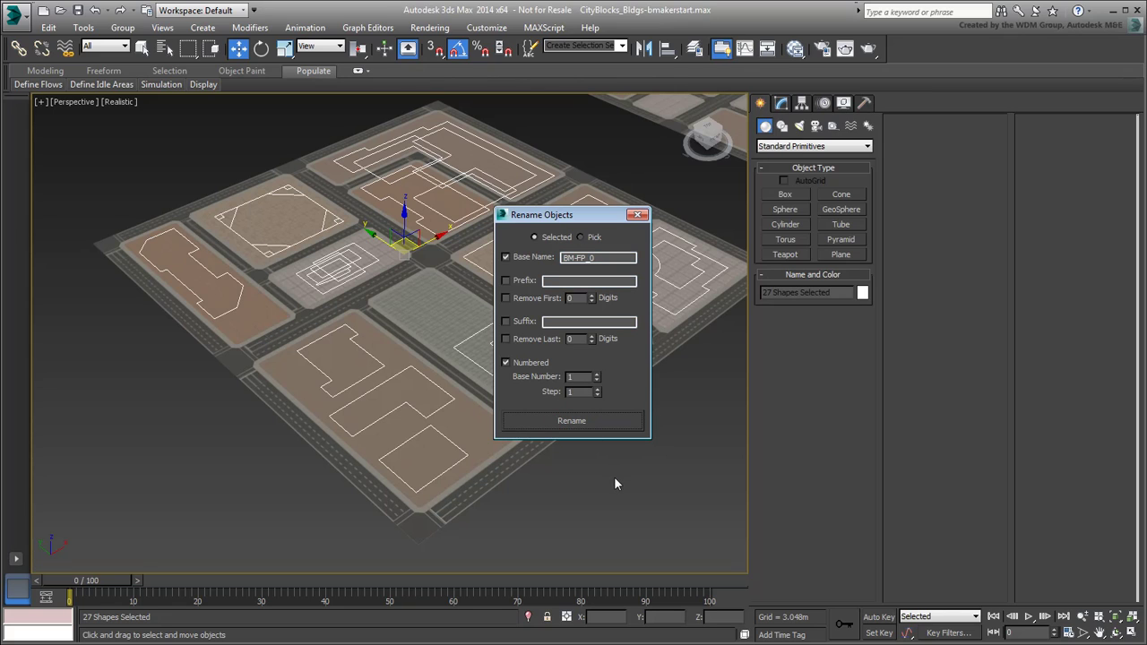
pyautogui.press('h')
pyautogui.scroll(5, 205, 237)
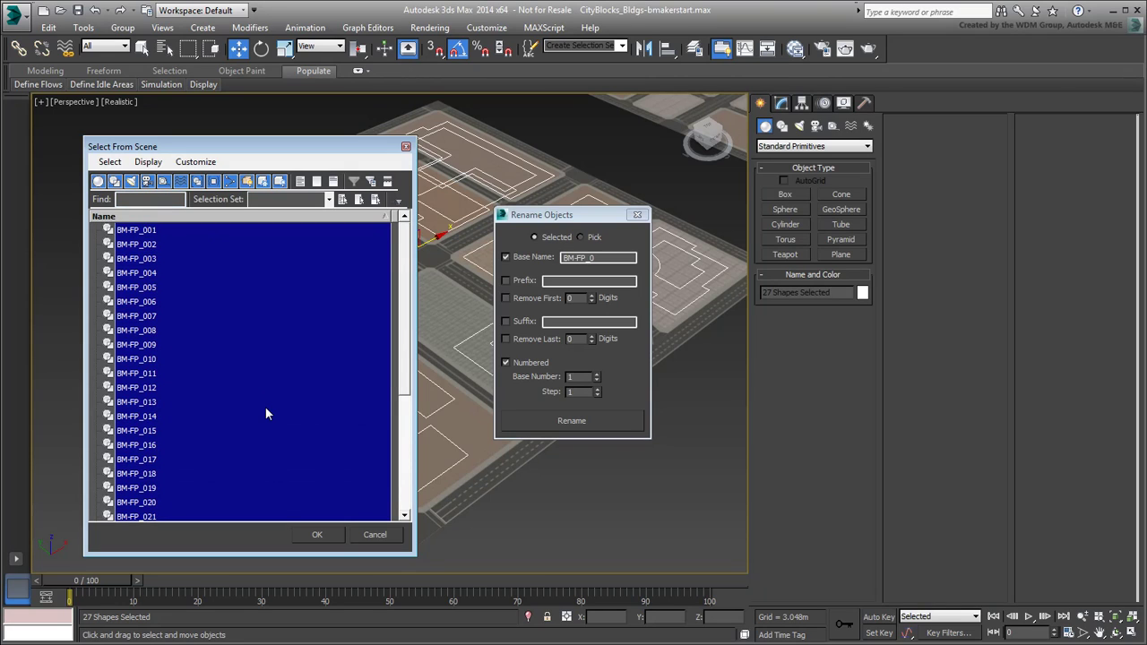
pyautogui.click(323, 531)
# Step: Save the 27 shapes as the FootPrints named selection set, then inspect footprint BM-FP_018
pyautogui.click(637, 215)
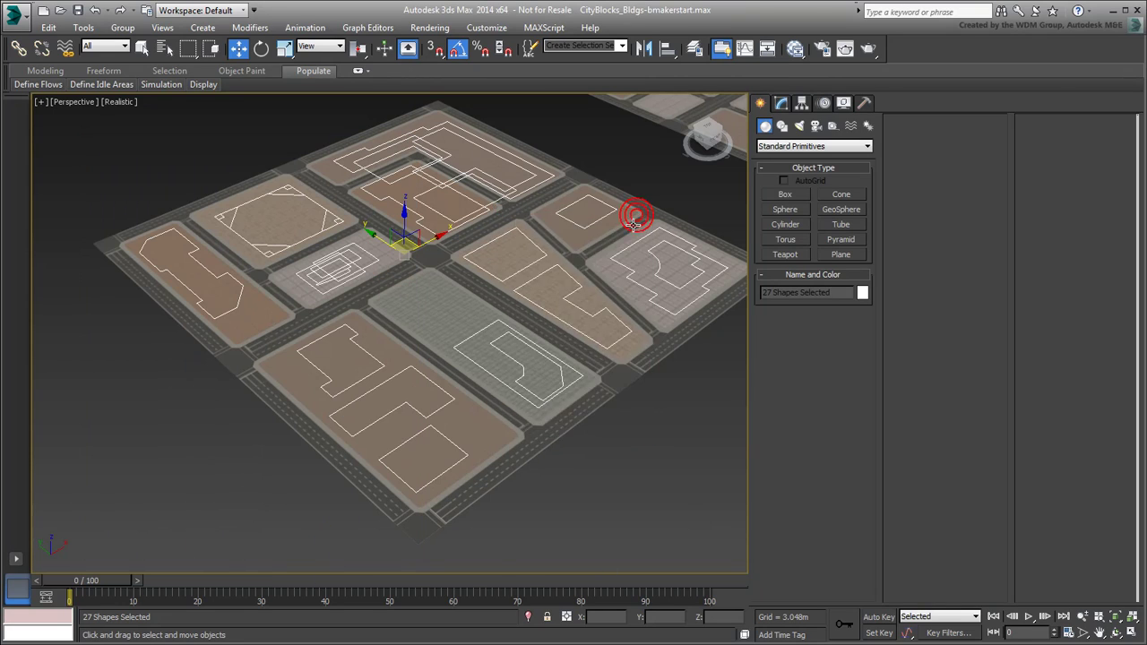
pyautogui.click(586, 47)
pyautogui.write('FootPrints')
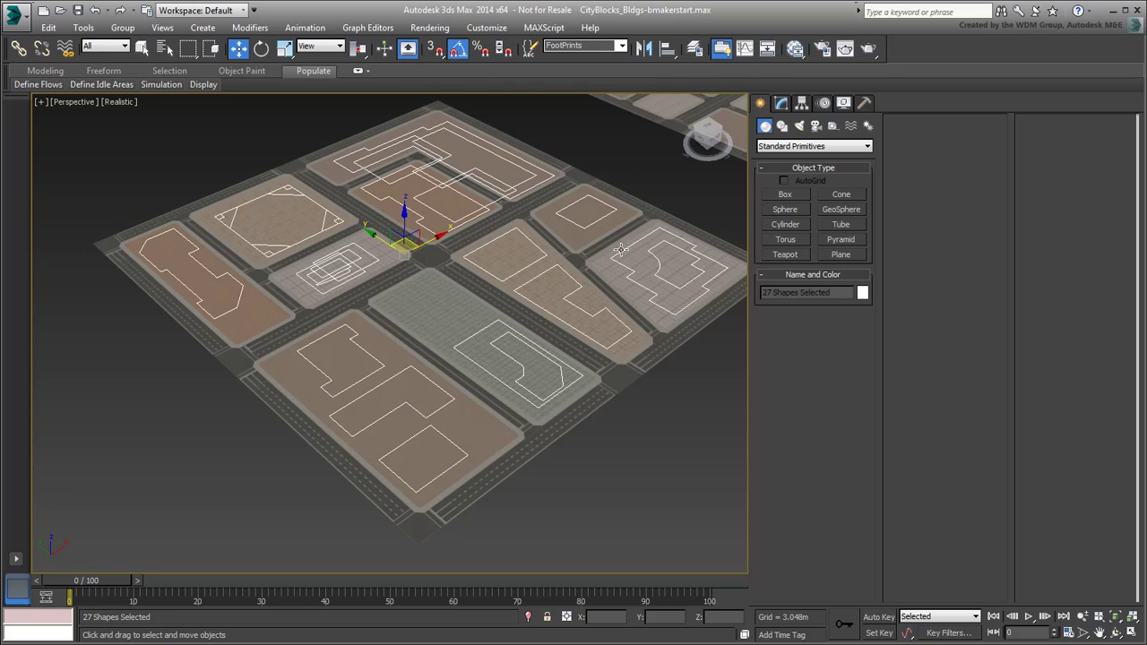
pyautogui.moveTo(632, 455)
pyautogui.mouseDown(button='middle')
pyautogui.moveTo(591, 444)
pyautogui.moveTo(559, 459)
pyautogui.mouseUp(button='middle')
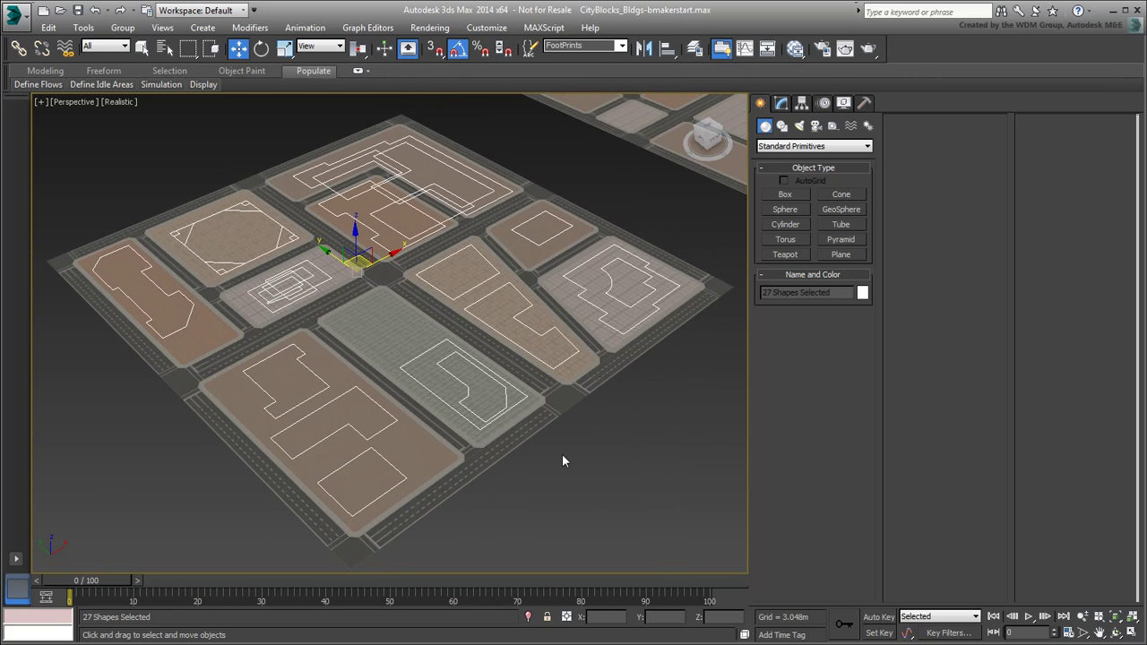
pyautogui.click(552, 460)
pyautogui.click(484, 420)
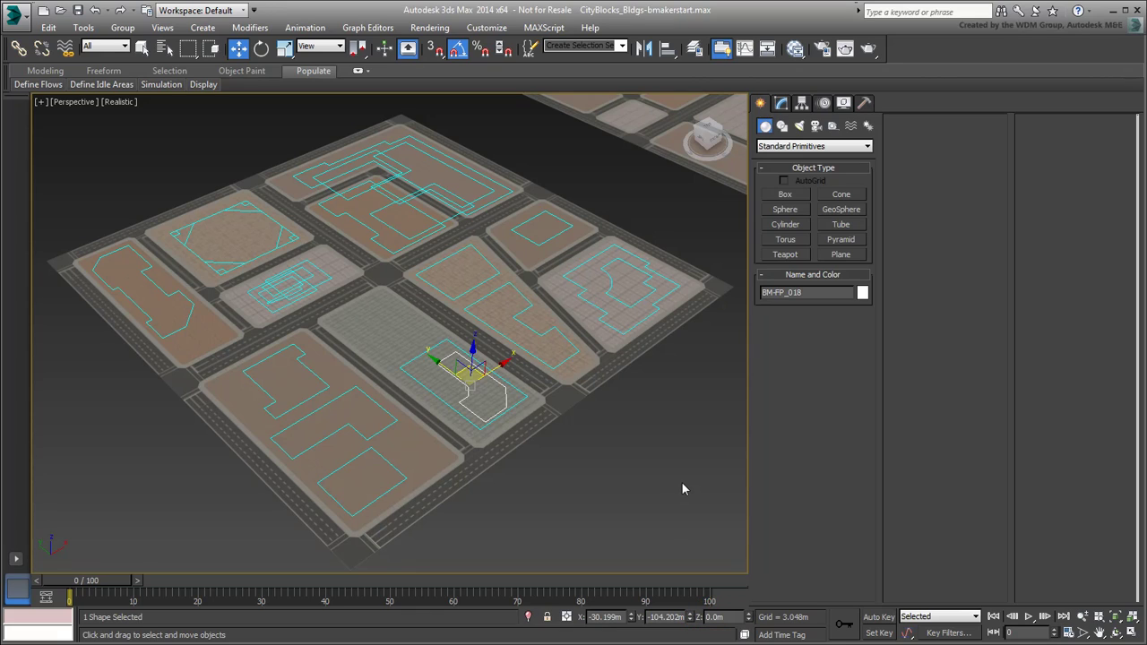
# Step: Raise every shape in the FootPrints set by a 0.15 m Z offset
pyautogui.click(620, 46)
pyautogui.click(569, 58)
pyautogui.click(567, 617)
pyautogui.doubleClick(716, 617)
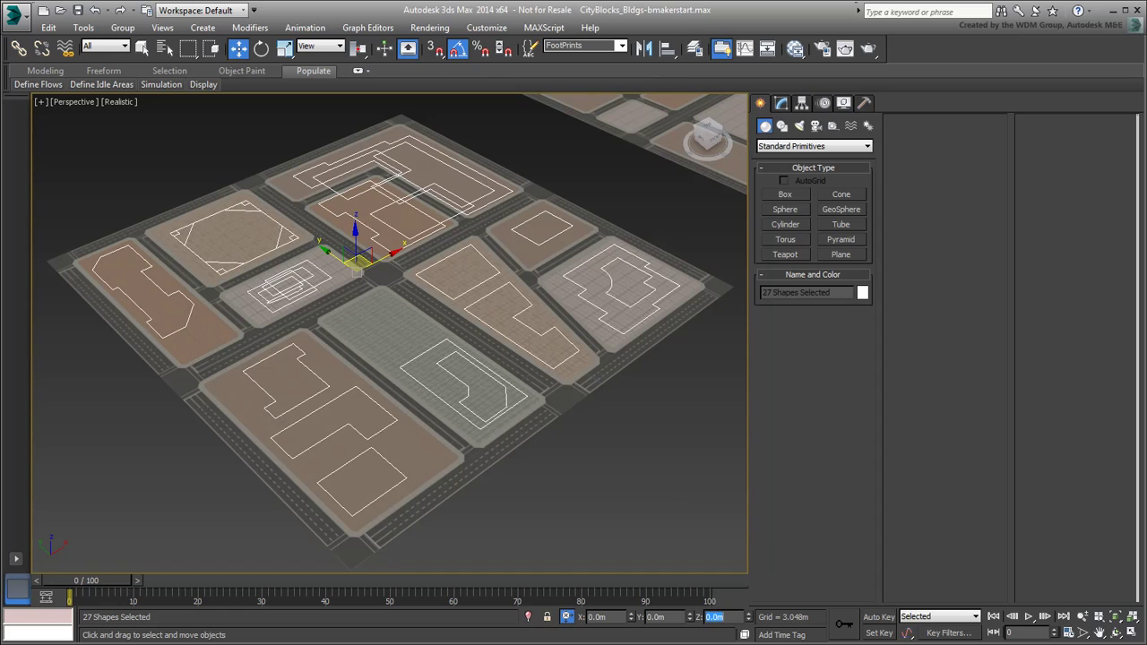
# Step: Check the heights of footprints BM-FP_018 and BM-FP_021, then clear the selection
pyautogui.click(540, 470)
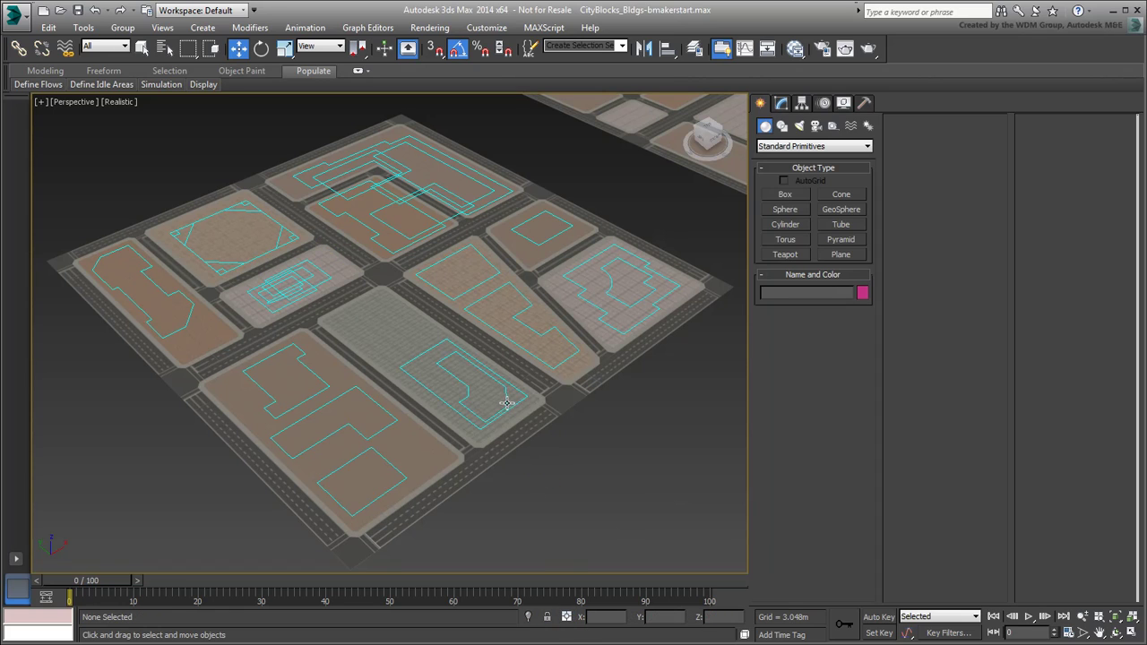
pyautogui.click(505, 404)
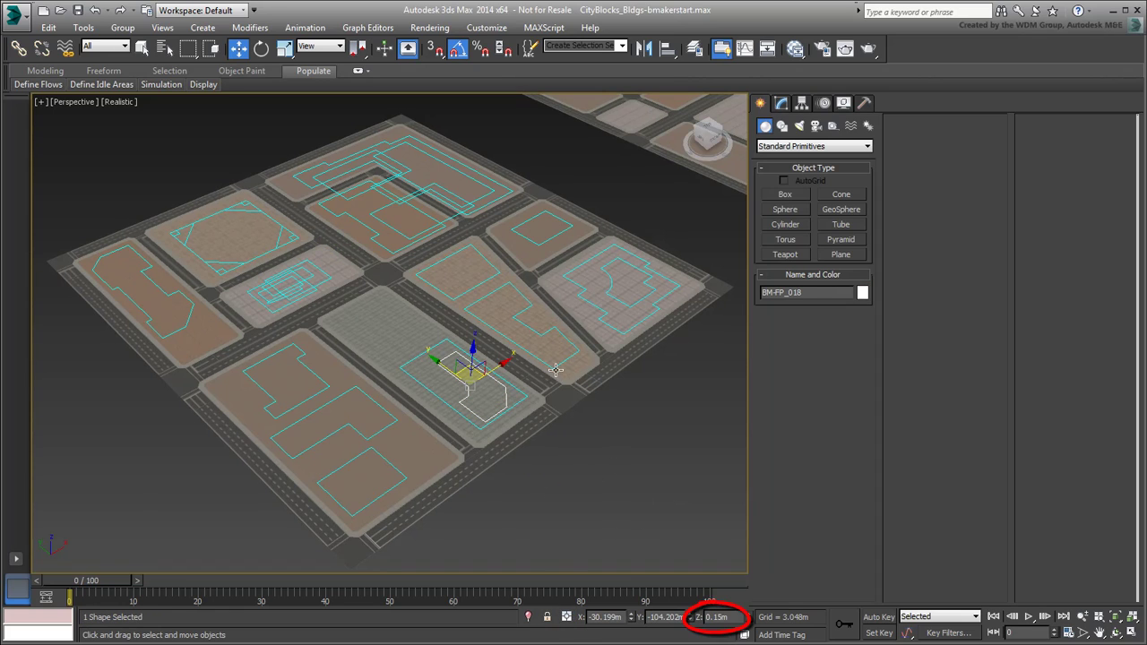
pyautogui.click(362, 437)
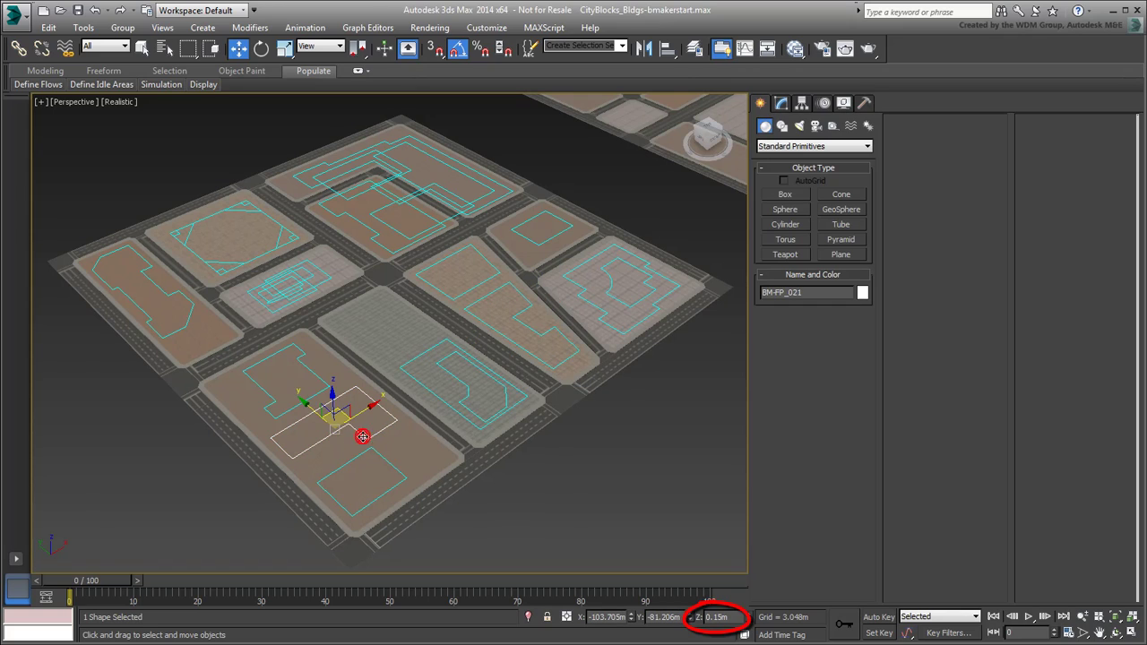
pyautogui.click(612, 490)
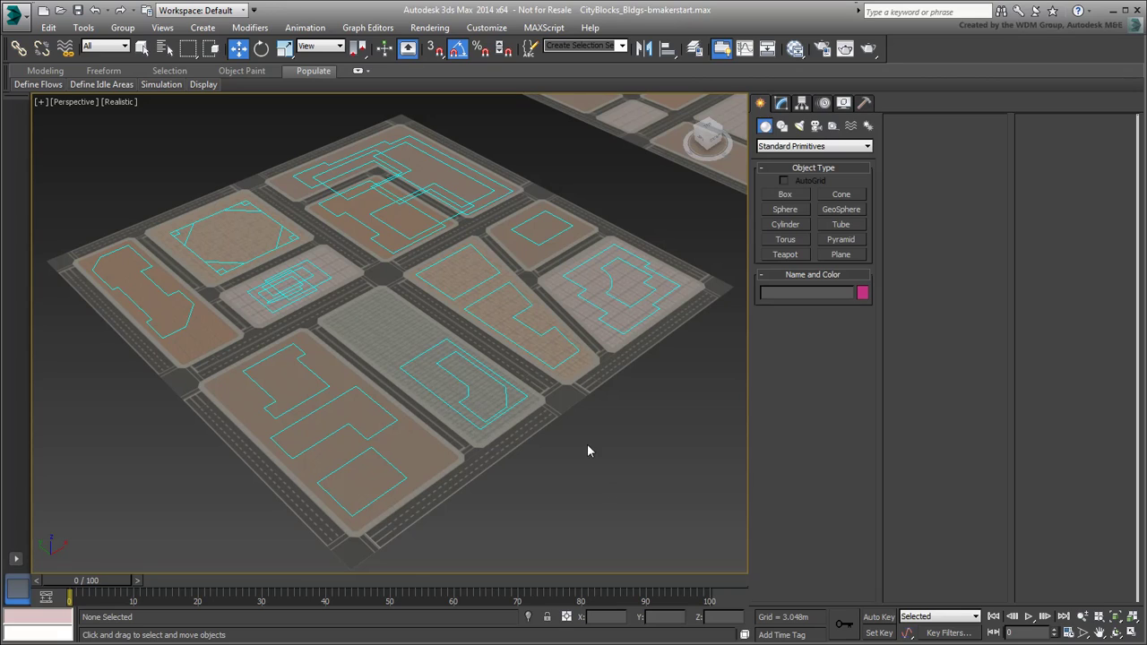
# Step: Pan and zoom in to frame the lower city block
pyautogui.moveTo(361, 476); pyautogui.dragTo(399, 465, button='middle')
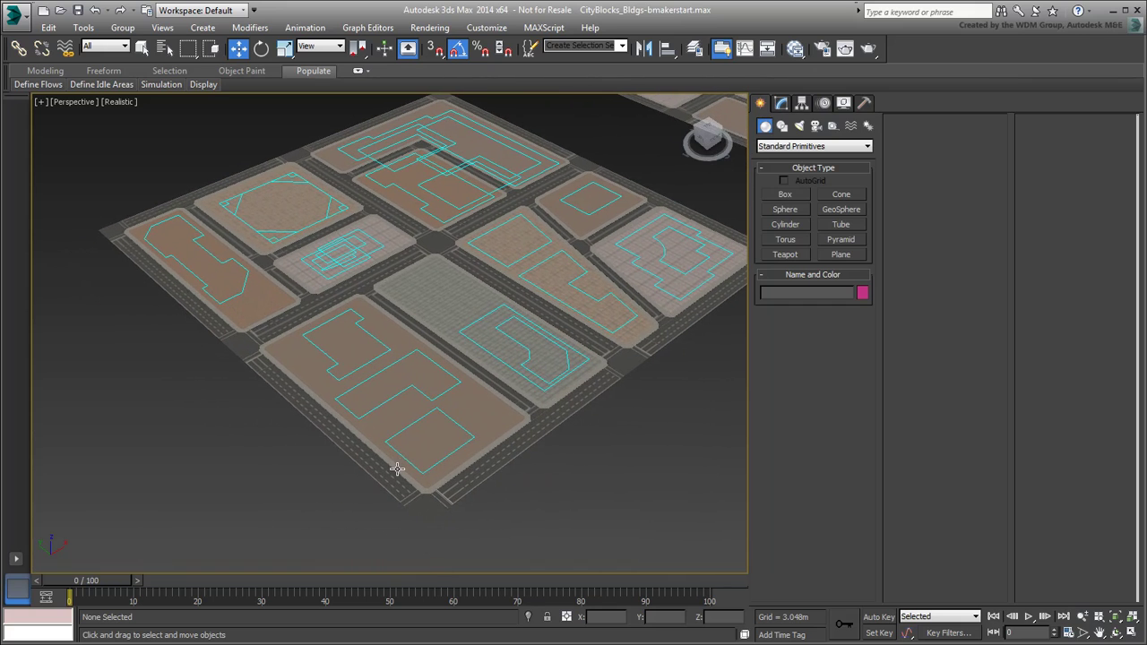
pyautogui.scroll(3, 400, 465)
pyautogui.scroll(3, 399, 466)
pyautogui.scroll(2, 399, 465)
pyautogui.scroll(-2, 381, 418)
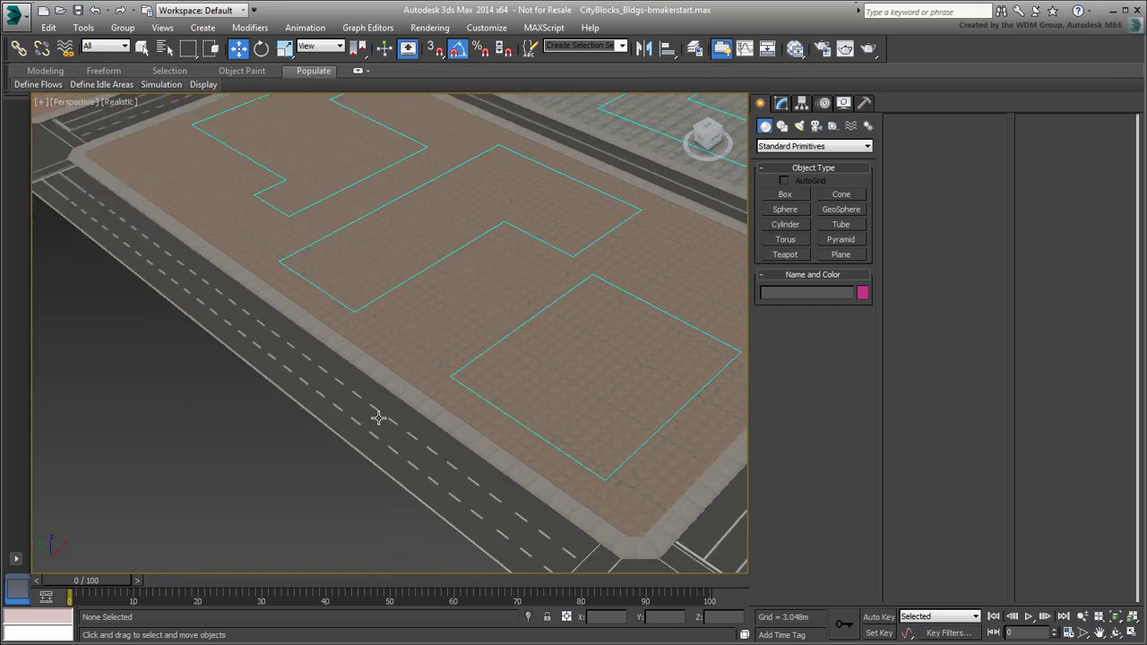
pyautogui.scroll(-3, 384, 418)
pyautogui.moveTo(457, 266); pyautogui.dragTo(416, 381, button='middle')
pyautogui.scroll(2, 421, 345)
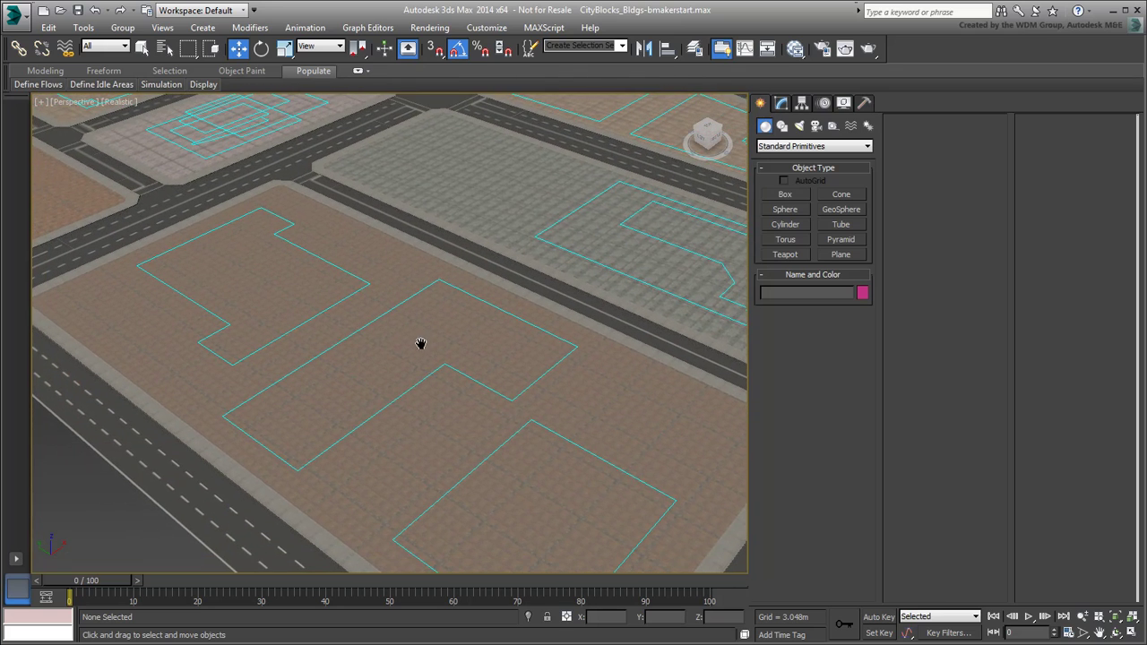
pyautogui.scroll(2, 400, 463)
pyautogui.scroll(2, 420, 445)
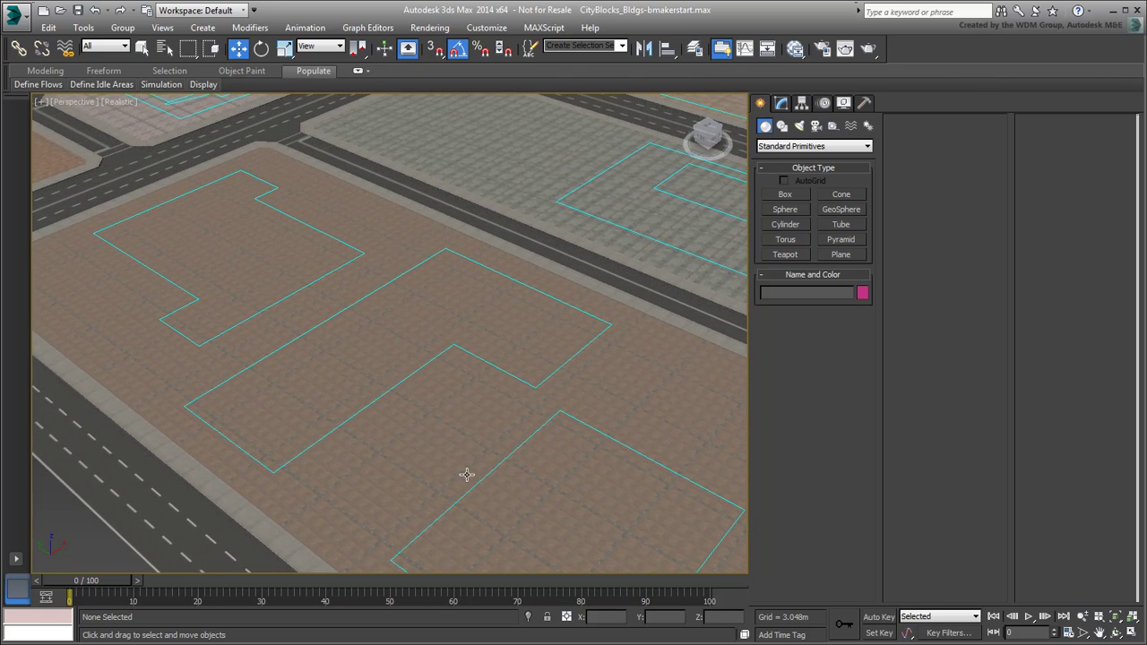
# Step: Run the BuildingMaker.ms script and move its window to the right
pyautogui.click(540, 28)
pyautogui.click(556, 77)
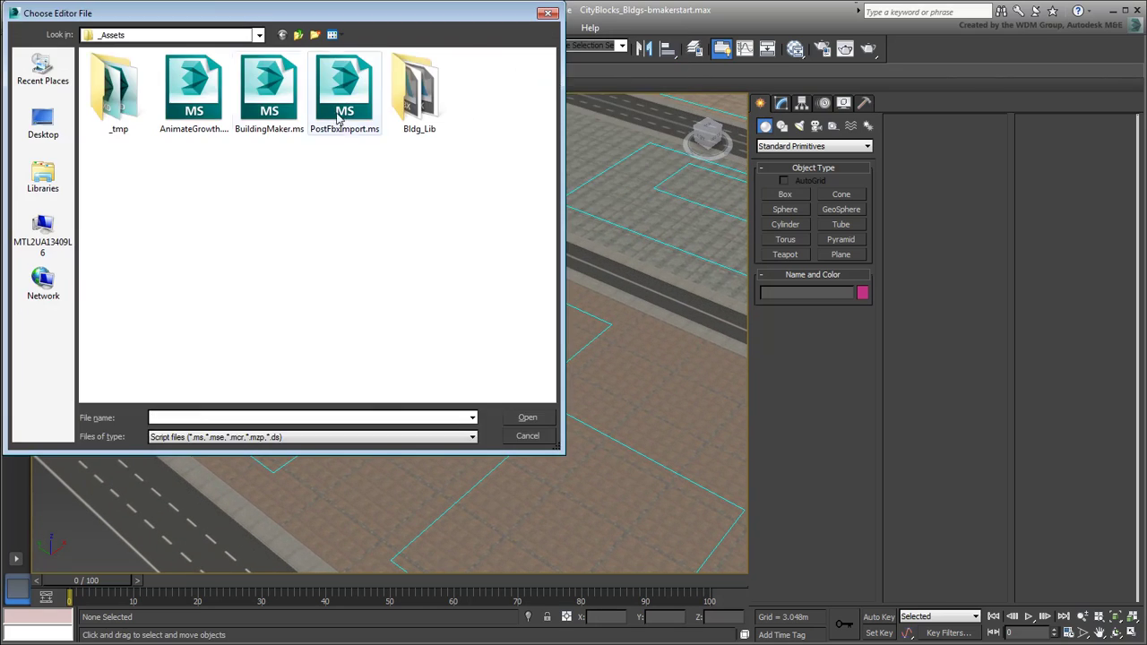
pyautogui.click(266, 92)
pyautogui.click(527, 418)
pyautogui.moveTo(524, 49); pyautogui.dragTo(902, 47)
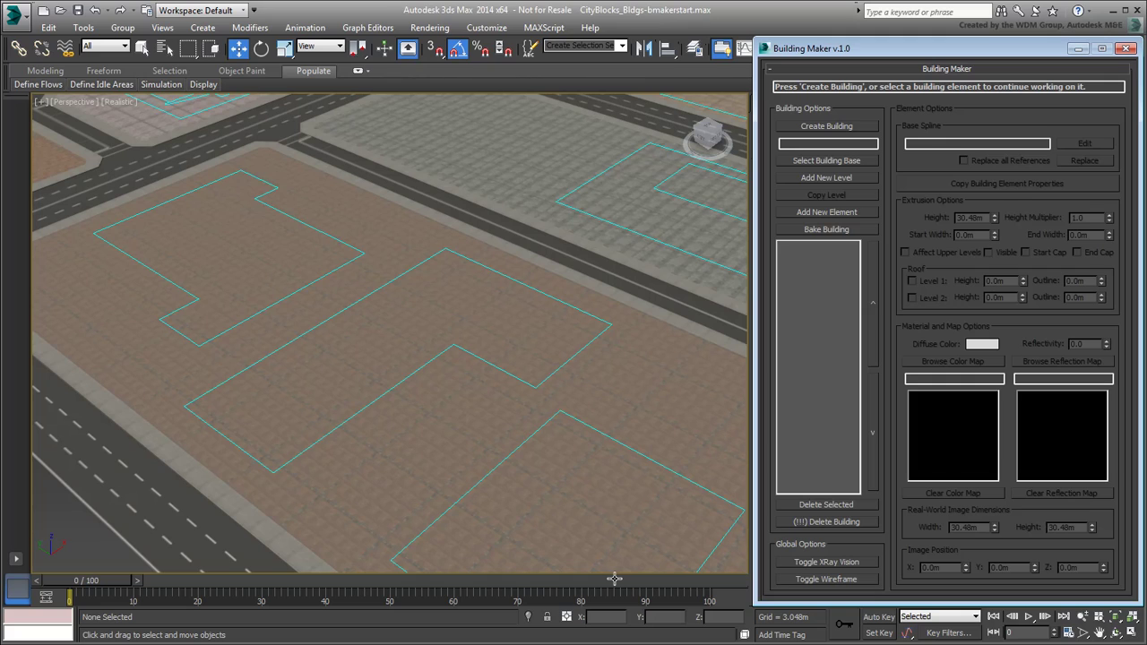
# Step: Create Building001 from the L-shaped footprint BM-FP_021, with start and end caps turned off
pyautogui.click(814, 128)
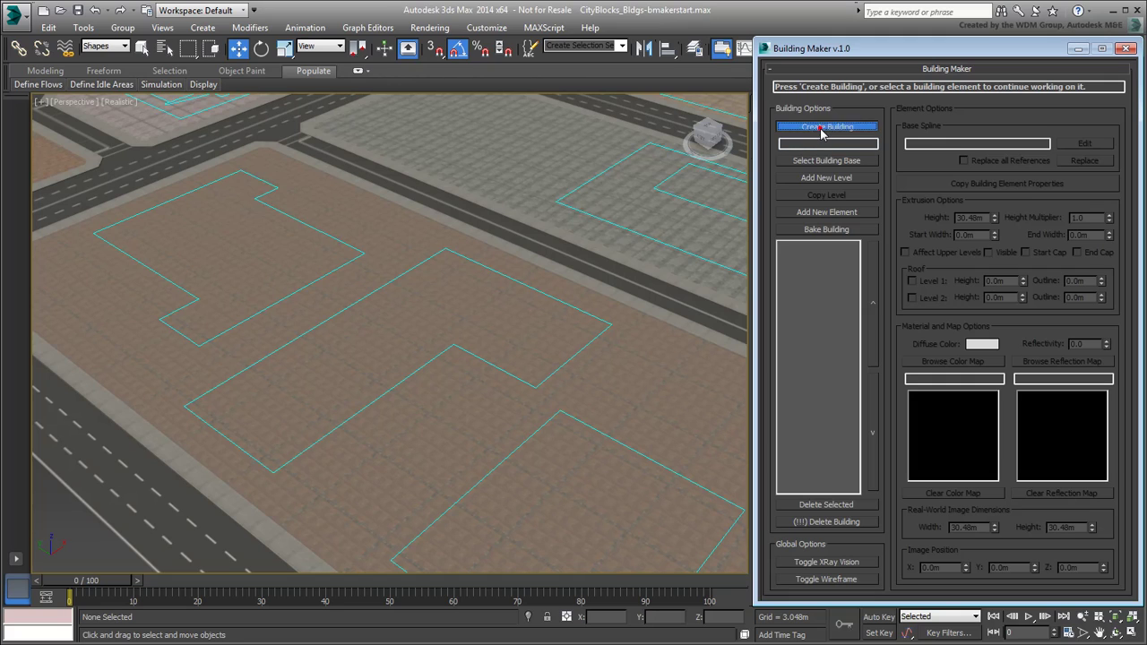
pyautogui.click(420, 369)
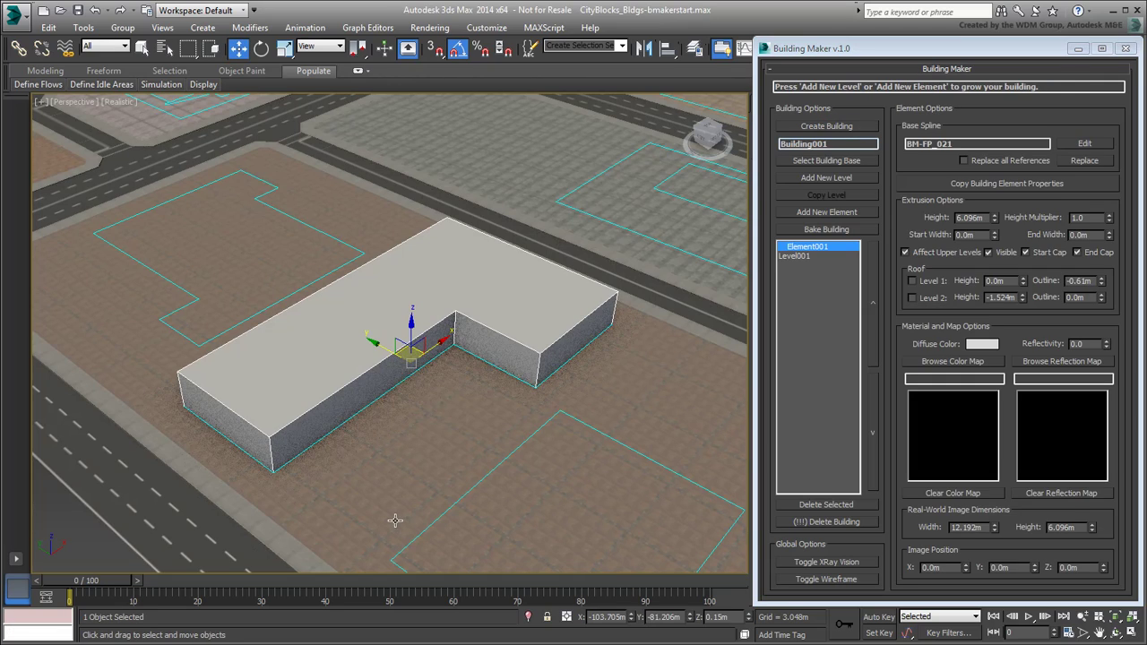
pyautogui.moveTo(392, 448)
pyautogui.keyDown('alt'); pyautogui.mouseDown(button='middle')
pyautogui.moveTo(405, 405)
pyautogui.moveTo(443, 456)
pyautogui.mouseUp(button='middle'); pyautogui.keyUp('alt')
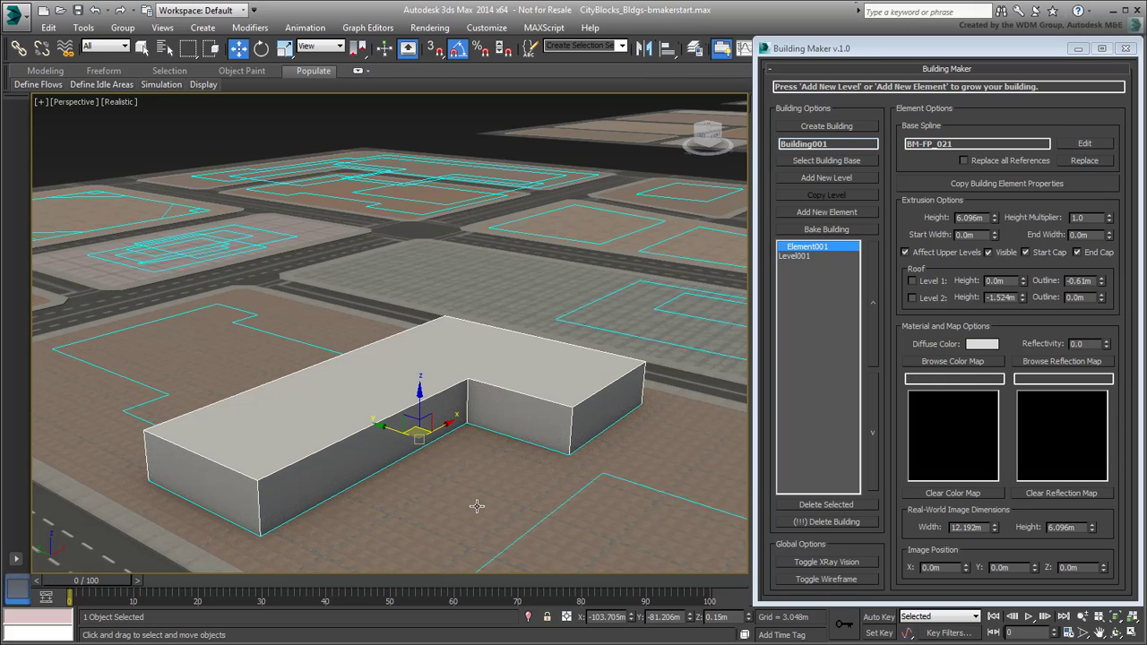
pyautogui.keyDown('alt'); pyautogui.moveTo(463, 490); pyautogui.dragTo(458, 488, button='middle'); pyautogui.keyUp('alt')
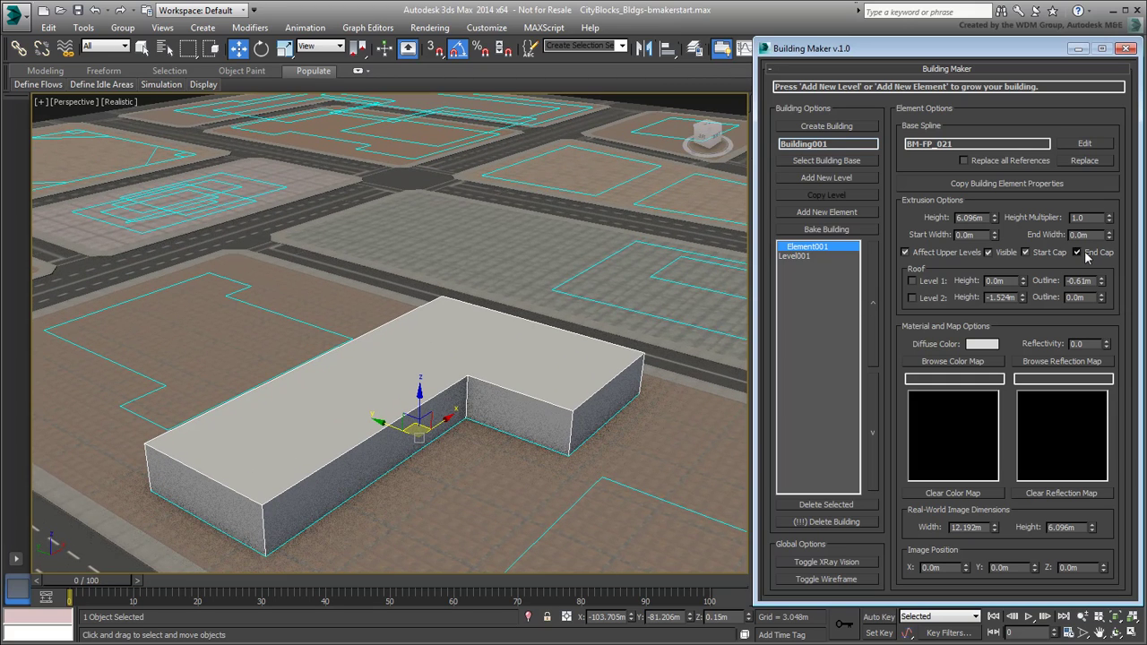
pyautogui.click(1084, 254)
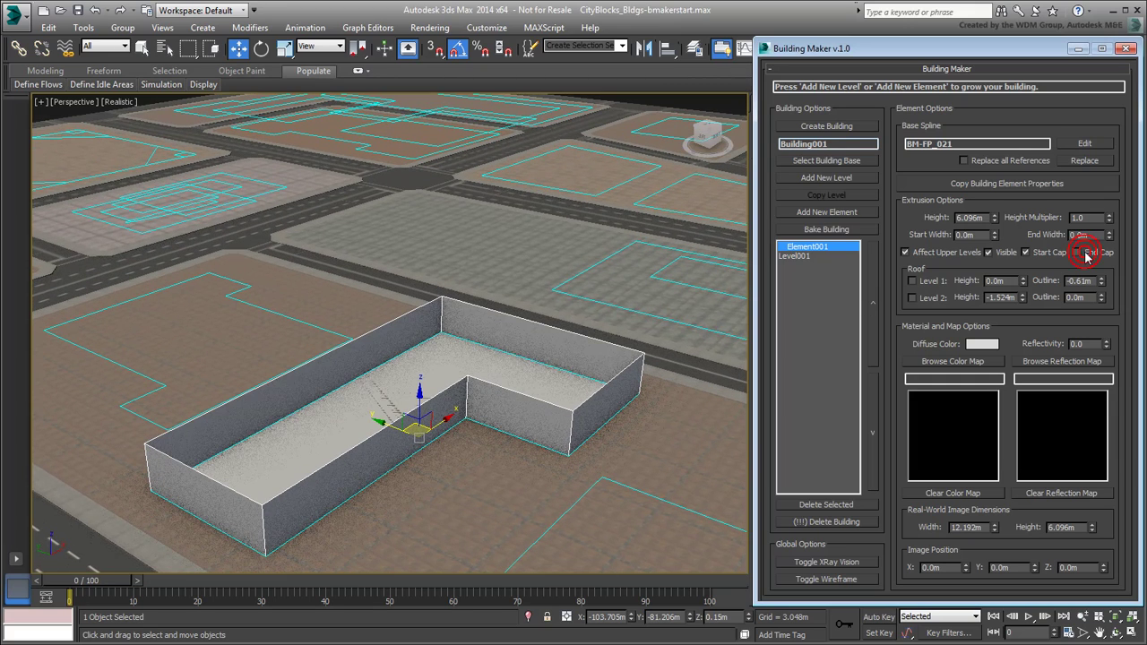
pyautogui.click(1027, 252)
# Step: Apply OLD_BRK001_L1_W9xH4.6_DIF.jpg as the walls' colour map
pyautogui.moveTo(303, 487)
pyautogui.keyDown('alt'); pyautogui.mouseDown(button='middle')
pyautogui.moveTo(386, 460)
pyautogui.moveTo(358, 481)
pyautogui.moveTo(371, 473)
pyautogui.mouseUp(button='middle'); pyautogui.keyUp('alt')
pyautogui.scroll(2, 383, 492)
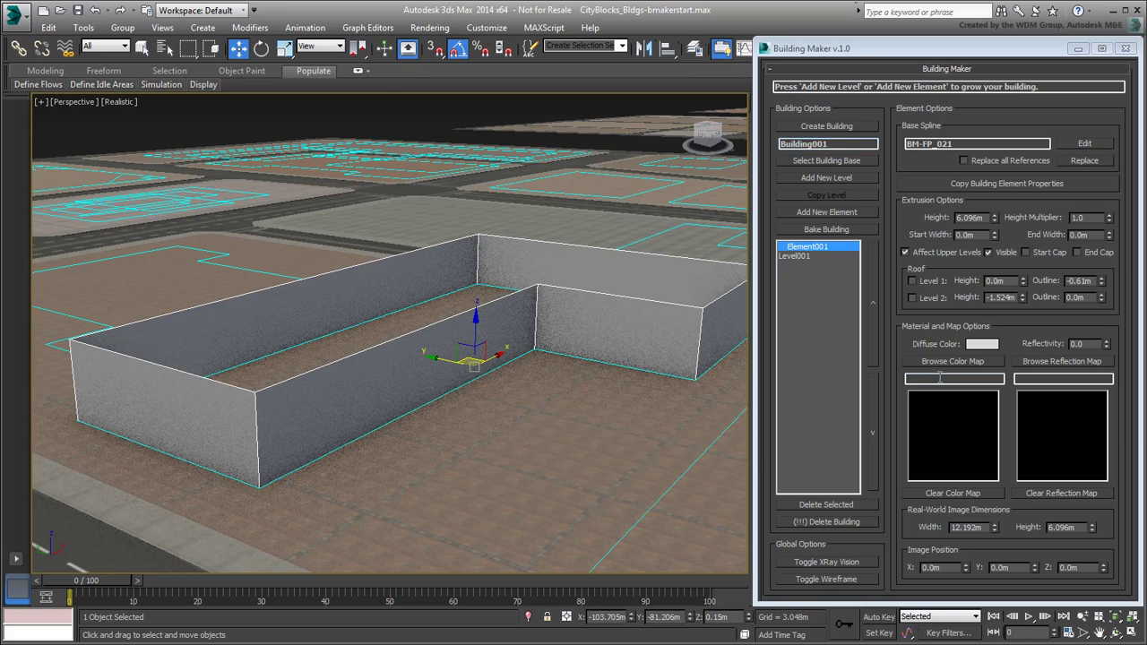
pyautogui.click(953, 361)
pyautogui.moveTo(868, 177); pyautogui.dragTo(867, 237)
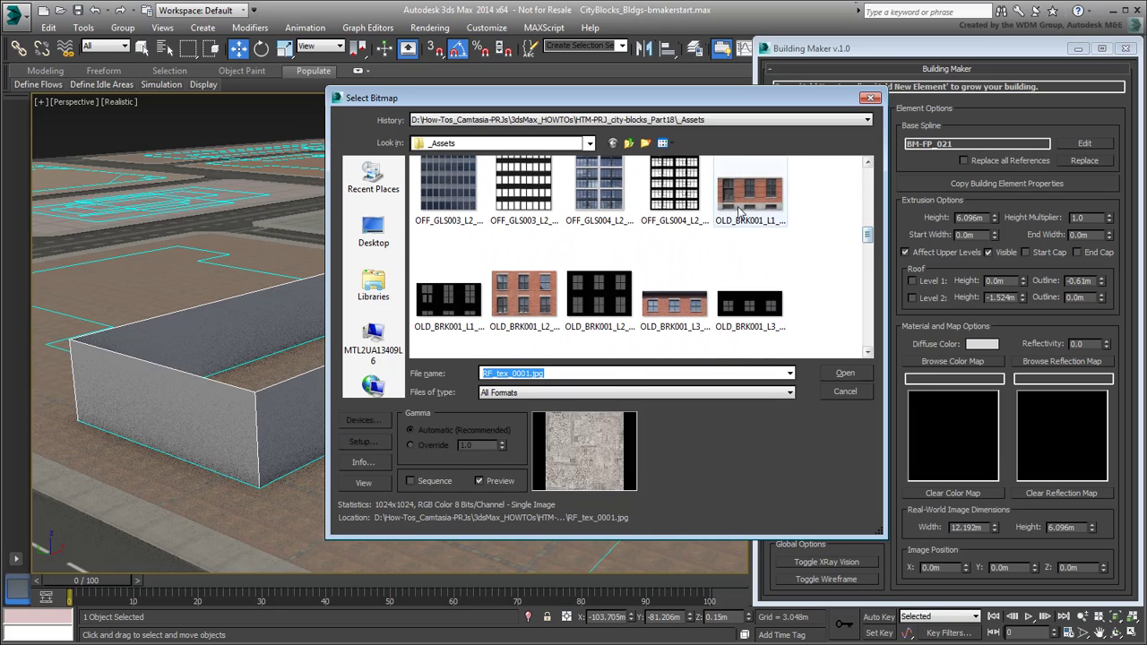
pyautogui.click(750, 197)
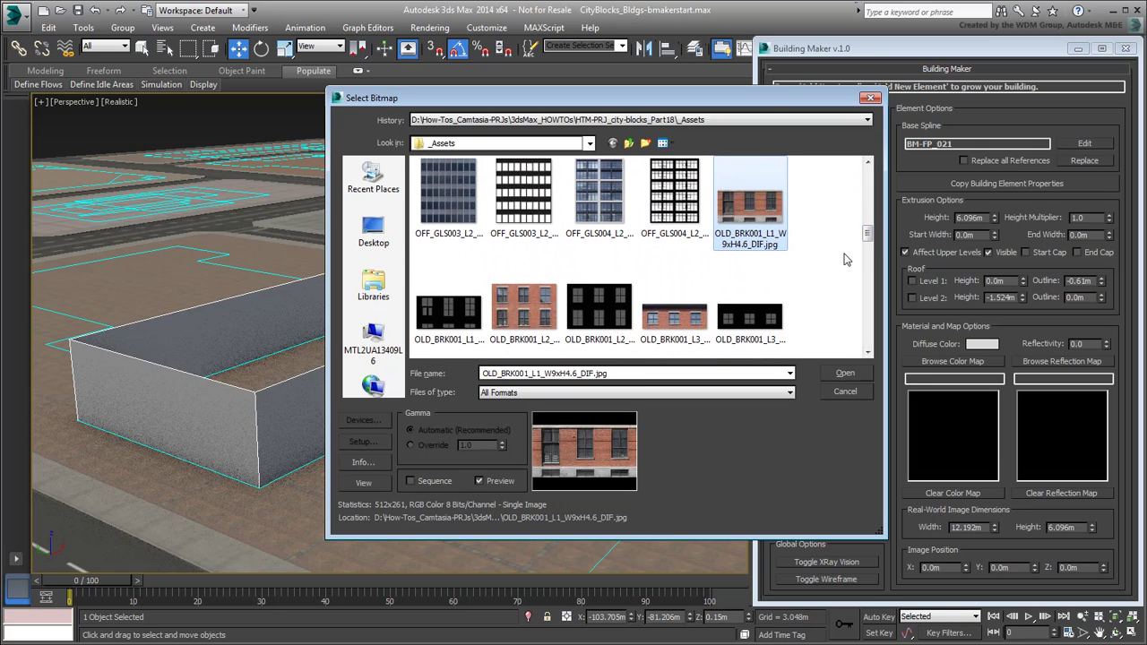
pyautogui.click(845, 373)
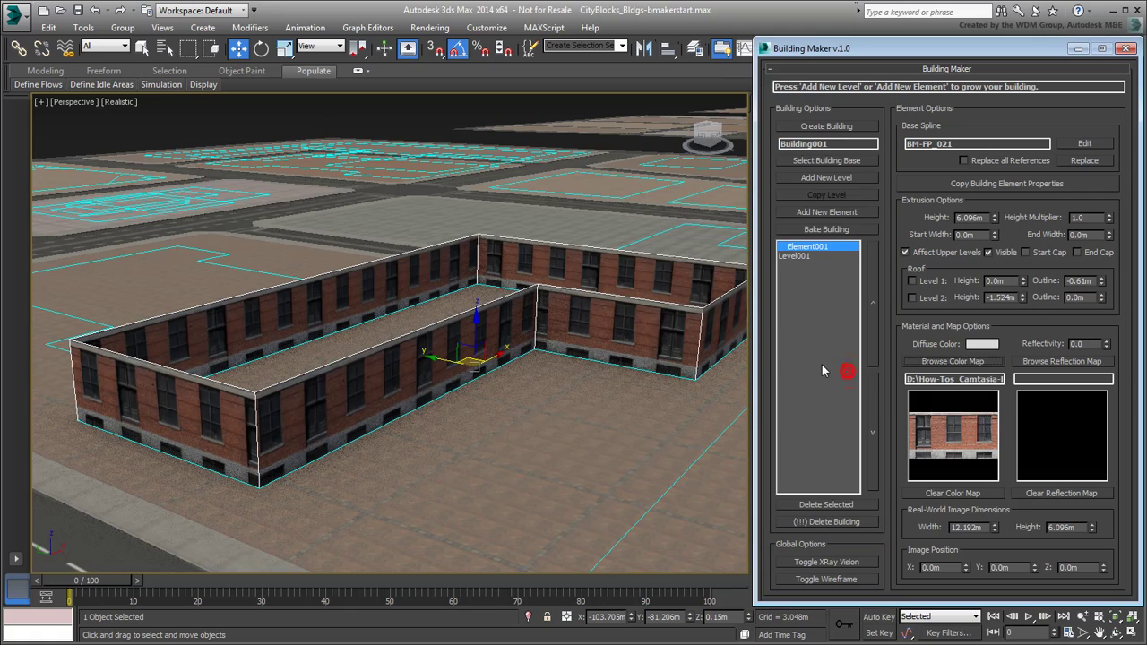
# Step: Add the matching _REF.jpg window reflection map at reflectivity 0.6
pyautogui.click(1049, 362)
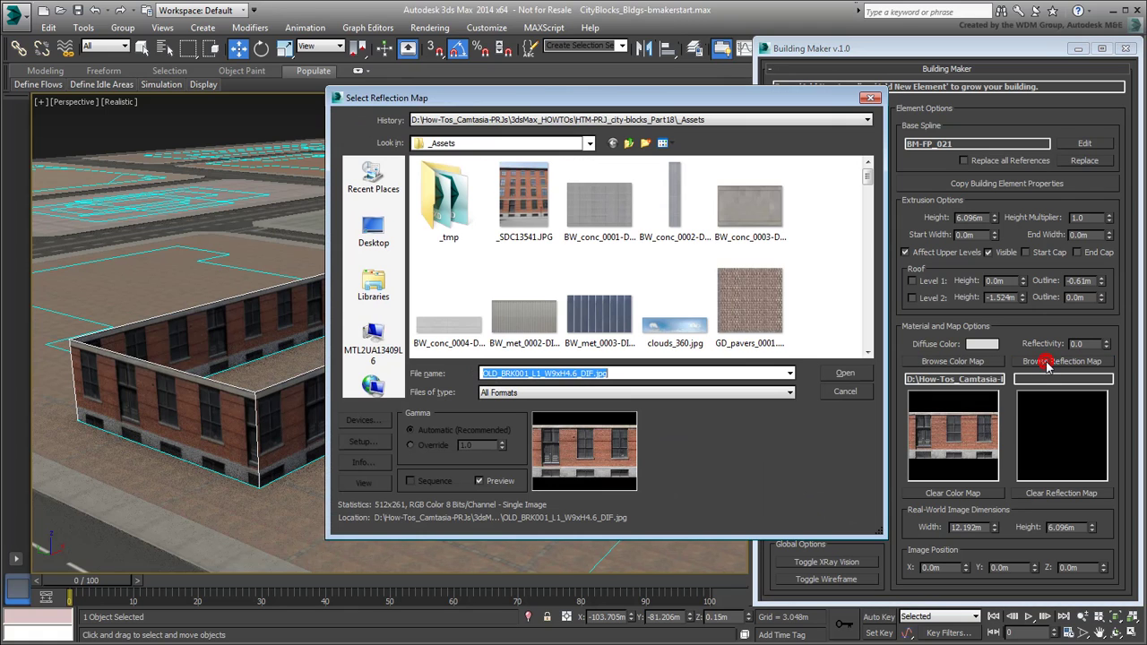
pyautogui.moveTo(867, 177); pyautogui.dragTo(868, 238)
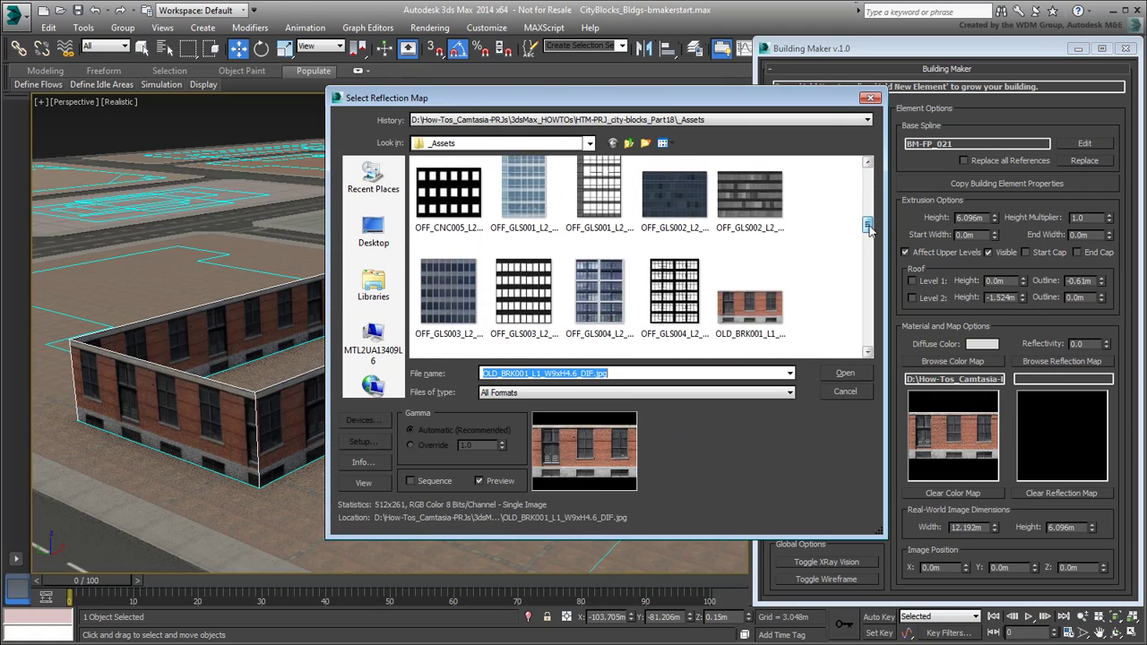
pyautogui.click(448, 288)
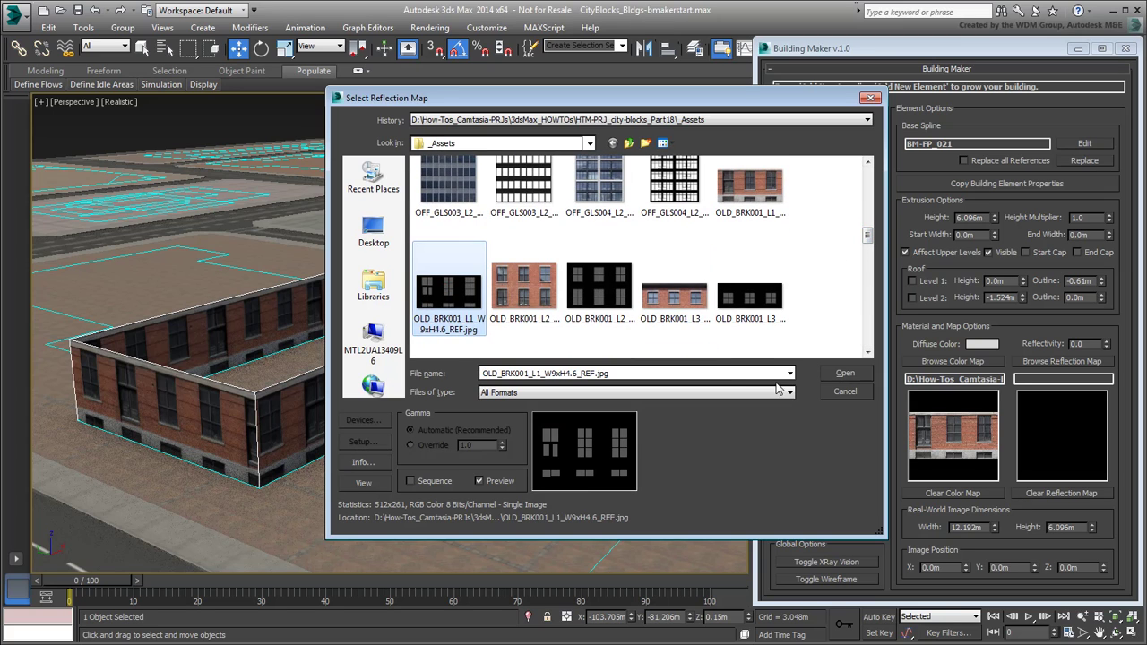
pyautogui.click(845, 373)
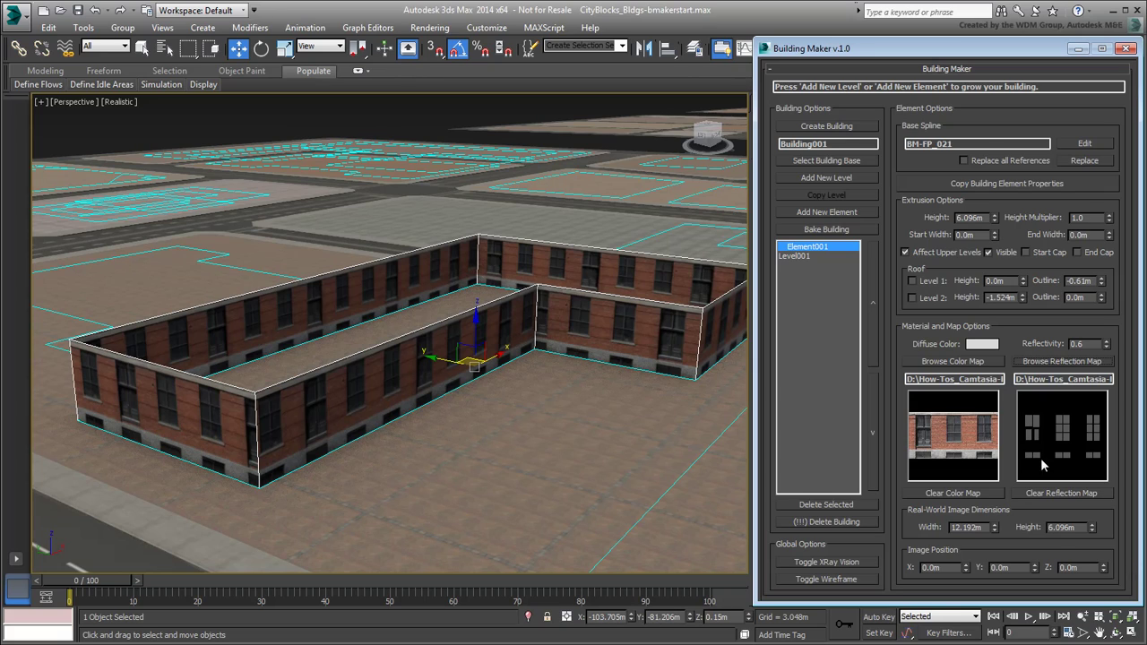
# Step: Size the brick texture to 9 m by 4.6 m, making the walls 4.6 m tall
pyautogui.doubleClick(949, 380)
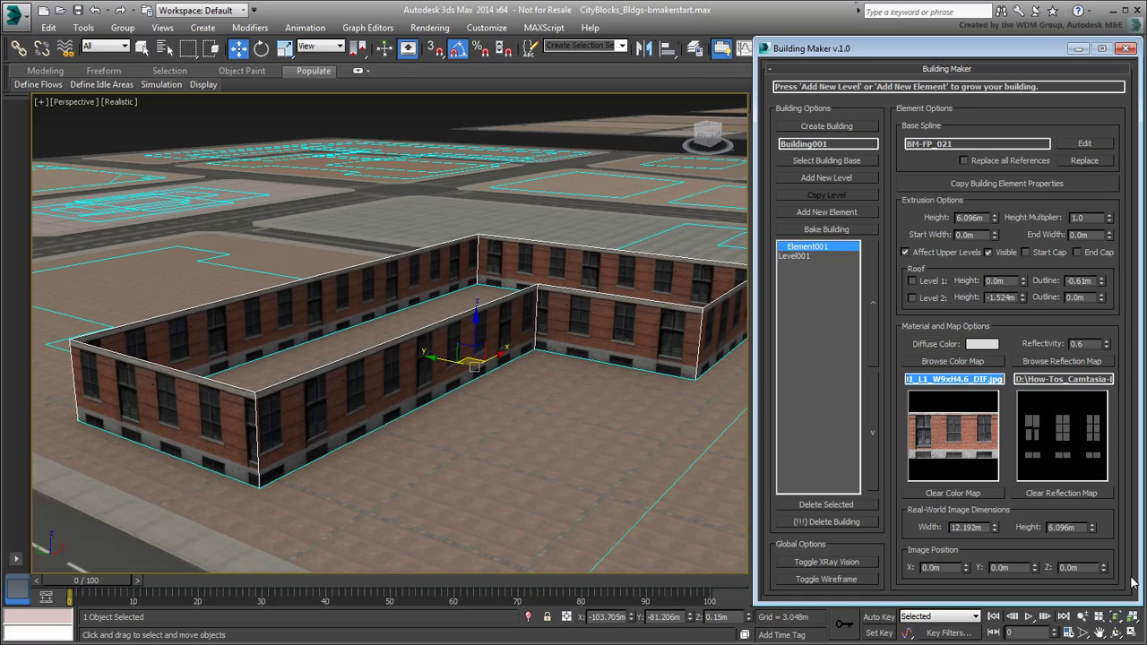
pyautogui.click(979, 527)
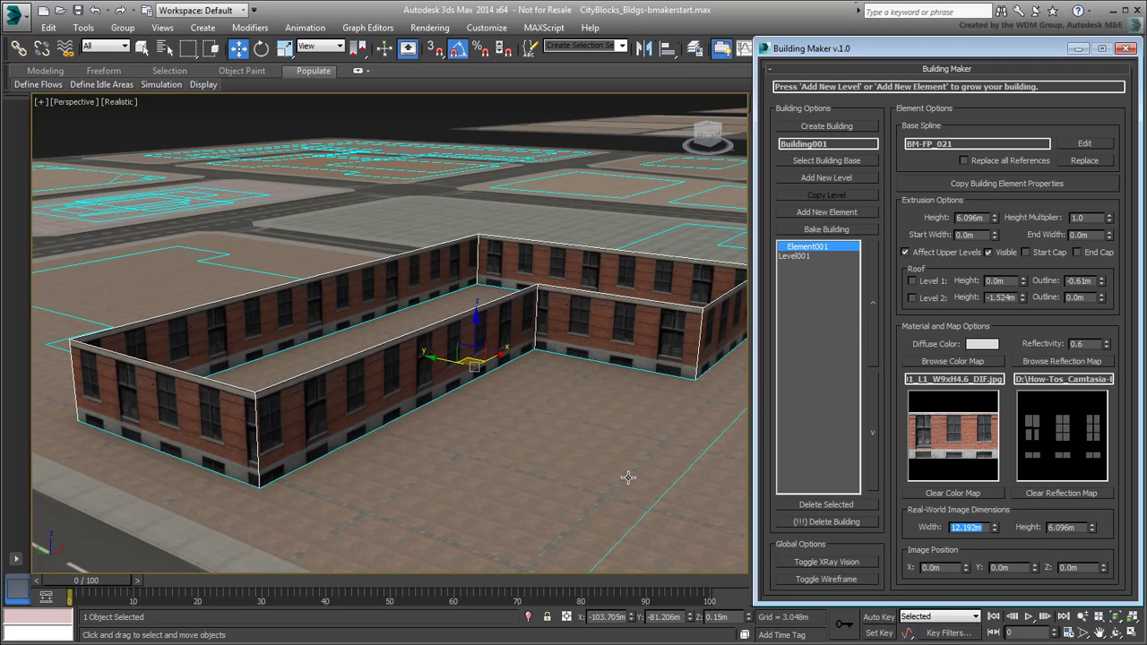
pyautogui.write('9.0m')
pyautogui.press('Tab')
pyautogui.write('4')
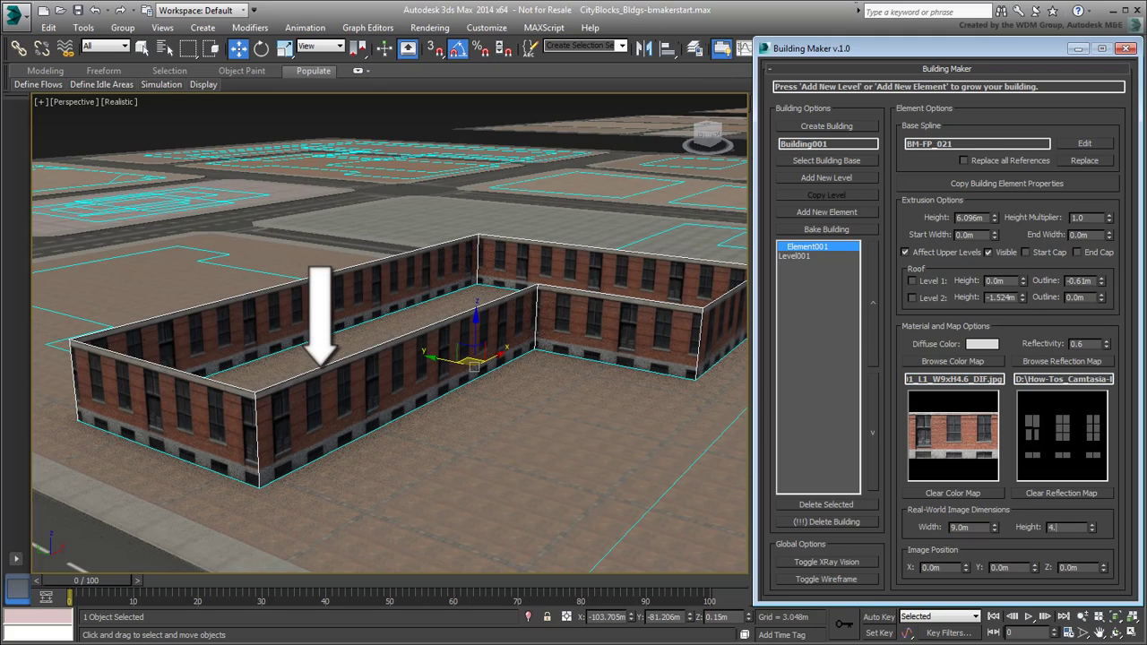
pyautogui.write('6m')
pyautogui.press('Return')
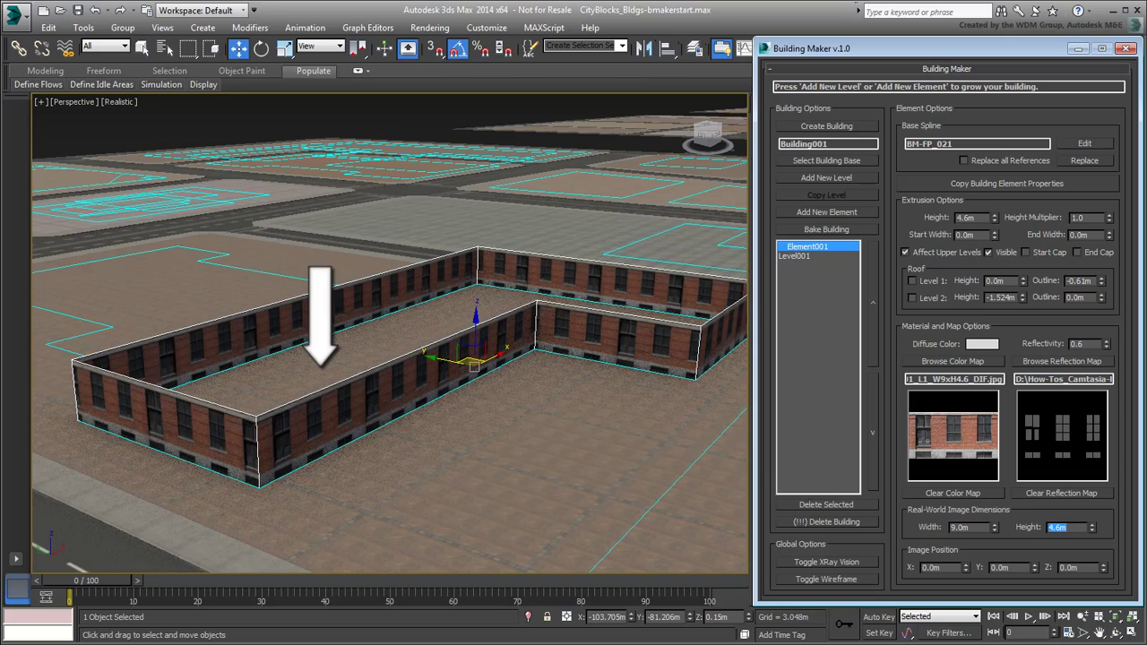
# Step: Raise the brick texture's Image Position Z to 0.122 m
pyautogui.scroll(5, 248, 466)
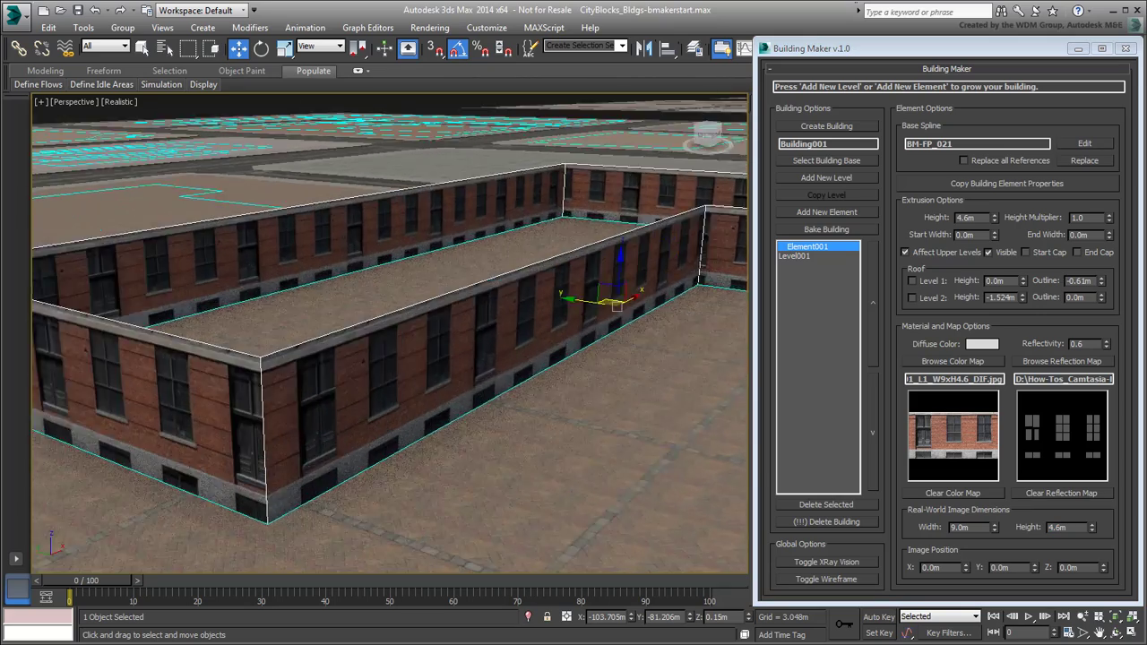
pyautogui.scroll(4, 248, 466)
pyautogui.scroll(-2, 252, 508)
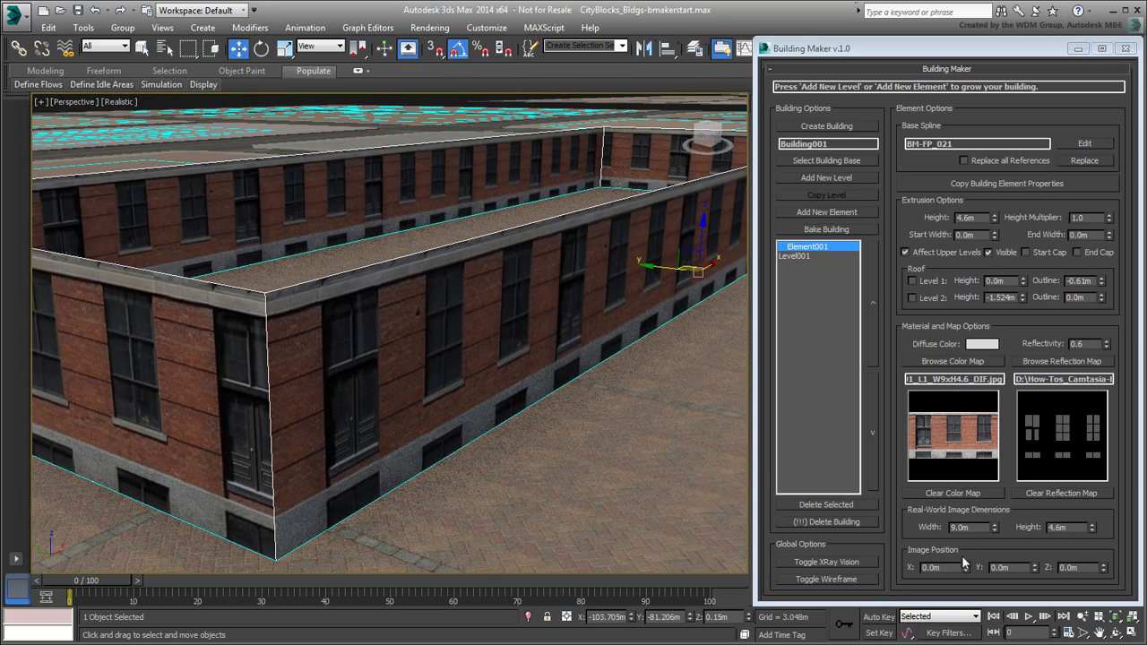
pyautogui.moveTo(965, 567); pyautogui.dragTo(966, 568)
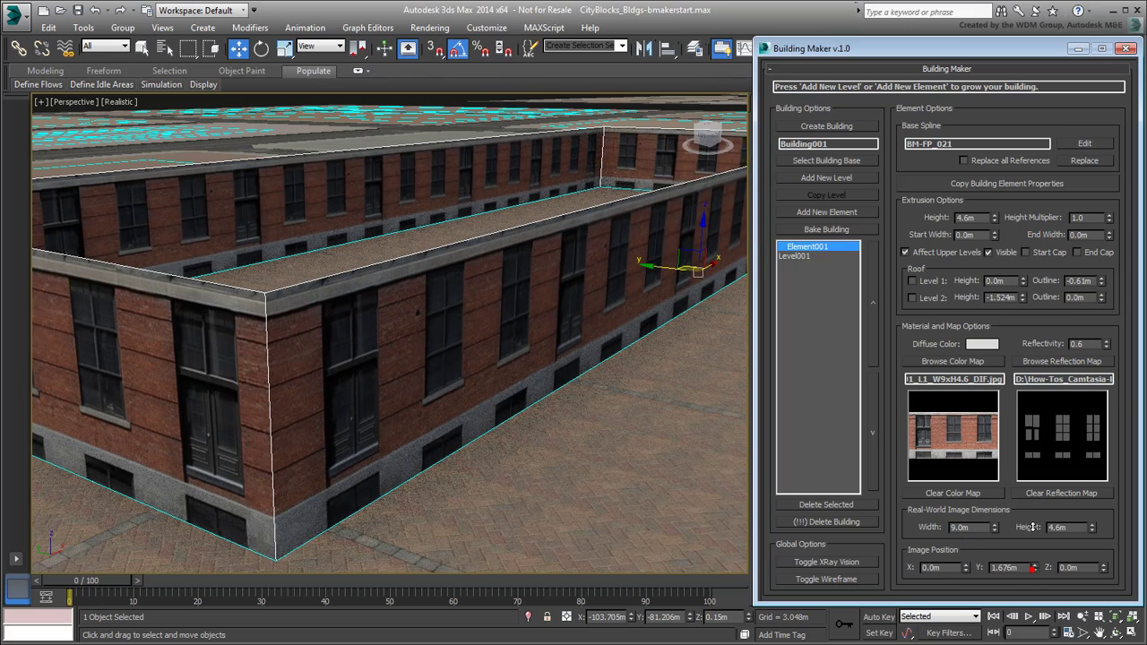
pyautogui.moveTo(1102, 570); pyautogui.dragTo(1102, 567)
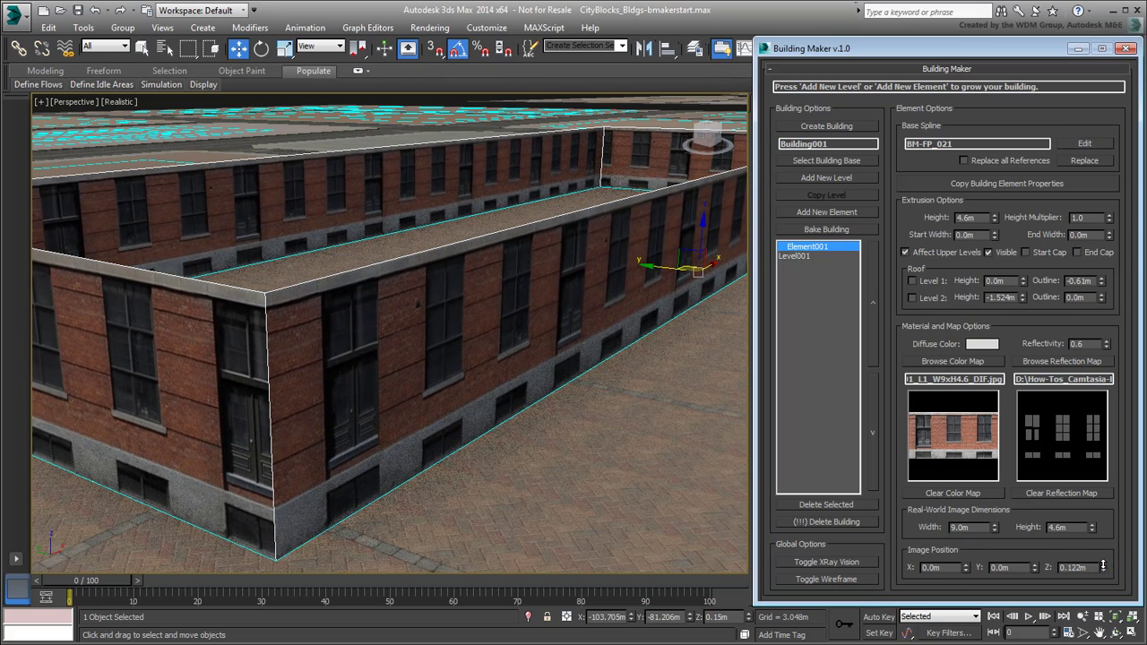
pyautogui.scroll(-3, 420, 323)
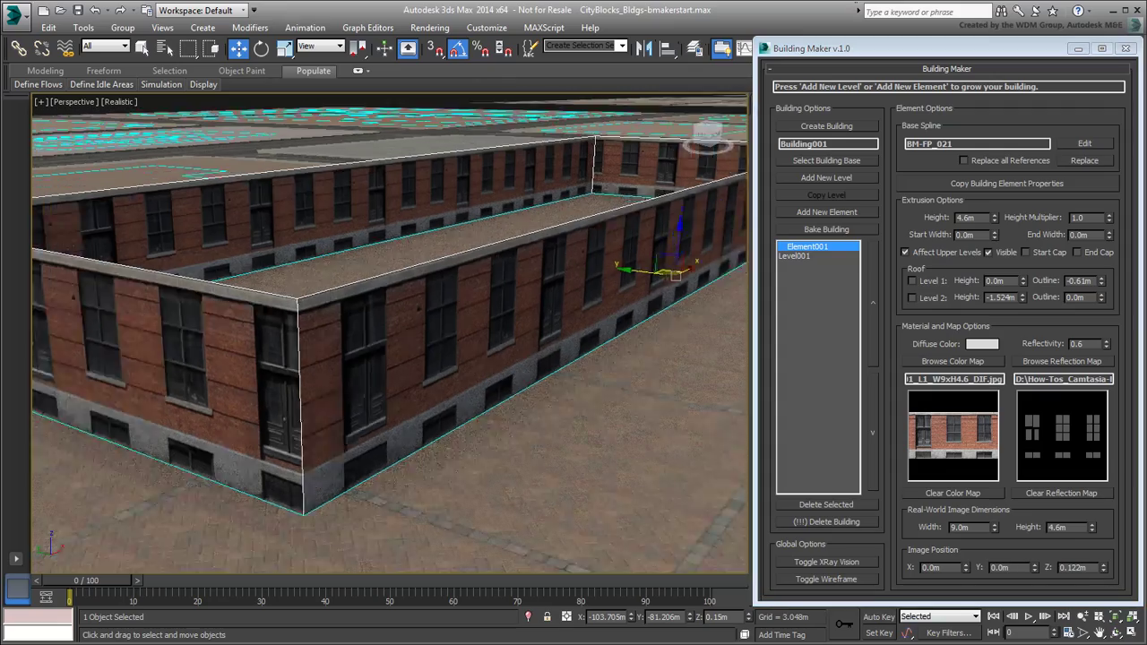
pyautogui.scroll(-5, 428, 417)
pyautogui.scroll(2, 429, 417)
pyautogui.scroll(2, 425, 414)
pyautogui.scroll(1, 421, 411)
pyautogui.scroll(2, 417, 409)
pyautogui.scroll(-1, 408, 452)
pyautogui.scroll(-1, 408, 452)
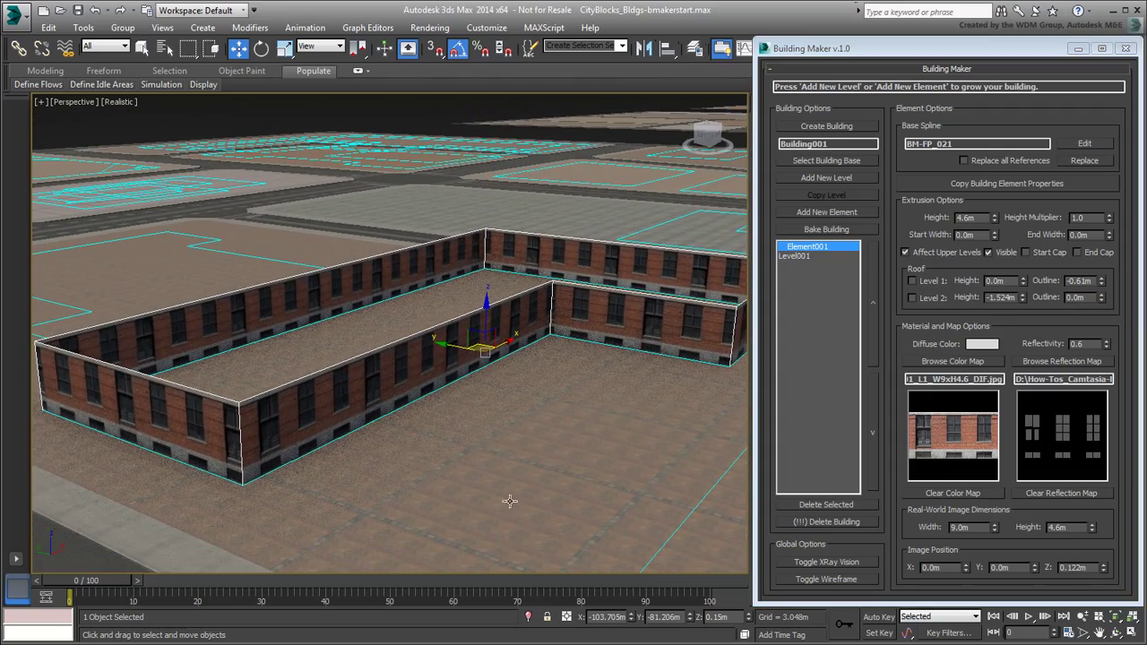
# Step: Add a second level, Level002, on the base spline
pyautogui.click(826, 178)
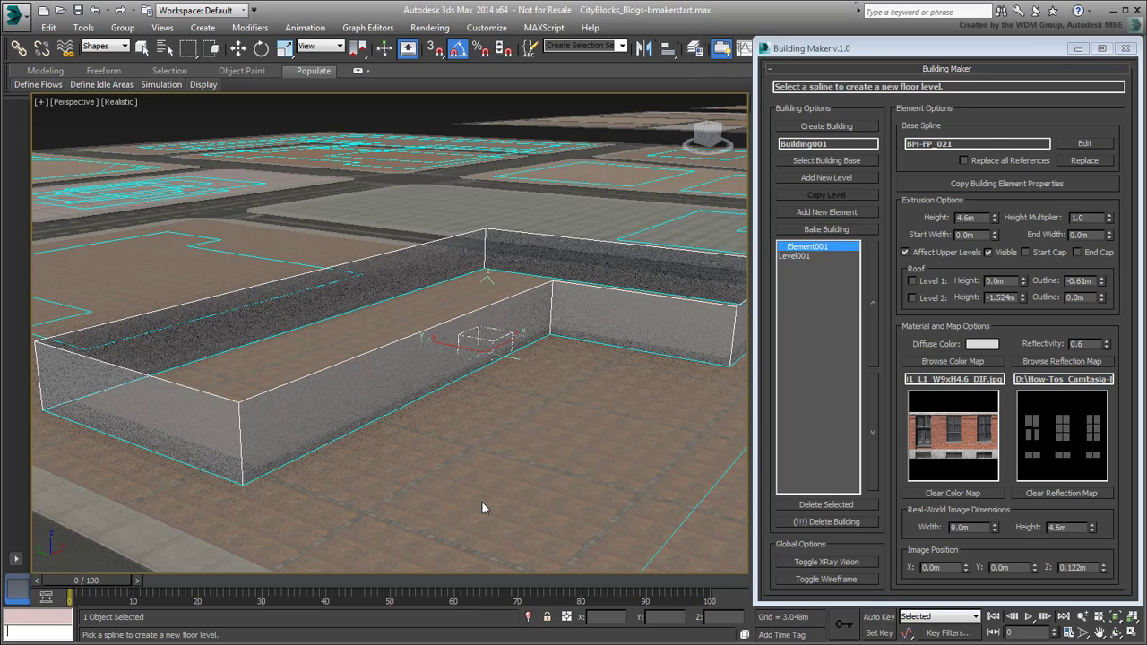
pyautogui.click(381, 417)
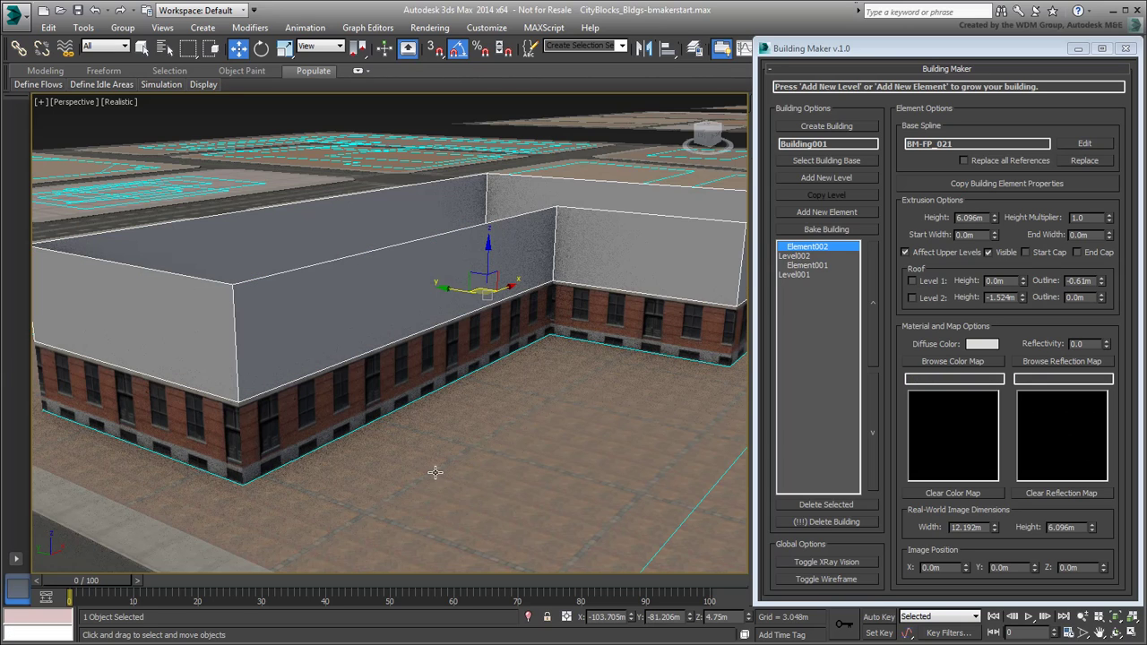
pyautogui.keyDown('alt'); pyautogui.moveTo(444, 438); pyautogui.dragTo(485, 463, button='middle'); pyautogui.keyUp('alt')
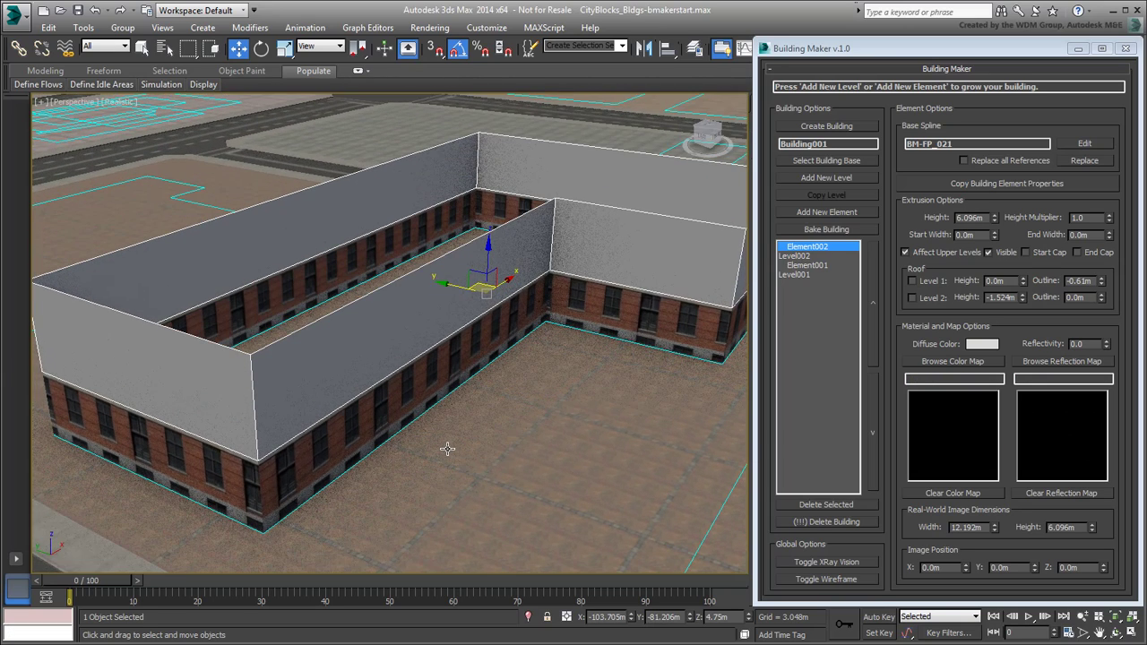
# Step: Toggle X-Ray and wireframe display on and off to inspect the building
pyautogui.click(840, 565)
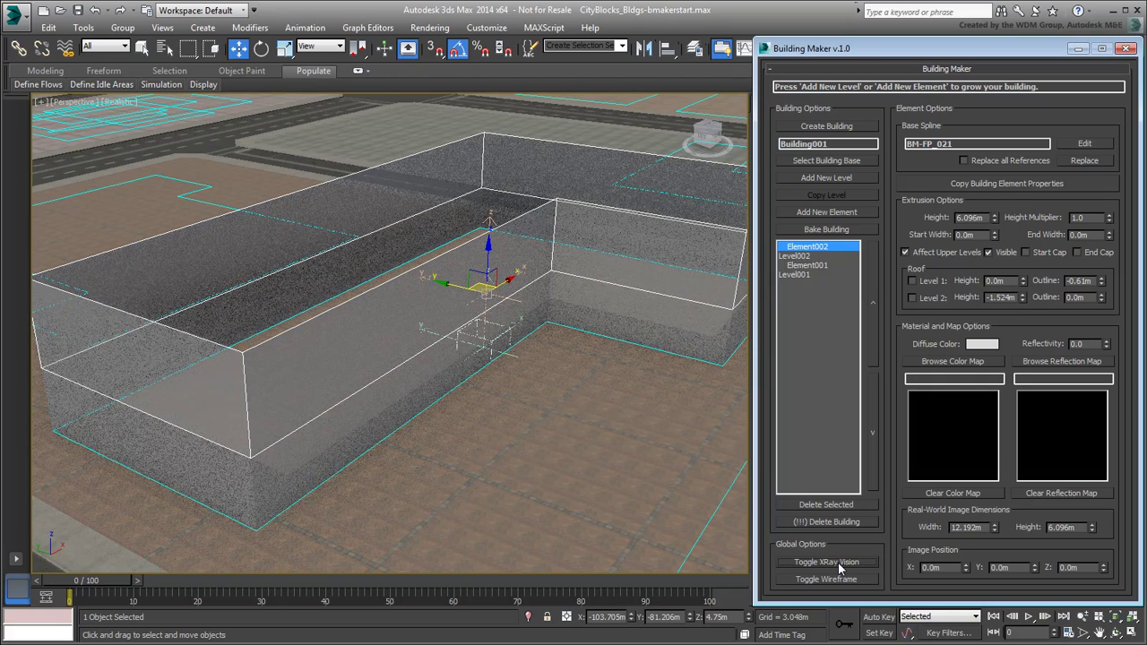
pyautogui.click(840, 565)
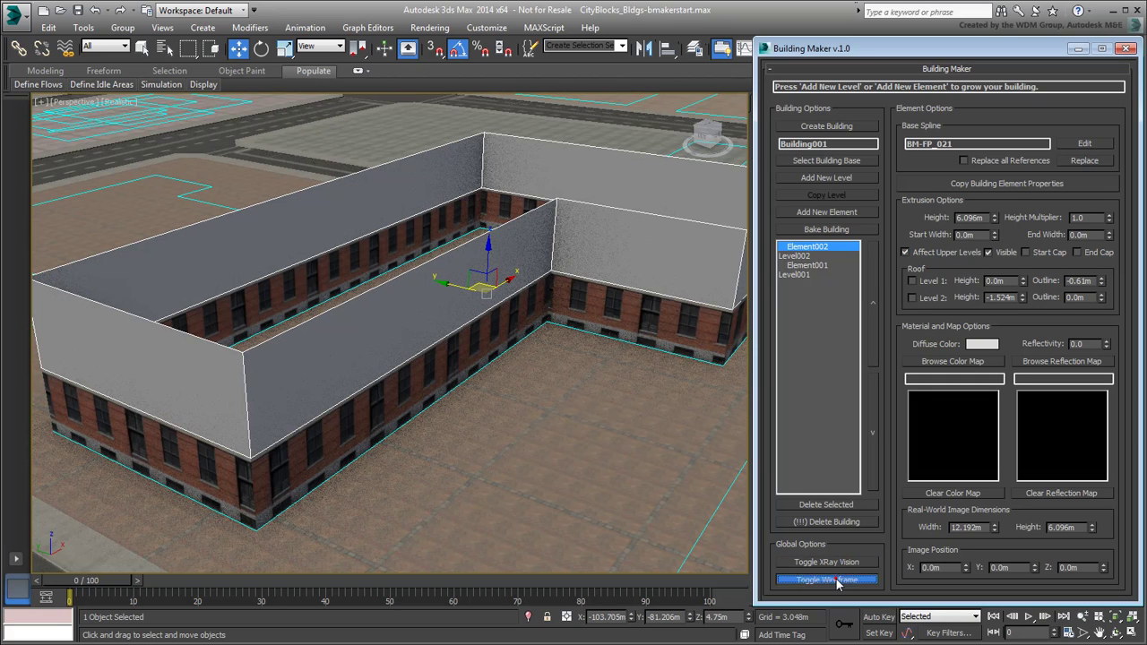
pyautogui.click(837, 581)
pyautogui.click(837, 581)
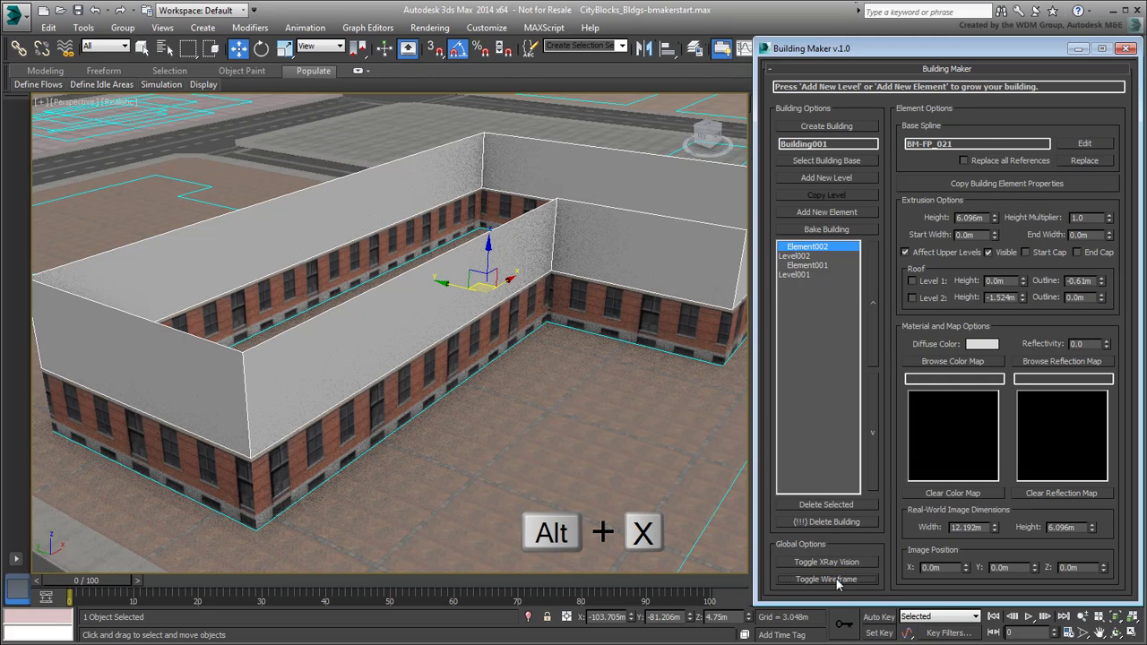
# Step: Give the second level the upper-floor brick colour map and matching window reflection map
pyautogui.press('F3')
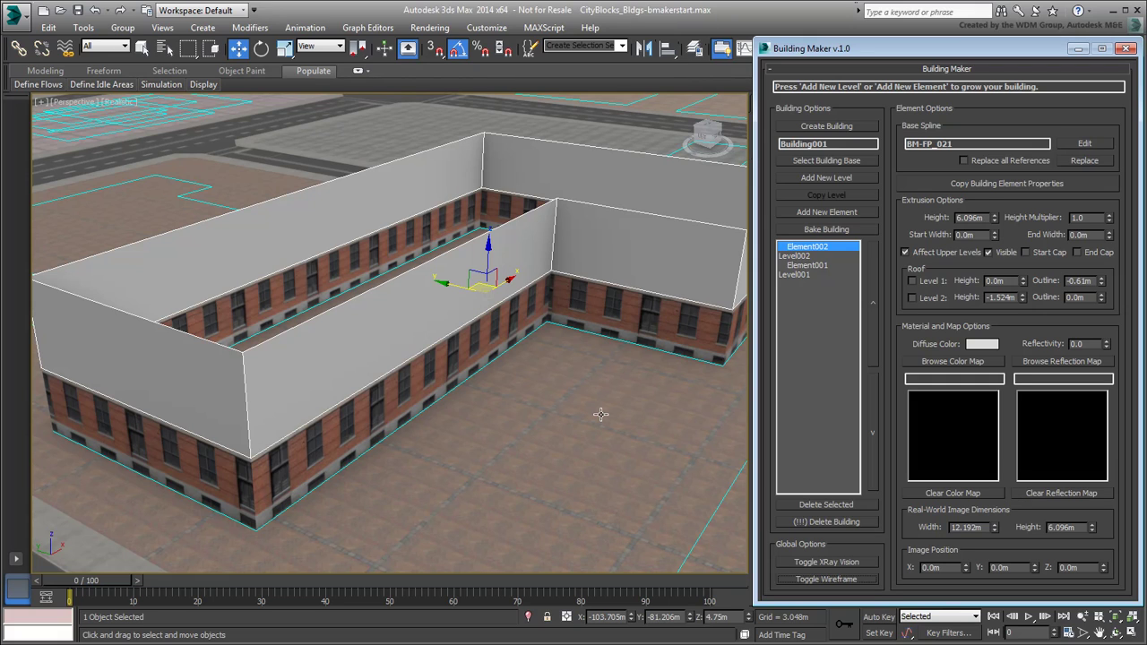
pyautogui.click(953, 361)
pyautogui.scroll(-5, 628, 260)
pyautogui.scroll(-3, 627, 260)
pyautogui.click(524, 247)
pyautogui.click(845, 375)
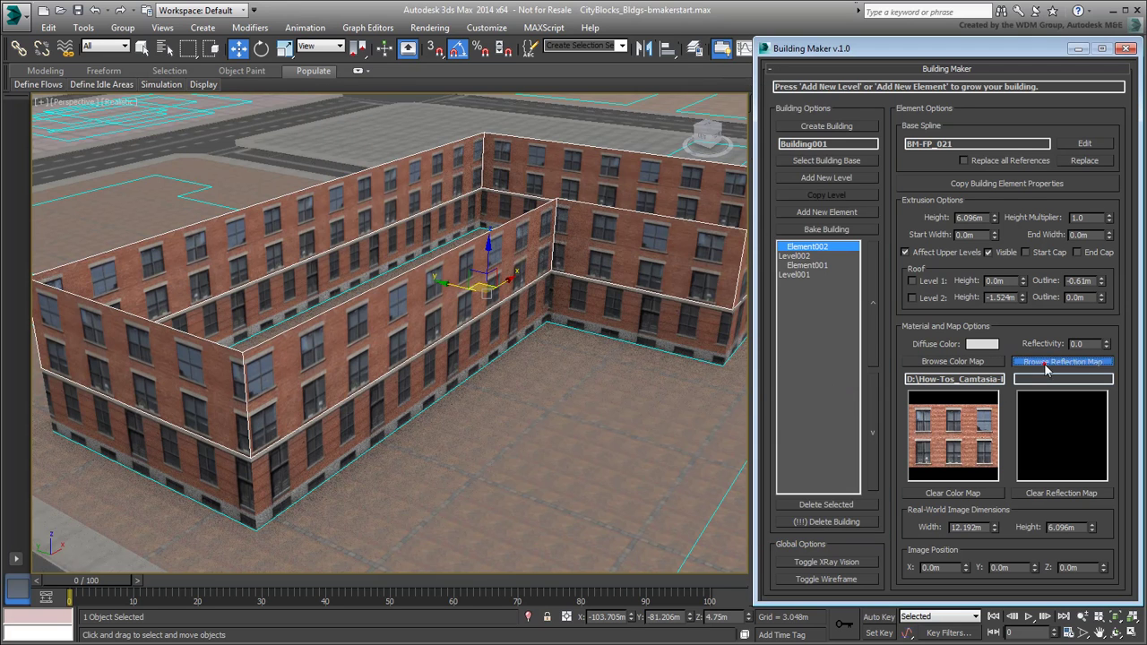
pyautogui.click(1062, 361)
pyautogui.moveTo(868, 175); pyautogui.dragTo(867, 247)
pyautogui.click(598, 237)
pyautogui.click(845, 373)
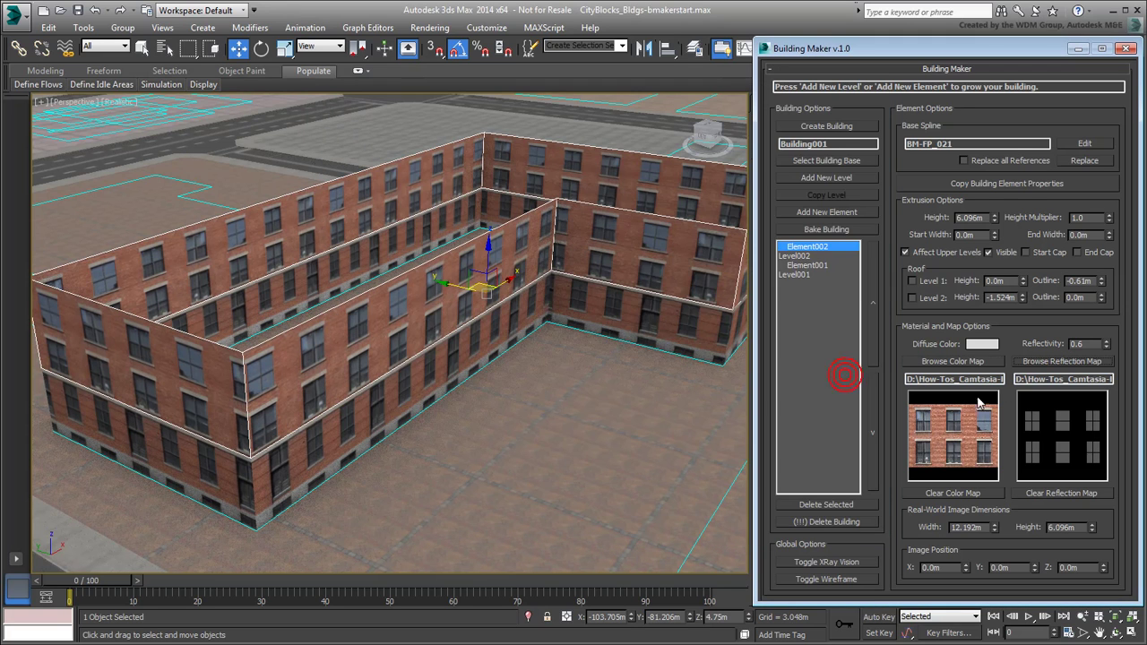
# Step: Size the second level's texture to 9 m by 6.24 m
pyautogui.doubleClick(987, 527)
pyautogui.write('9')
pyautogui.press('Tab')
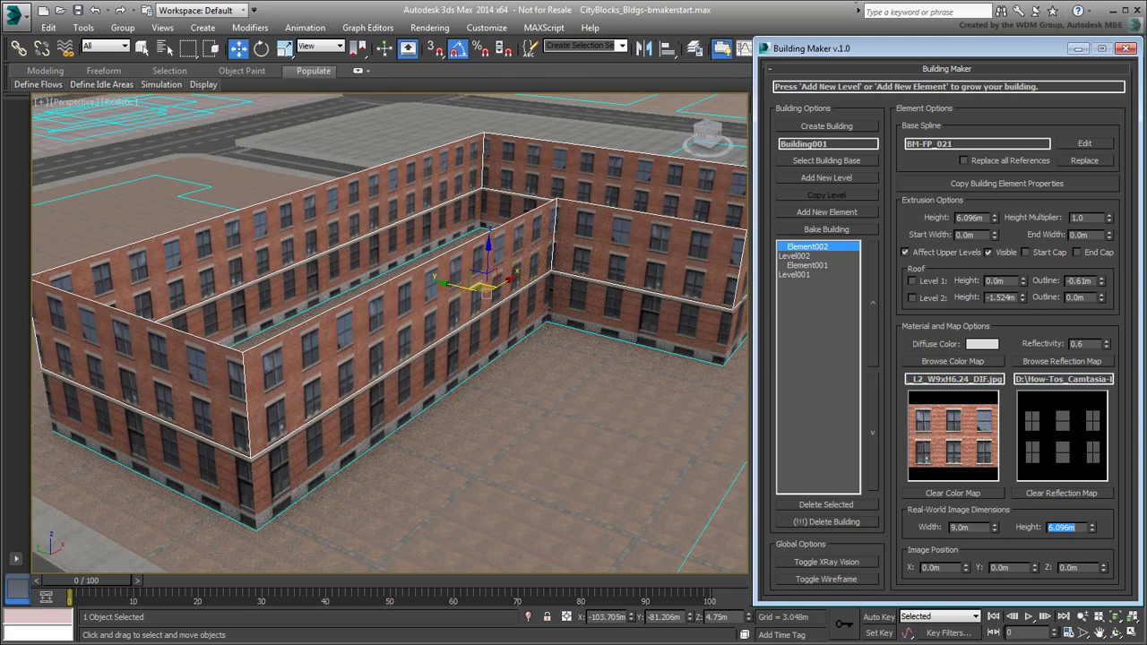
pyautogui.write('6.24')
pyautogui.press('Return')
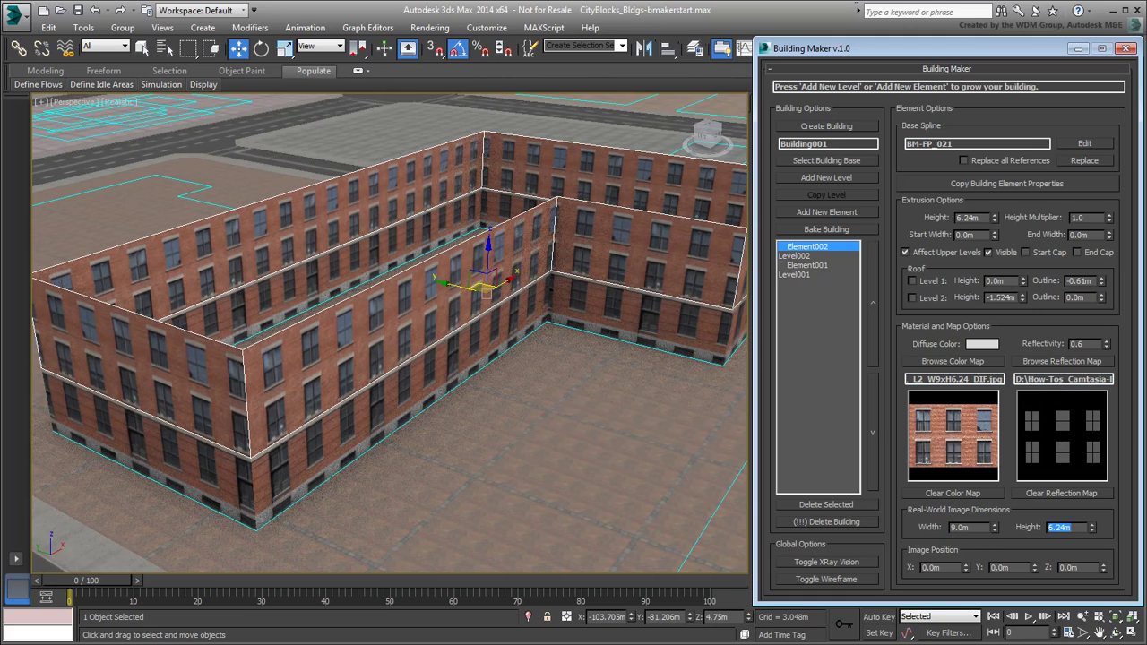
# Step: Set the second level's height multiplier to 2.5
pyautogui.scroll(-3, 408, 346)
pyautogui.scroll(-3, 409, 346)
pyautogui.scroll(-3, 409, 346)
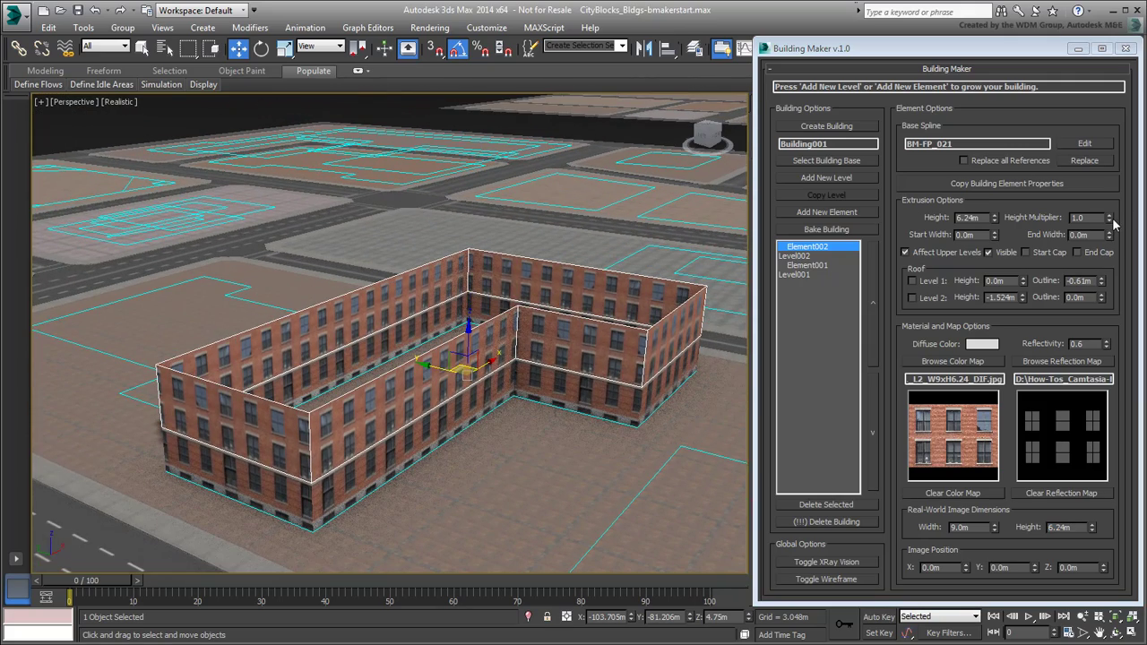
pyautogui.moveTo(1110, 219)
pyautogui.mouseDown()
pyautogui.moveTo(1107, 54)
pyautogui.moveTo(1113, 110)
pyautogui.mouseUp()
pyautogui.write('2.5')
pyautogui.press('Return')
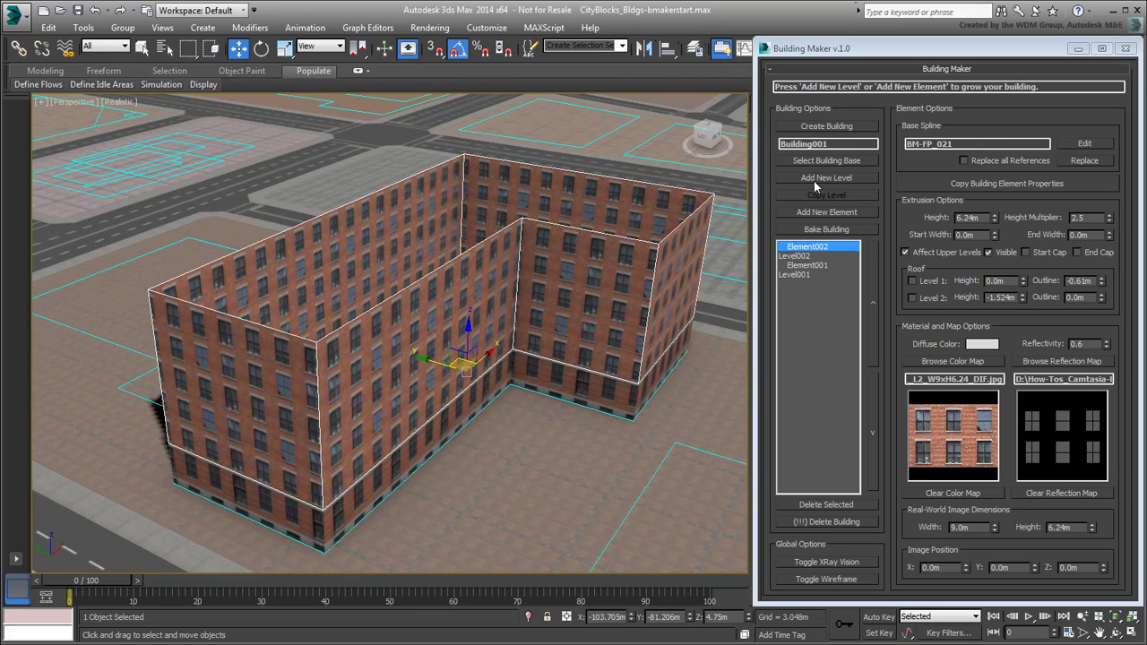
# Step: Add a third level on the footprint spline with the brick facade colour map
pyautogui.click(814, 182)
pyautogui.click(417, 472)
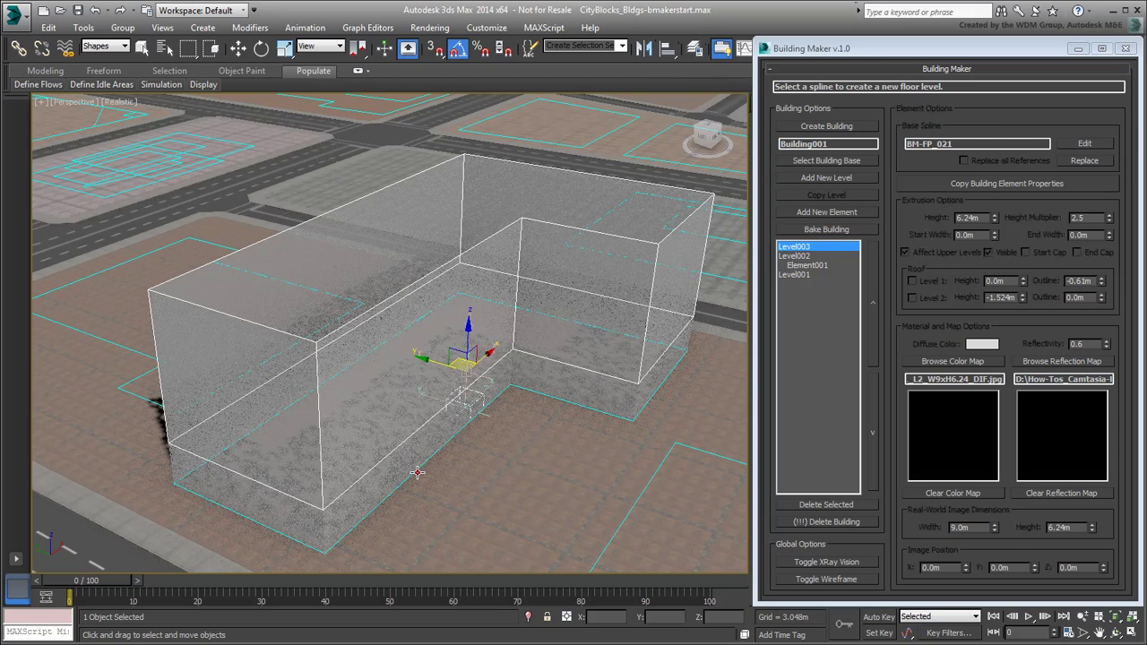
pyautogui.click(953, 361)
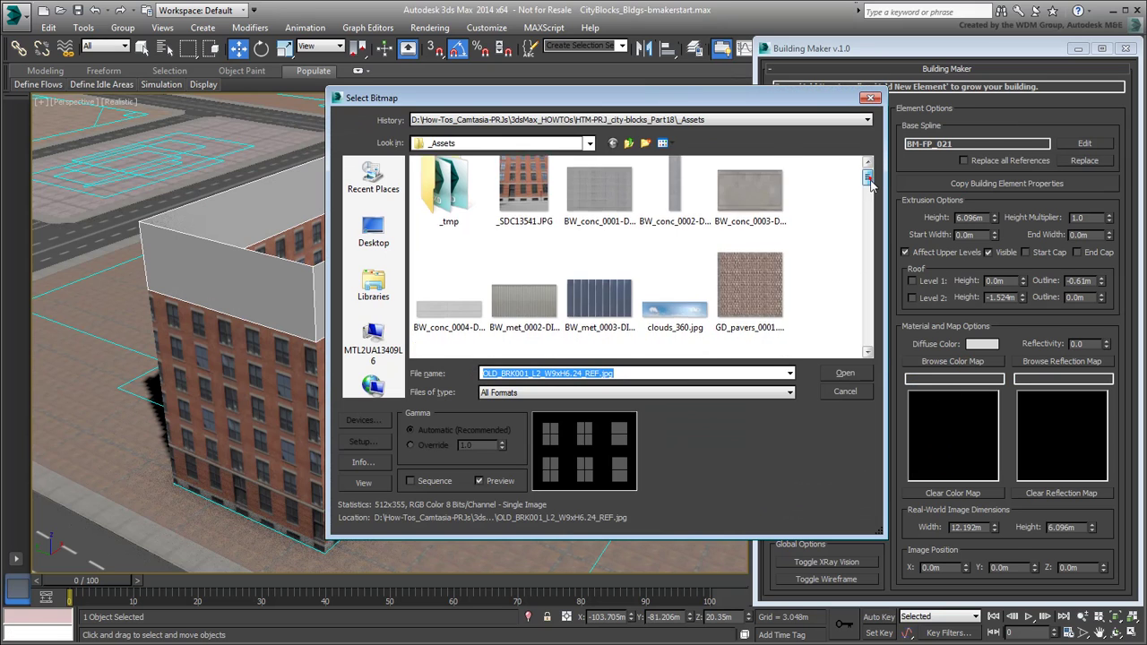
pyautogui.scroll(-5, 865, 230)
pyautogui.scroll(-2, 866, 230)
pyautogui.click(674, 234)
pyautogui.click(845, 373)
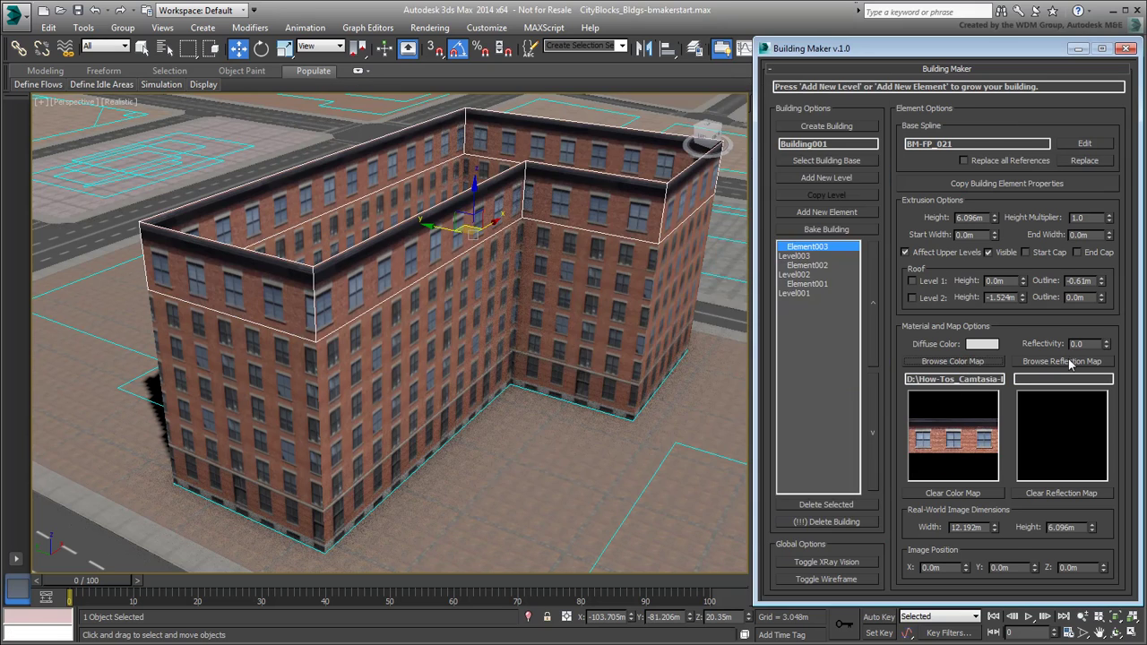
# Step: Assign the window reflection map to the third level
pyautogui.click(1062, 361)
pyautogui.scroll(-5, 867, 240)
pyautogui.scroll(-3, 867, 240)
pyautogui.click(749, 192)
pyautogui.click(845, 372)
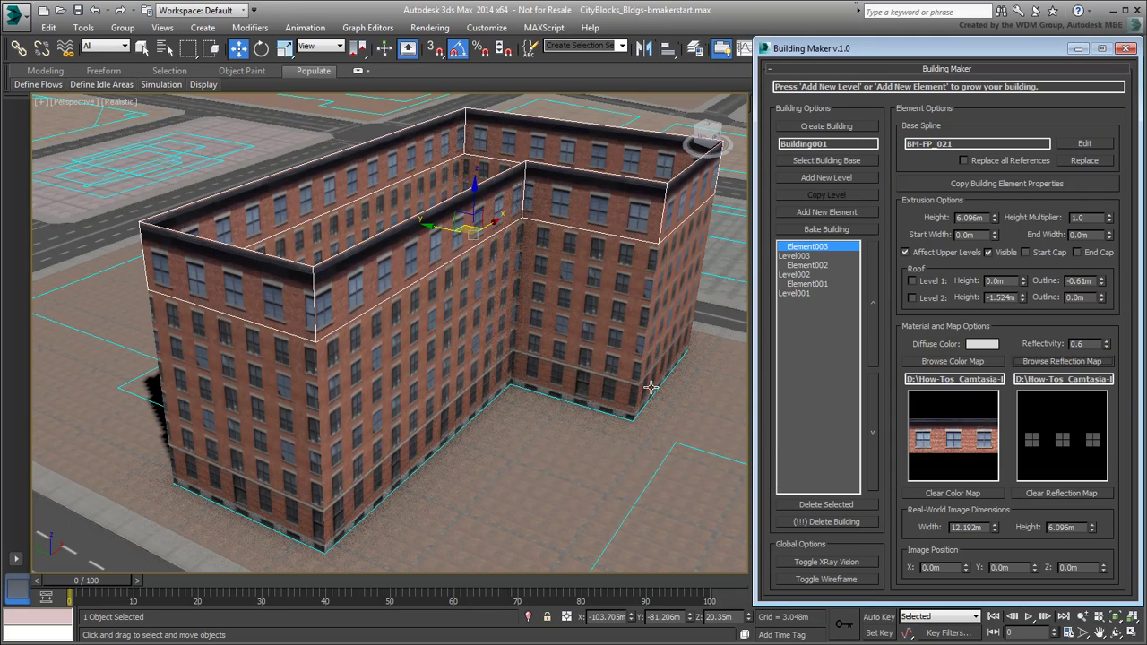
# Step: Size the third level's texture to 9 m by 3.4 m
pyautogui.doubleClick(985, 528)
pyautogui.write('9')
pyautogui.press('Tab')
pyautogui.write('3.4')
pyautogui.press('Return')
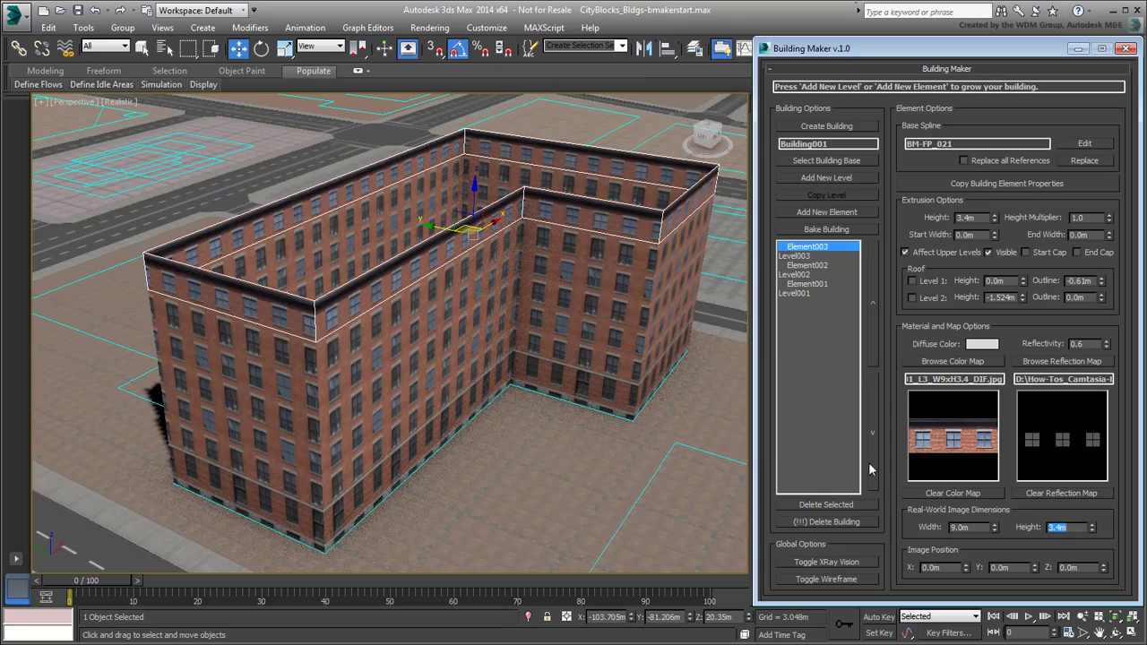
# Step: Nudge the third level's texture Image Position Z slightly upward
pyautogui.scroll(3, 703, 349)
pyautogui.scroll(3, 703, 350)
pyautogui.moveTo(1103, 568); pyautogui.dragTo(1103, 558)
pyautogui.scroll(-5, 427, 371)
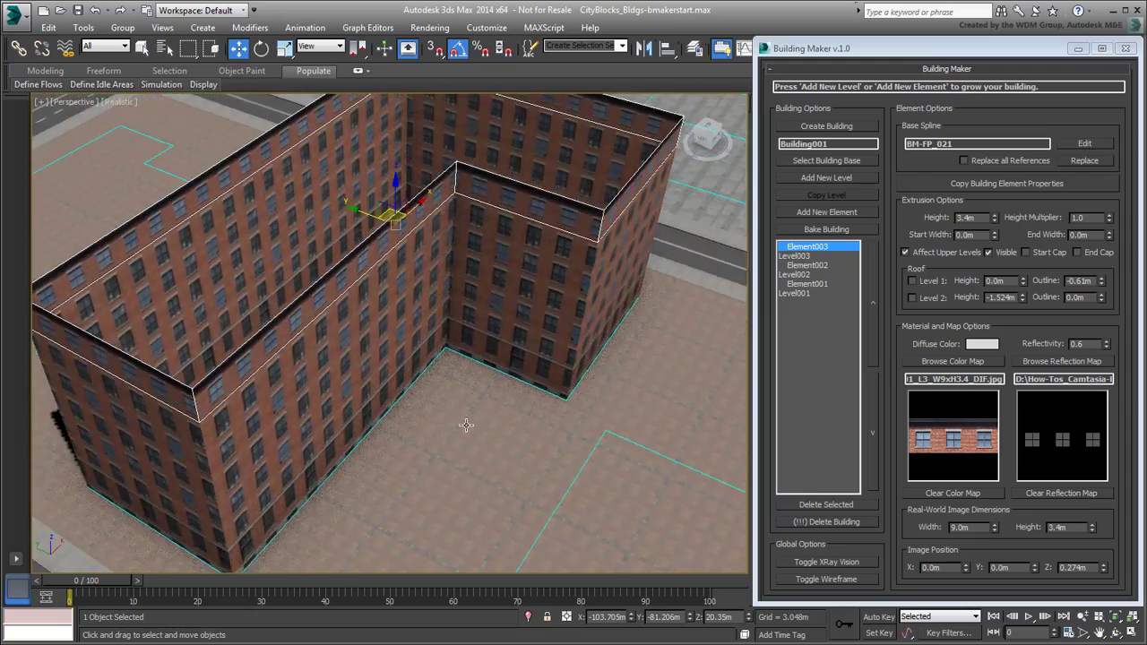
pyautogui.moveTo(427, 371)
pyautogui.keyDown('alt'); pyautogui.mouseDown(button='middle')
pyautogui.moveTo(522, 402)
pyautogui.moveTo(505, 357)
pyautogui.mouseUp(button='middle'); pyautogui.keyUp('alt')
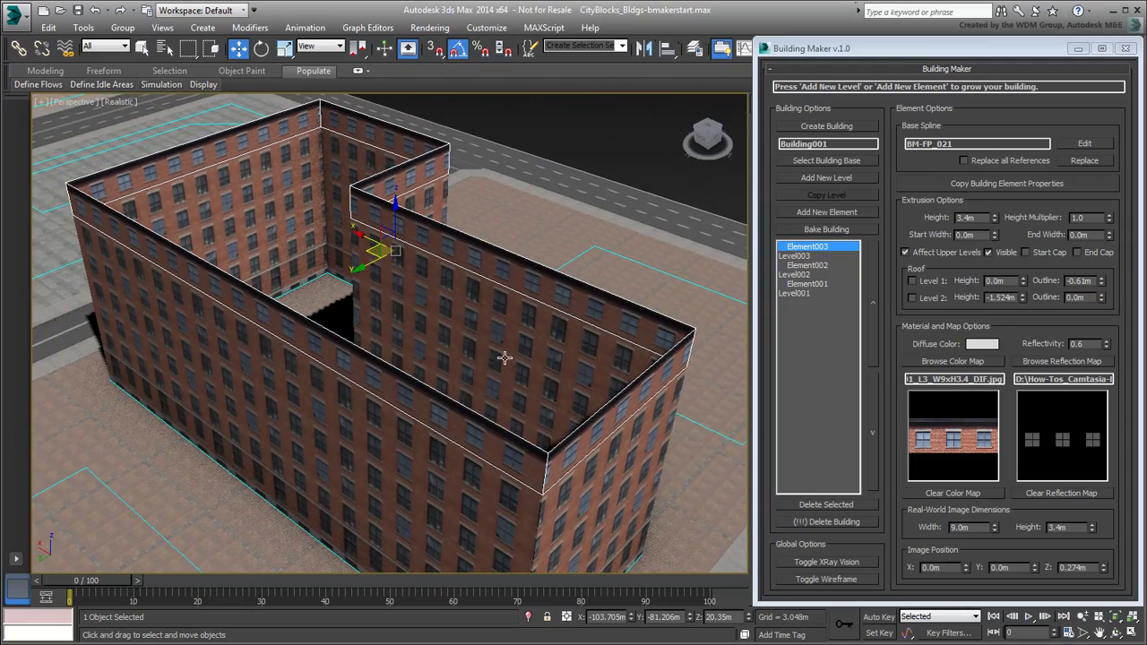
# Step: Add a fourth level on the spline with its top end capped
pyautogui.click(824, 179)
pyautogui.click(228, 470)
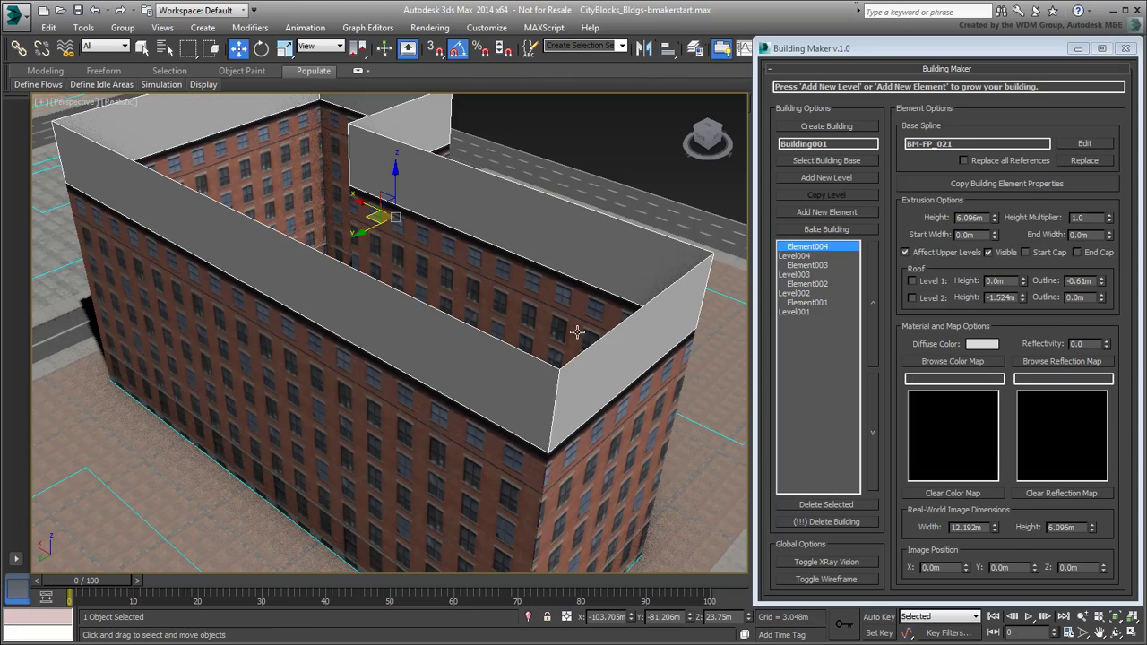
pyautogui.click(1077, 252)
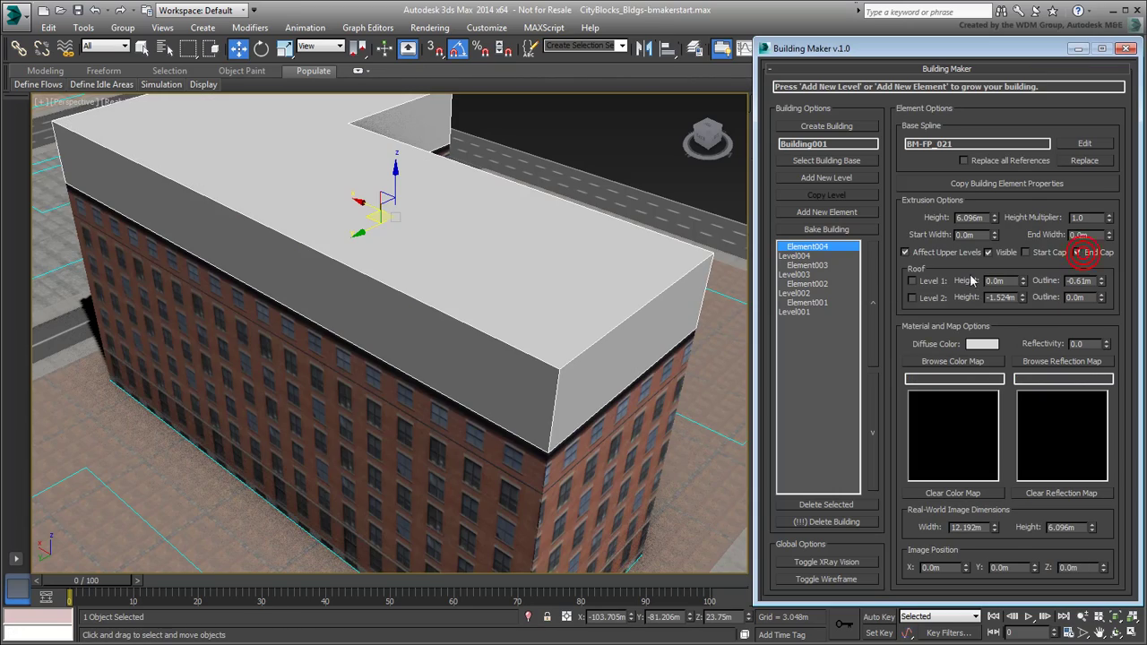
pyautogui.moveTo(509, 371)
pyautogui.keyDown('alt'); pyautogui.mouseDown(button='middle')
pyautogui.moveTo(445, 371)
pyautogui.moveTo(520, 397)
pyautogui.mouseUp(button='middle'); pyautogui.keyUp('alt')
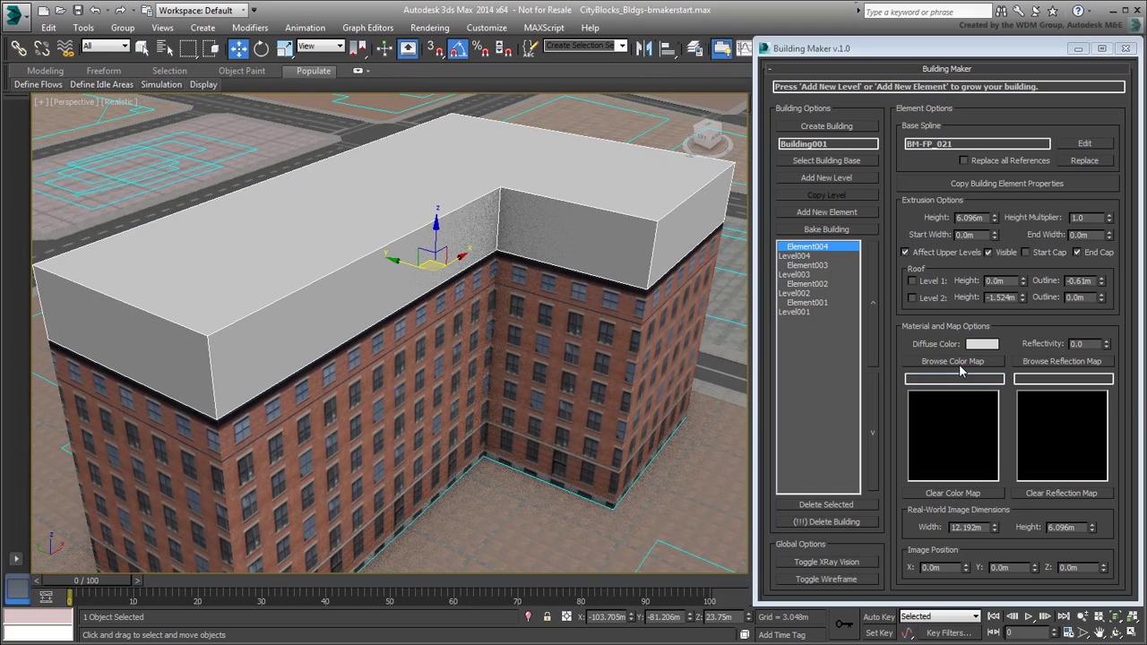
# Step: Apply the RF_tex_0001.jpg roof texture to the fourth level
pyautogui.click(952, 361)
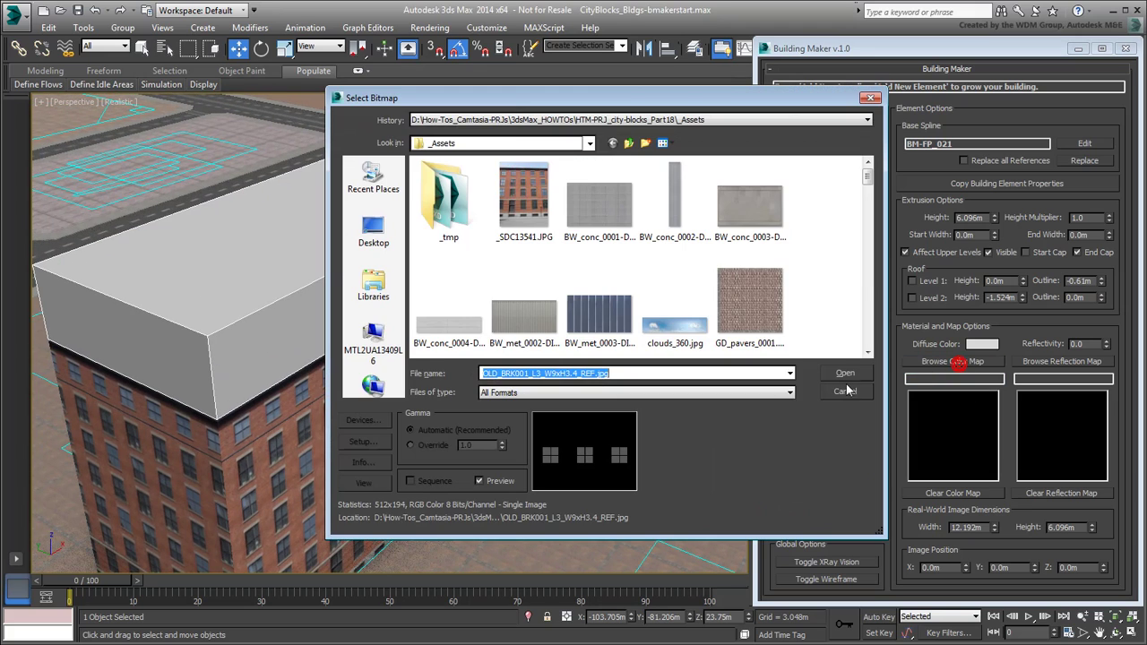
pyautogui.moveTo(868, 181); pyautogui.dragTo(868, 323)
pyautogui.click(444, 246)
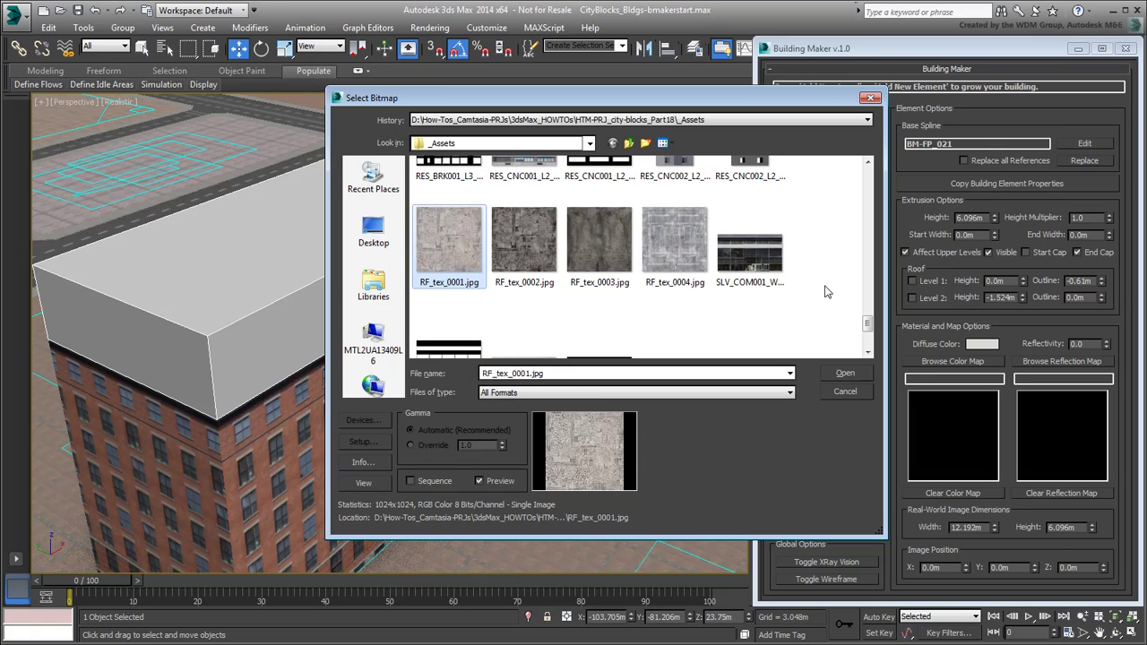
pyautogui.click(845, 374)
# Step: Set the roof texture size to 10 m and flatten the level to a 0.04 height multiplier
pyautogui.doubleClick(986, 529)
pyautogui.write('10')
pyautogui.press('Tab')
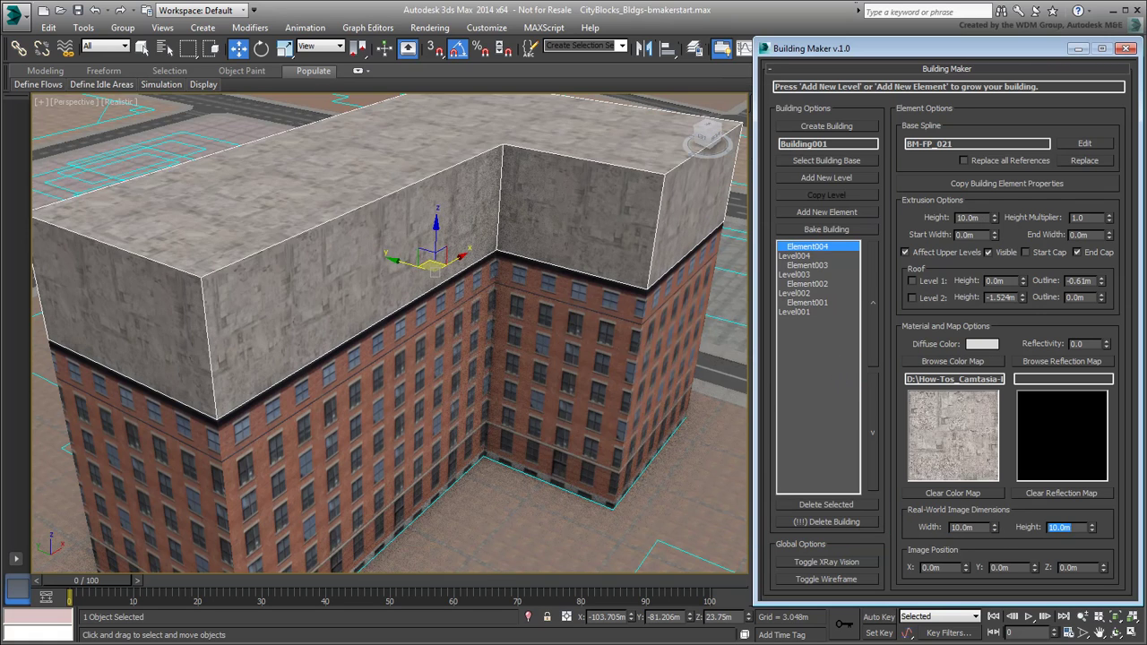
pyautogui.moveTo(1112, 219); pyautogui.dragTo(1114, 285)
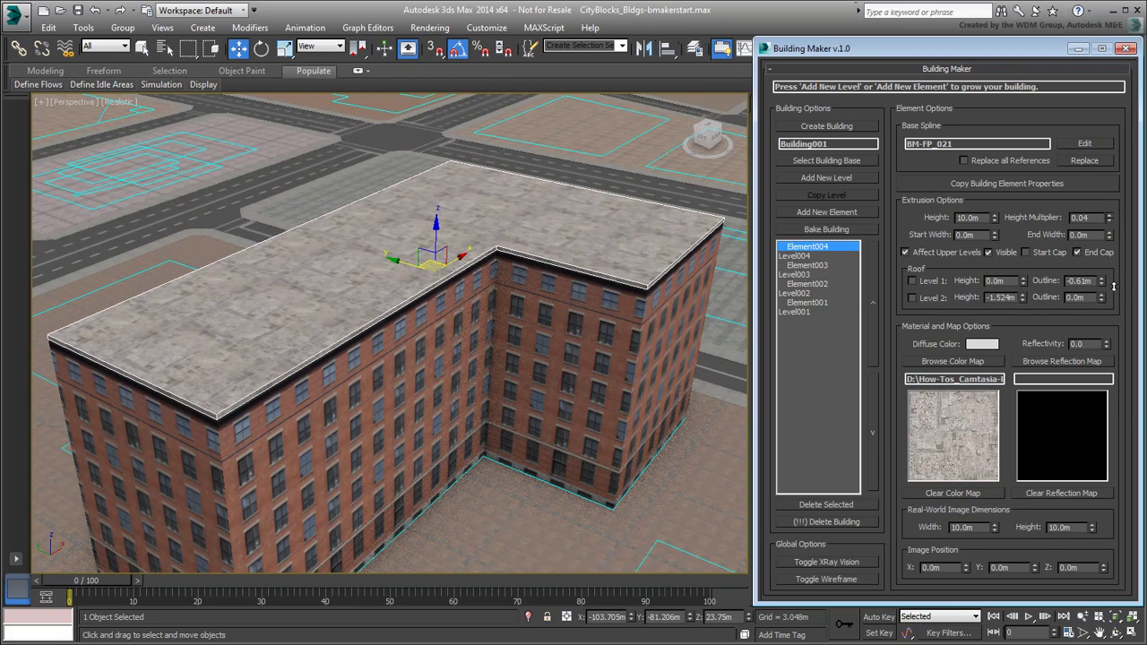
pyautogui.moveTo(412, 350); pyautogui.dragTo(402, 354, button='middle')
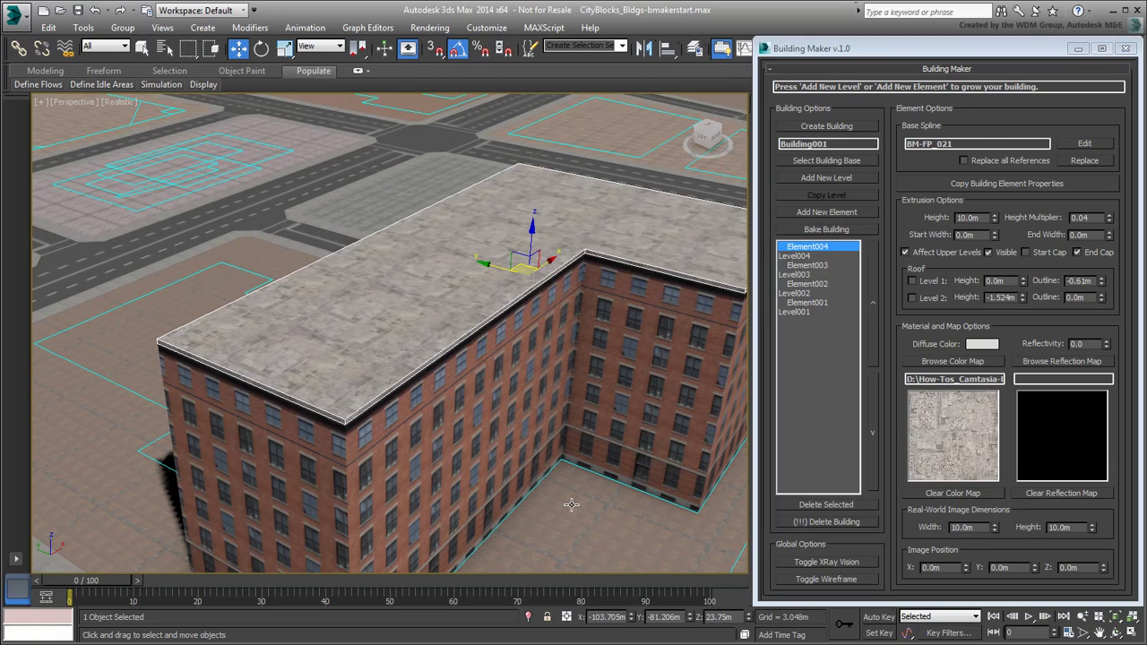
# Step: Add a new element on Level004 using the roof spline
pyautogui.click(827, 213)
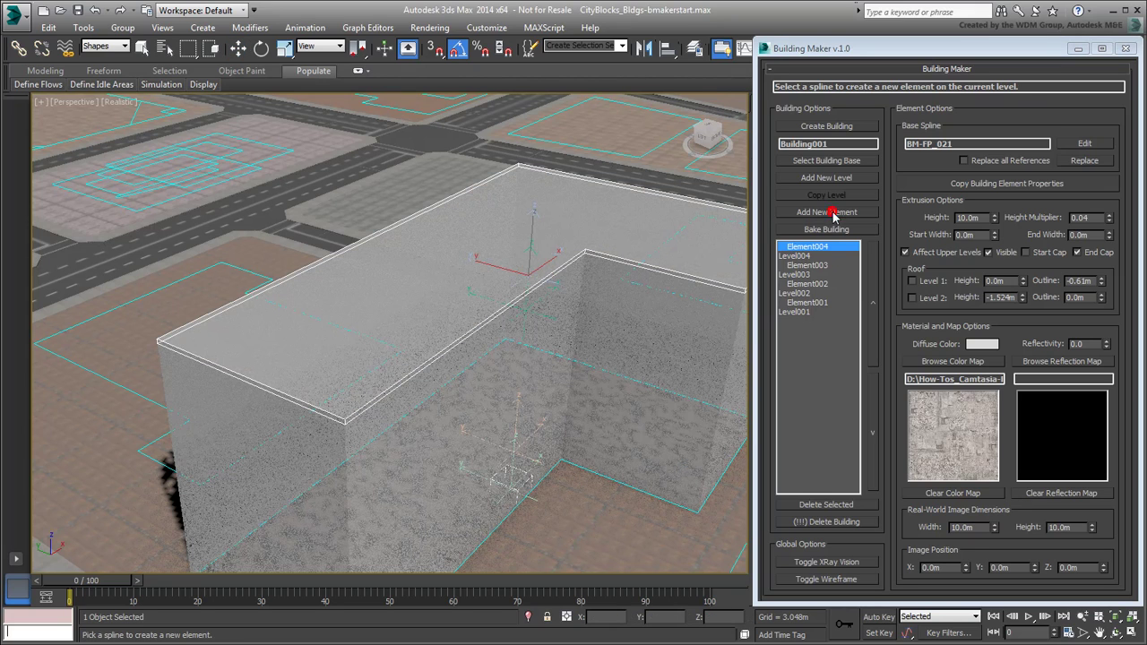
pyautogui.click(468, 558)
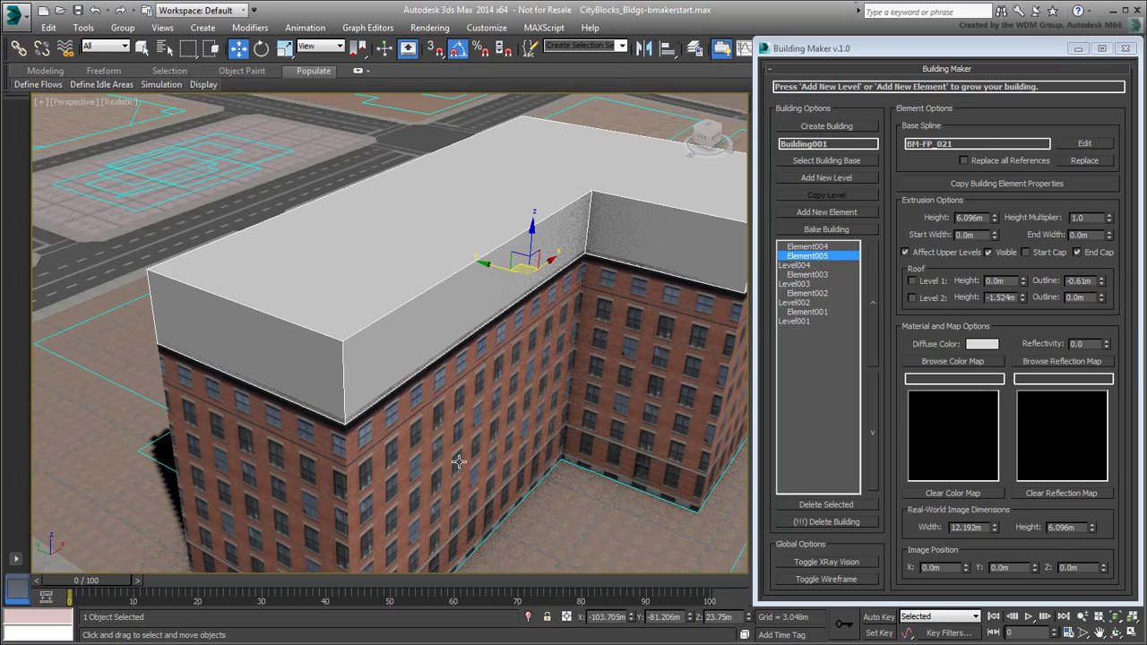
pyautogui.scroll(3, 327, 421)
pyautogui.scroll(3, 327, 421)
pyautogui.scroll(3, 327, 421)
pyautogui.scroll(-2, 390, 332)
pyautogui.scroll(-2, 390, 332)
pyautogui.scroll(2, 390, 332)
pyautogui.scroll(2, 390, 331)
pyautogui.scroll(-2, 390, 333)
pyautogui.scroll(-2, 390, 334)
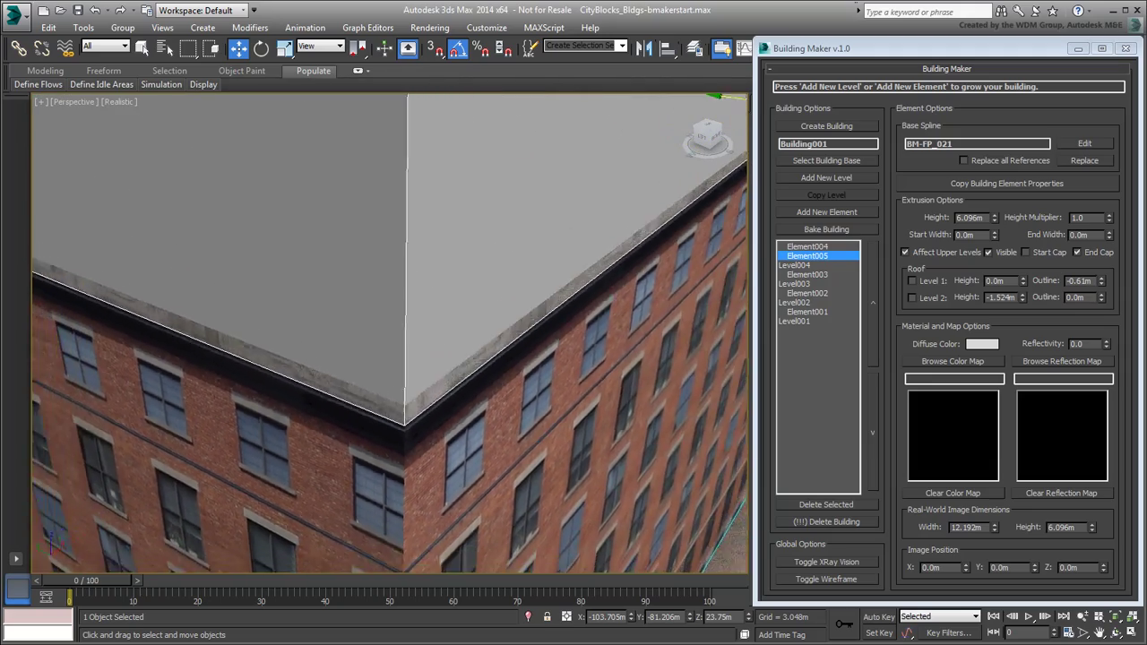
pyautogui.scroll(-2, 390, 334)
pyautogui.scroll(-2, 389, 333)
pyautogui.scroll(-1, 337, 386)
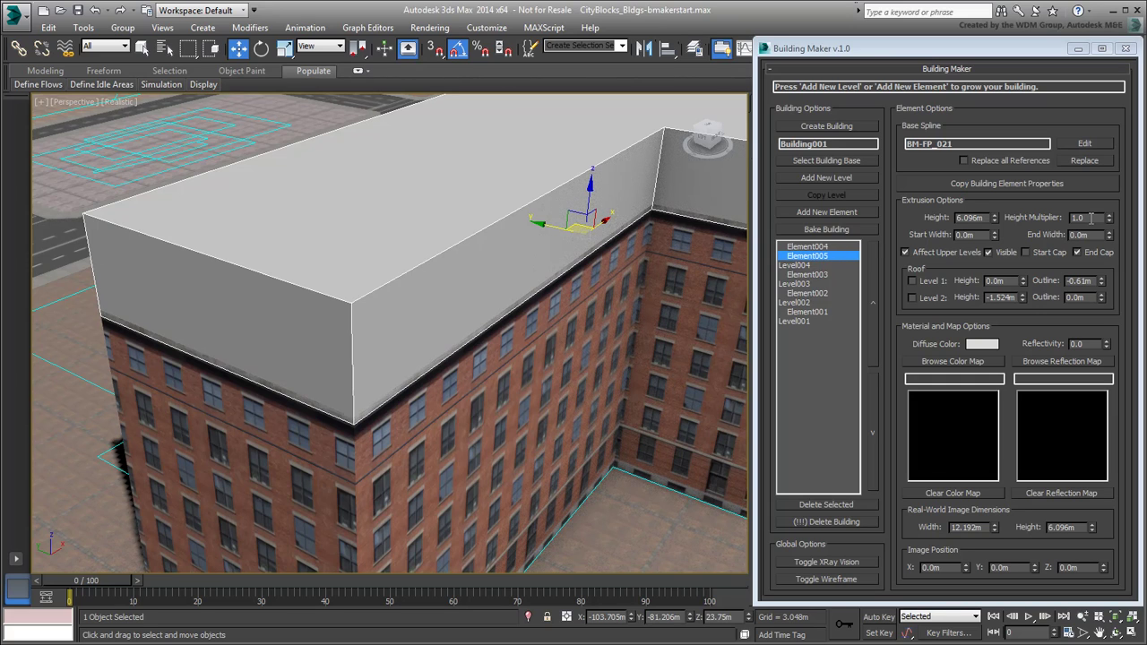
# Step: Thin the element to a 0.35 height multiplier and flare its end width to 0.183 m
pyautogui.moveTo(1109, 220); pyautogui.dragTo(1110, 267)
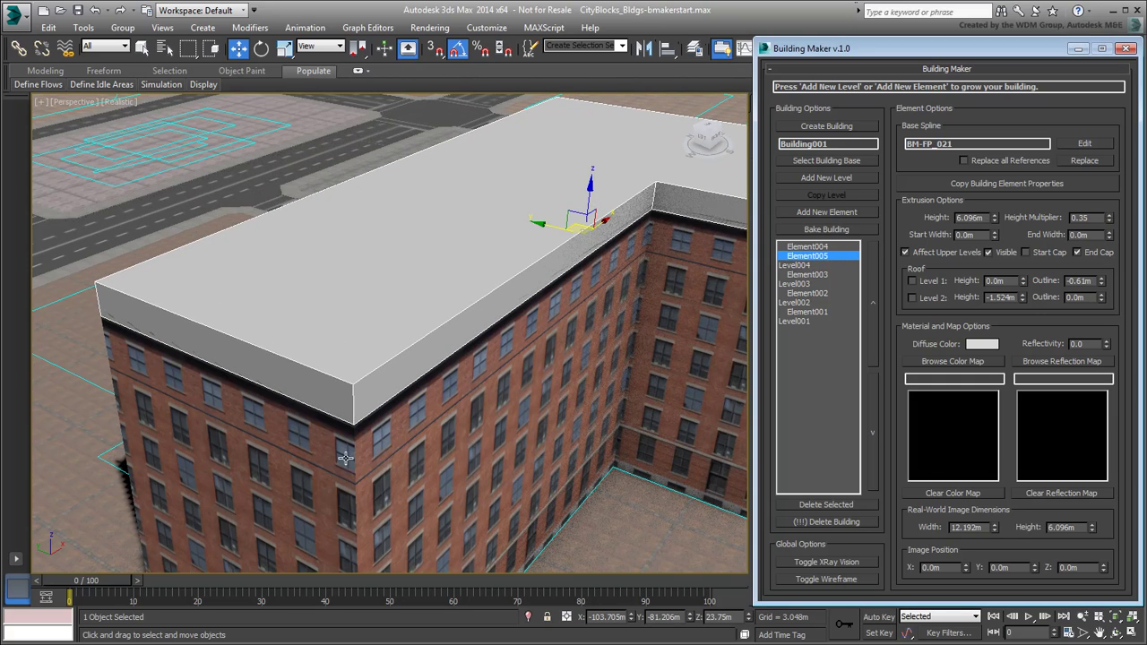
pyautogui.keyDown('alt'); pyautogui.moveTo(346, 459); pyautogui.dragTo(363, 432, button='middle'); pyautogui.keyUp('alt')
pyautogui.moveTo(995, 235)
pyautogui.mouseDown()
pyautogui.moveTo(997, 226)
pyautogui.moveTo(995, 237)
pyautogui.mouseUp()
pyautogui.moveTo(1109, 234); pyautogui.dragTo(1108, 235)
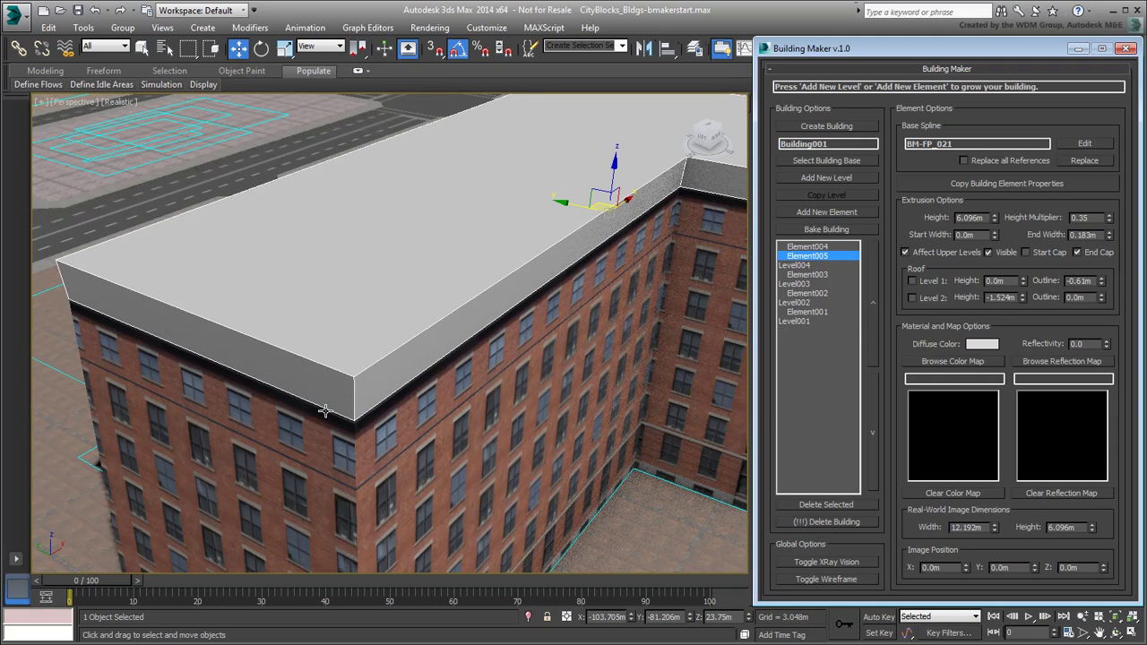
# Step: Enable two roof insets on the slab and widen the first one
pyautogui.keyDown('alt'); pyautogui.moveTo(324, 413); pyautogui.dragTo(358, 394, button='middle'); pyautogui.keyUp('alt')
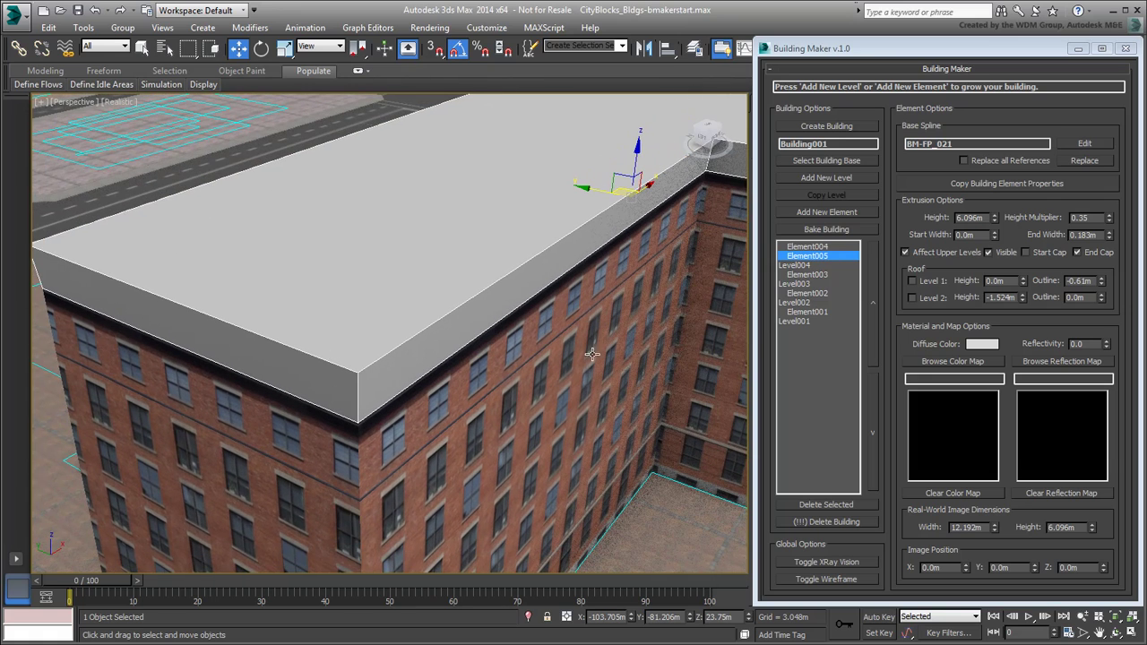
pyautogui.click(935, 282)
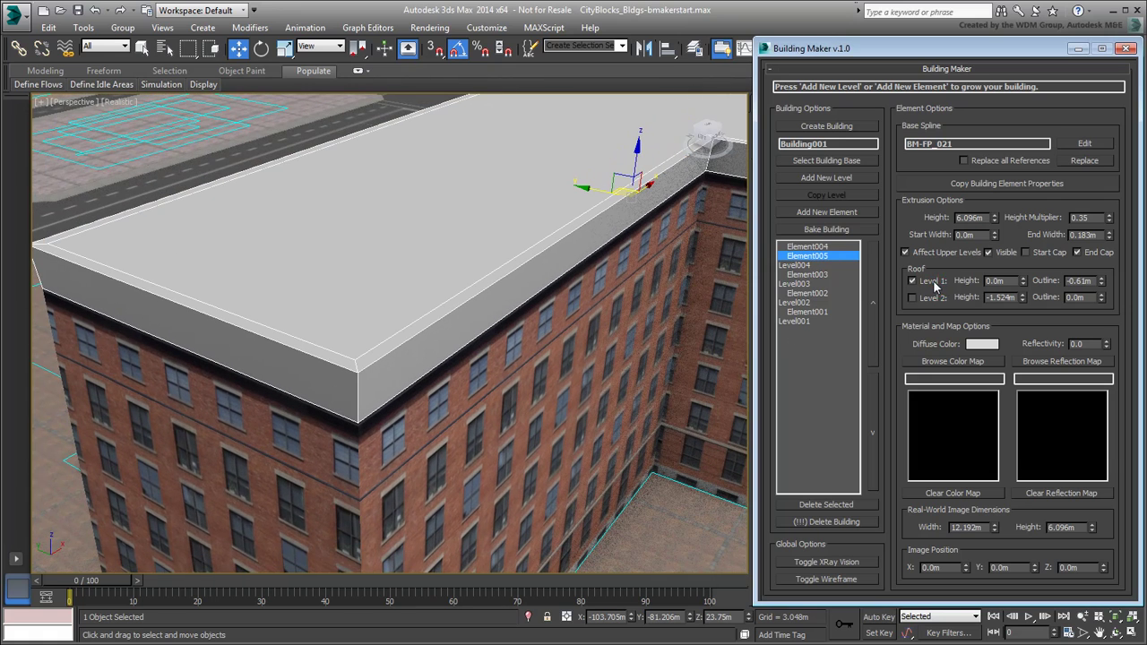
pyautogui.click(930, 303)
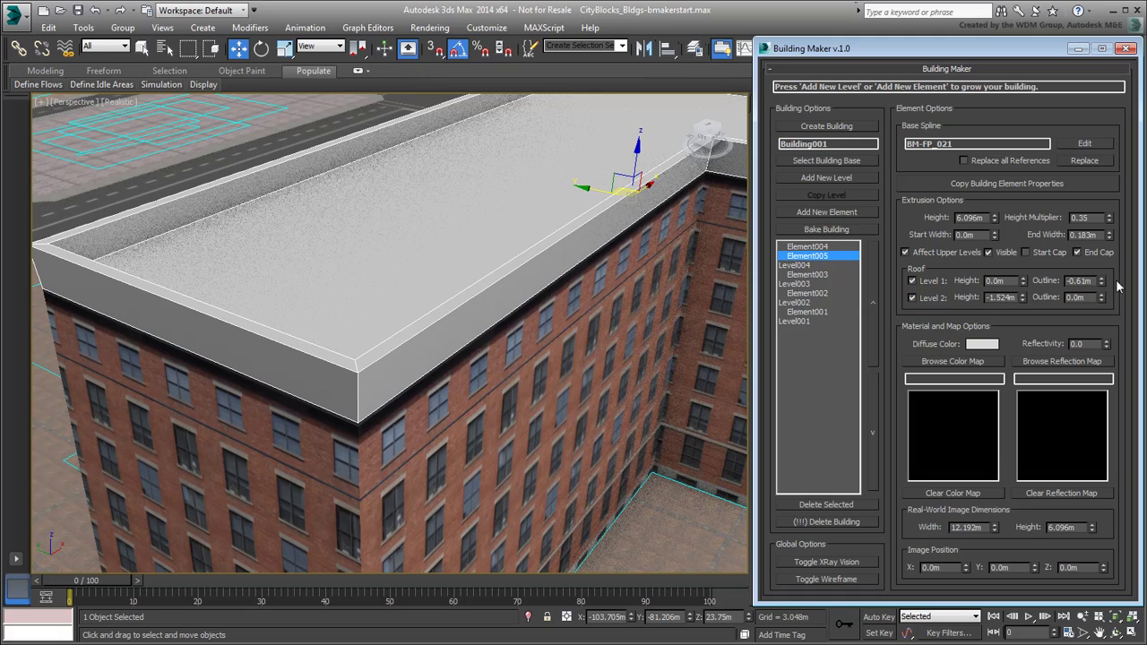
pyautogui.moveTo(1104, 285); pyautogui.dragTo(1103, 285)
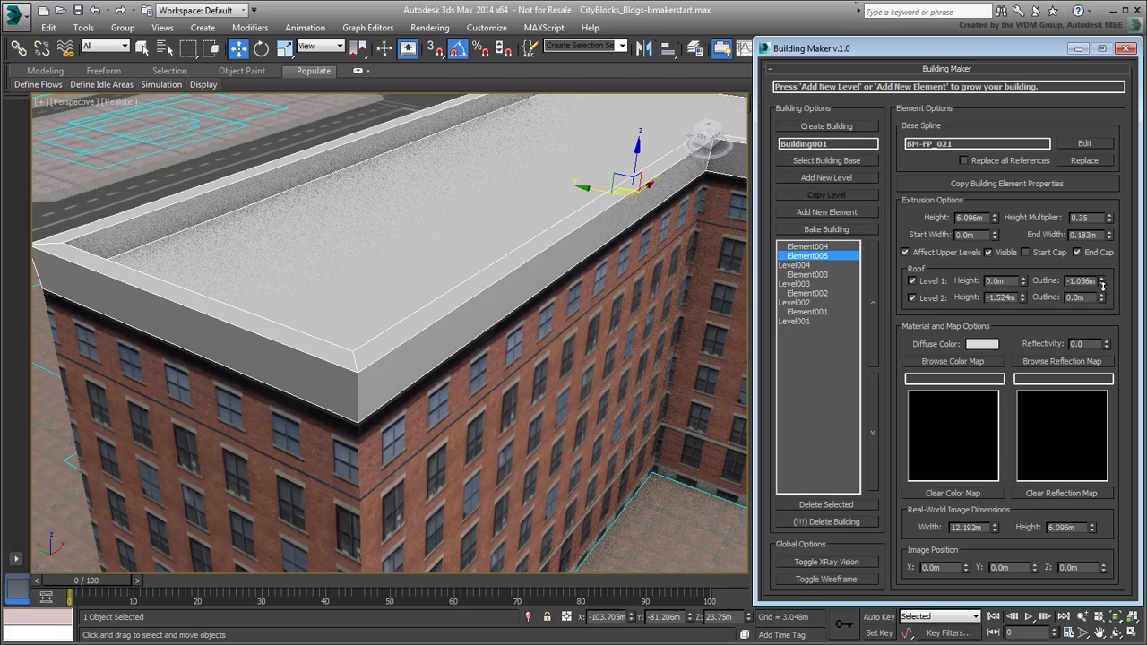
pyautogui.moveTo(1111, 220); pyautogui.dragTo(1110, 217)
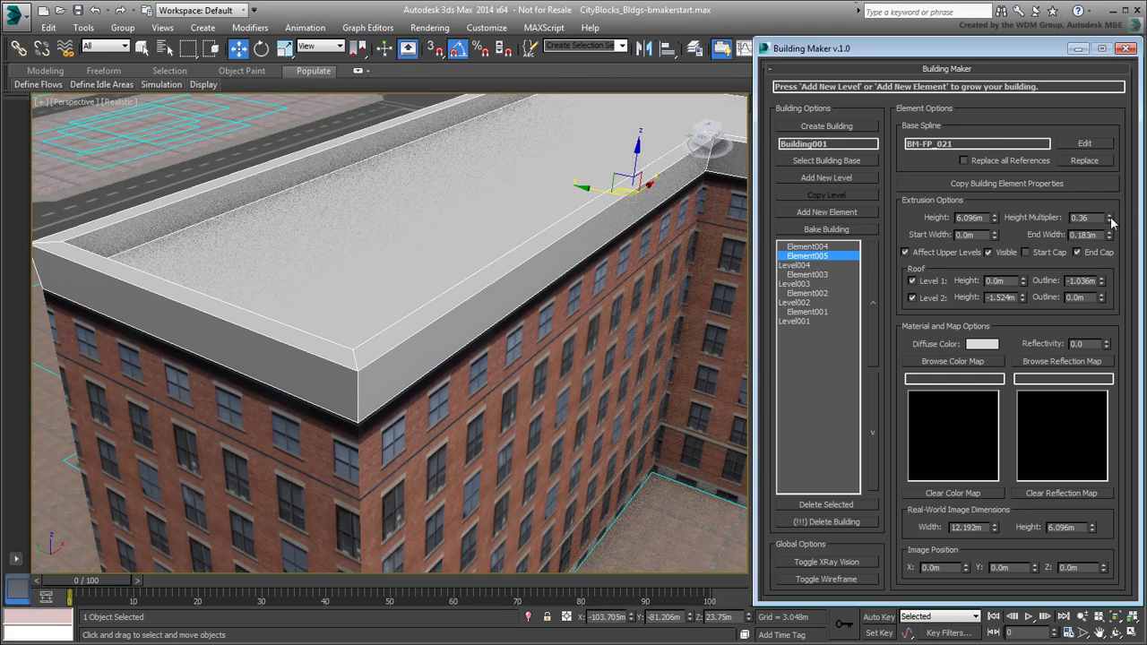
# Step: Remove the end cap and lower the parapet to a 0.23 height multiplier
pyautogui.click(1090, 255)
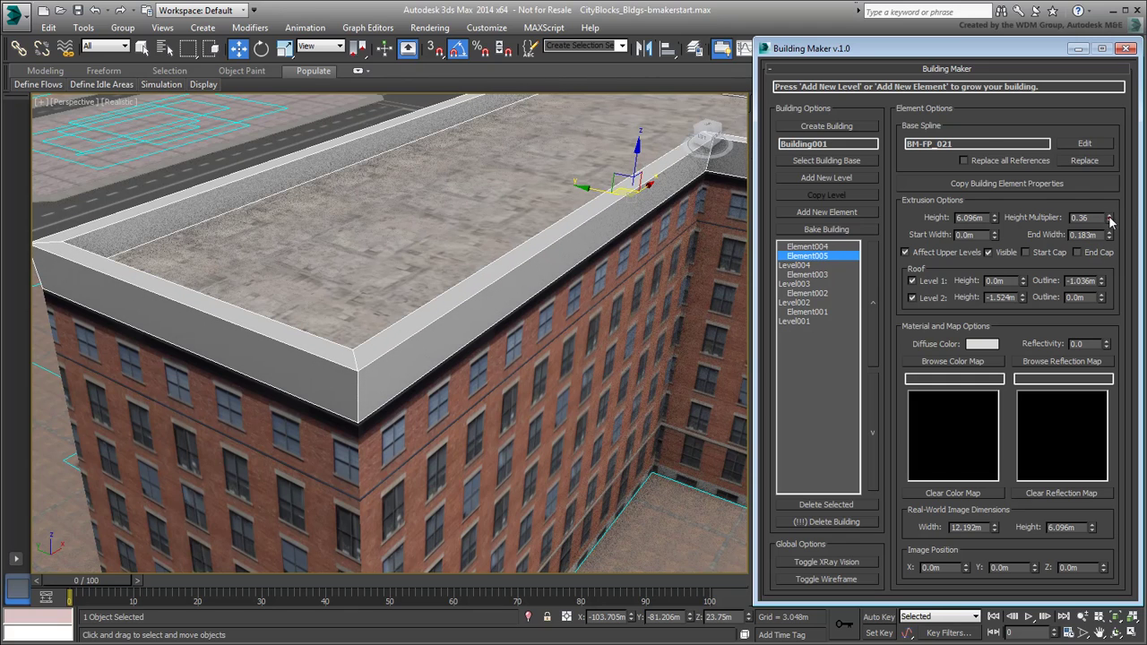
pyautogui.moveTo(1110, 219); pyautogui.dragTo(1112, 236)
pyautogui.scroll(-5, 481, 333)
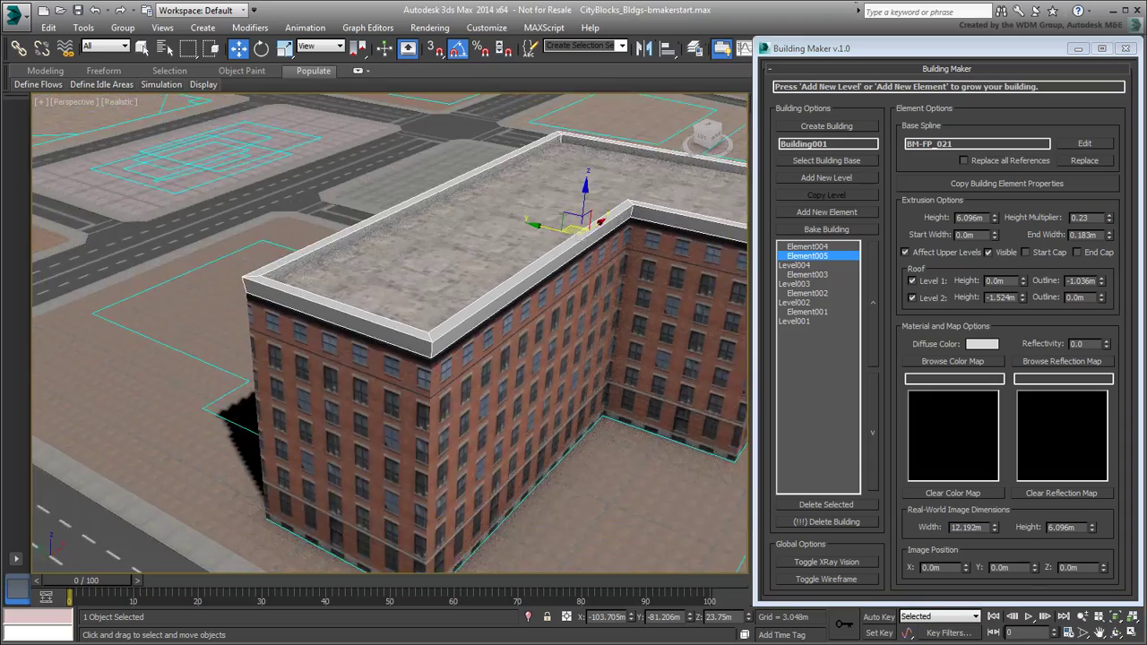
pyautogui.scroll(5, 423, 355)
pyautogui.keyDown('alt'); pyautogui.moveTo(423, 355); pyautogui.dragTo(606, 347, button='middle'); pyautogui.keyUp('alt')
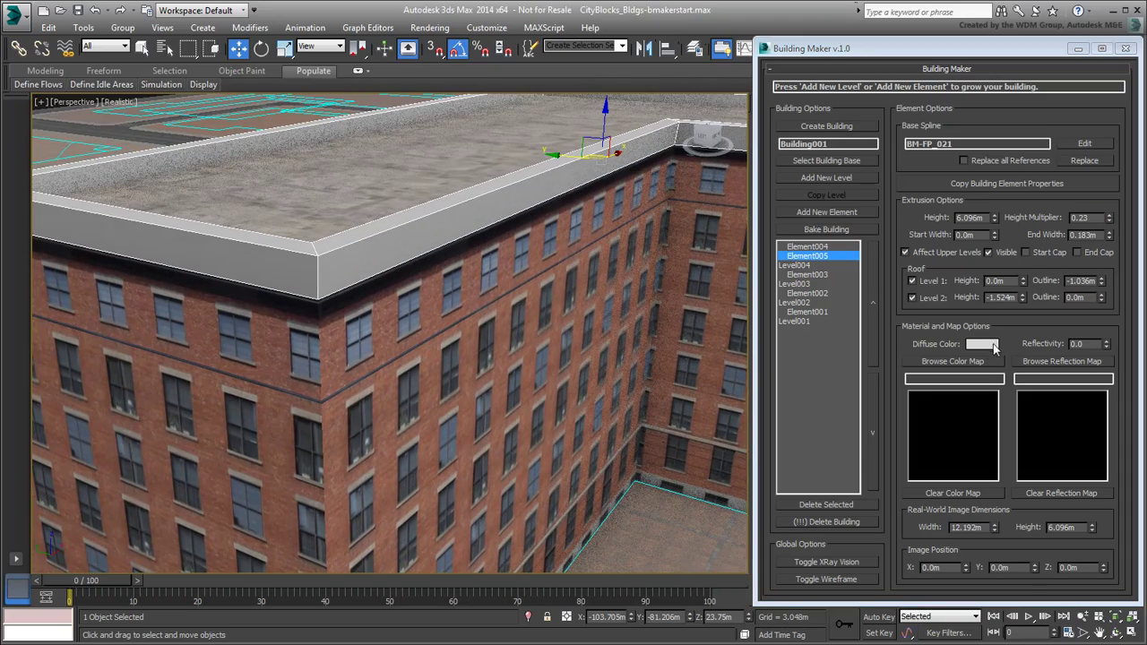
# Step: Set the parapet's diffuse colour to near-black with the eyedropper
pyautogui.click(991, 345)
pyautogui.moveTo(408, 120); pyautogui.dragTo(409, 75)
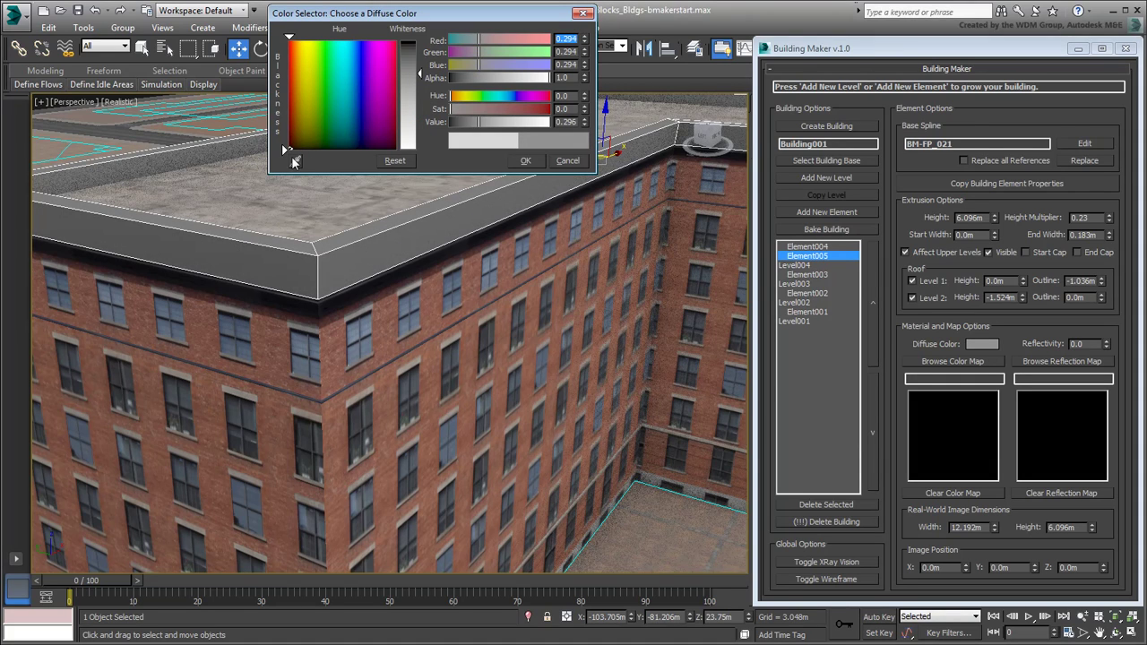
pyautogui.click(295, 161)
pyautogui.click(360, 267)
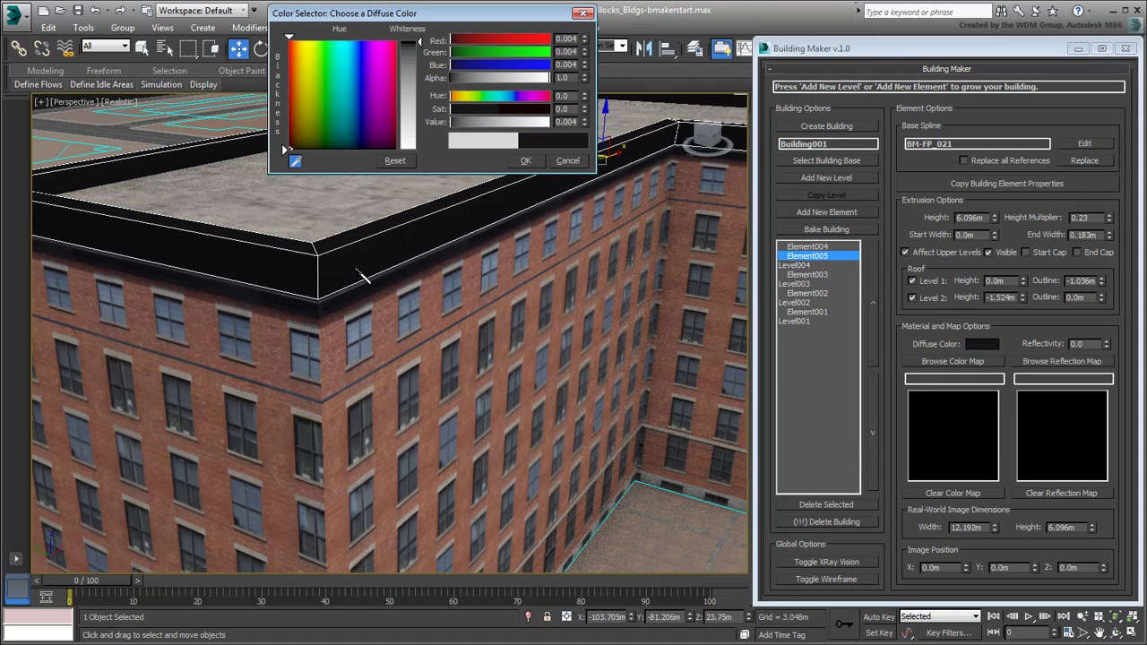
pyautogui.click(526, 161)
pyautogui.moveTo(401, 243)
pyautogui.keyDown('alt'); pyautogui.mouseDown(button='middle')
pyautogui.moveTo(445, 299)
pyautogui.moveTo(461, 406)
pyautogui.mouseUp(button='middle'); pyautogui.keyUp('alt')
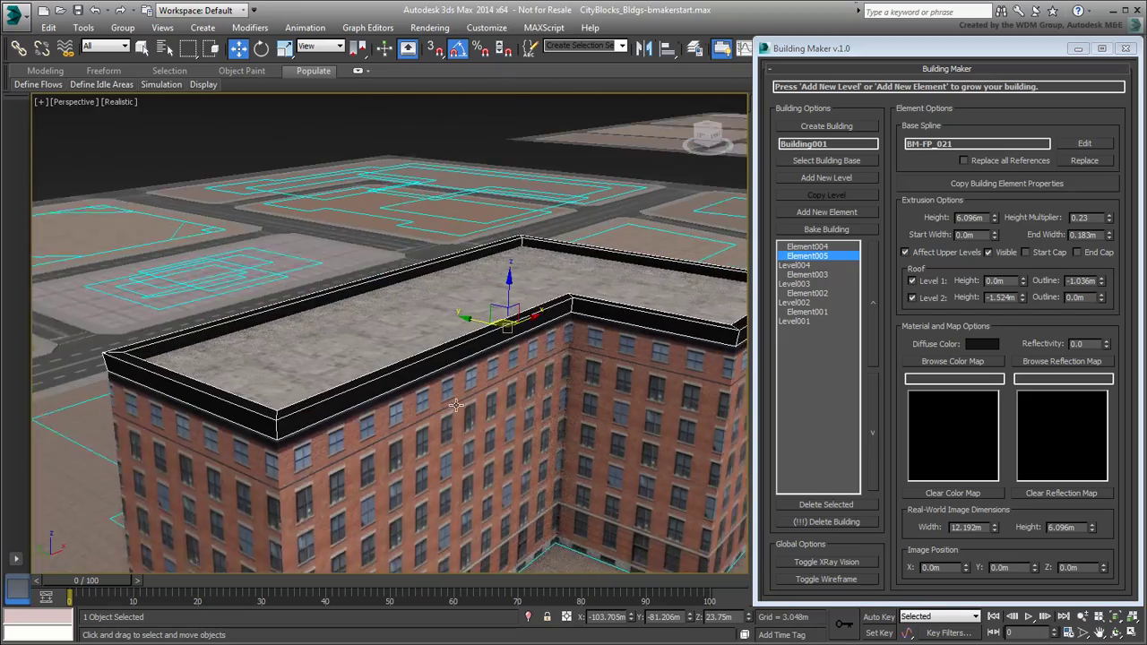
# Step: Select Element002 and raise its height multiplier to 3.0
pyautogui.scroll(-2, 461, 406)
pyautogui.scroll(-3, 462, 406)
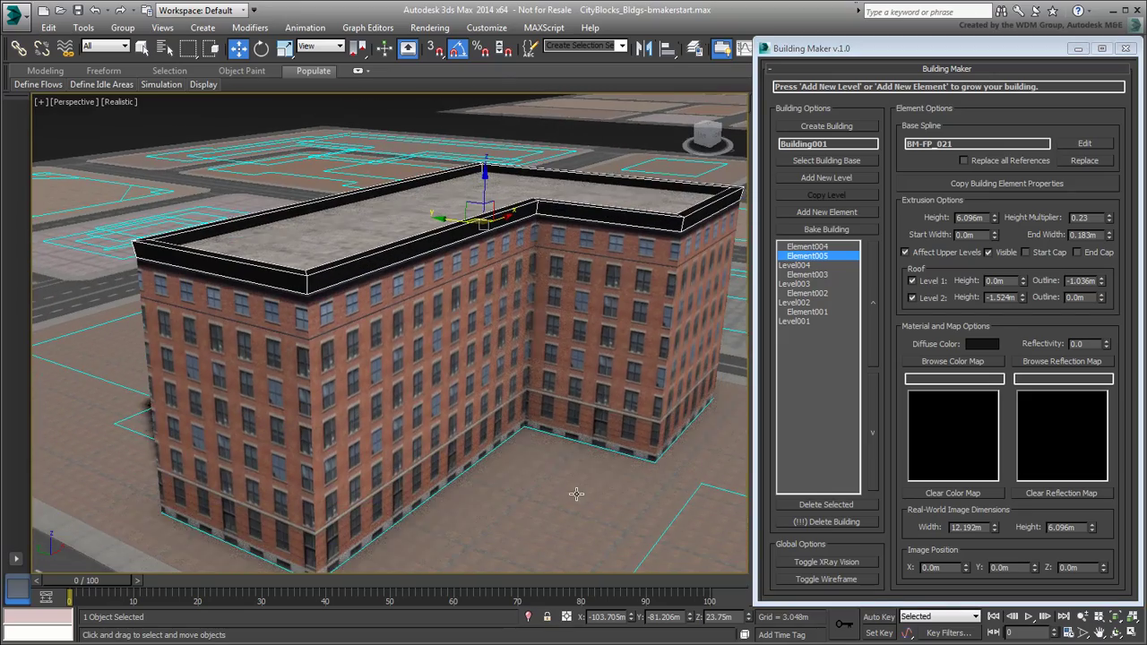
pyautogui.click(816, 311)
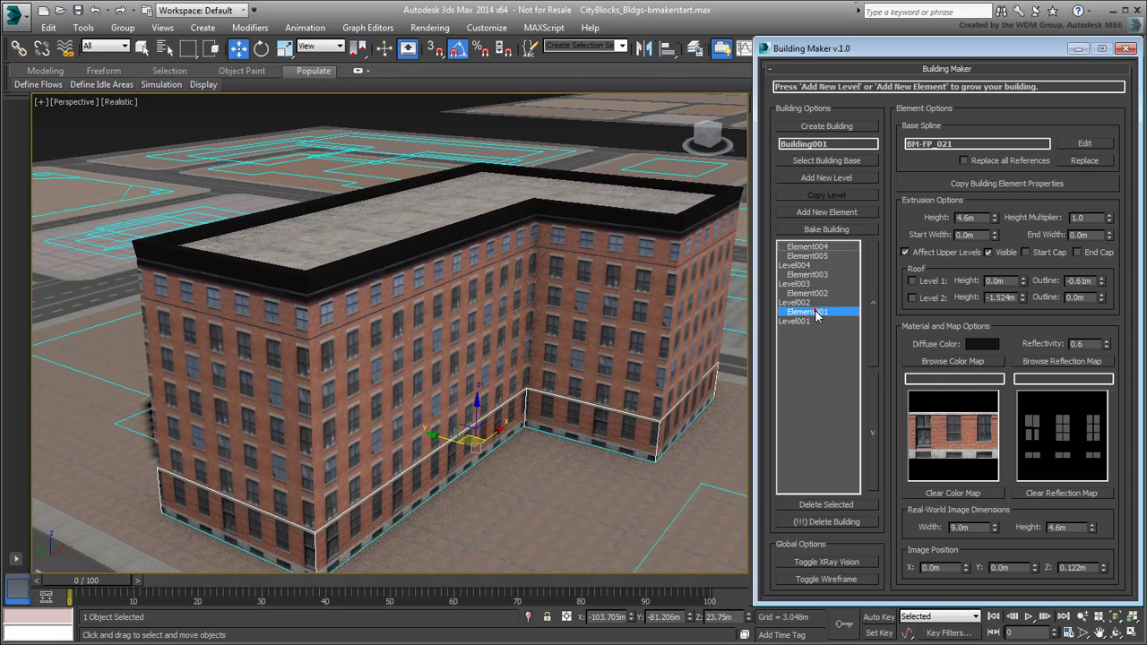
pyautogui.click(811, 274)
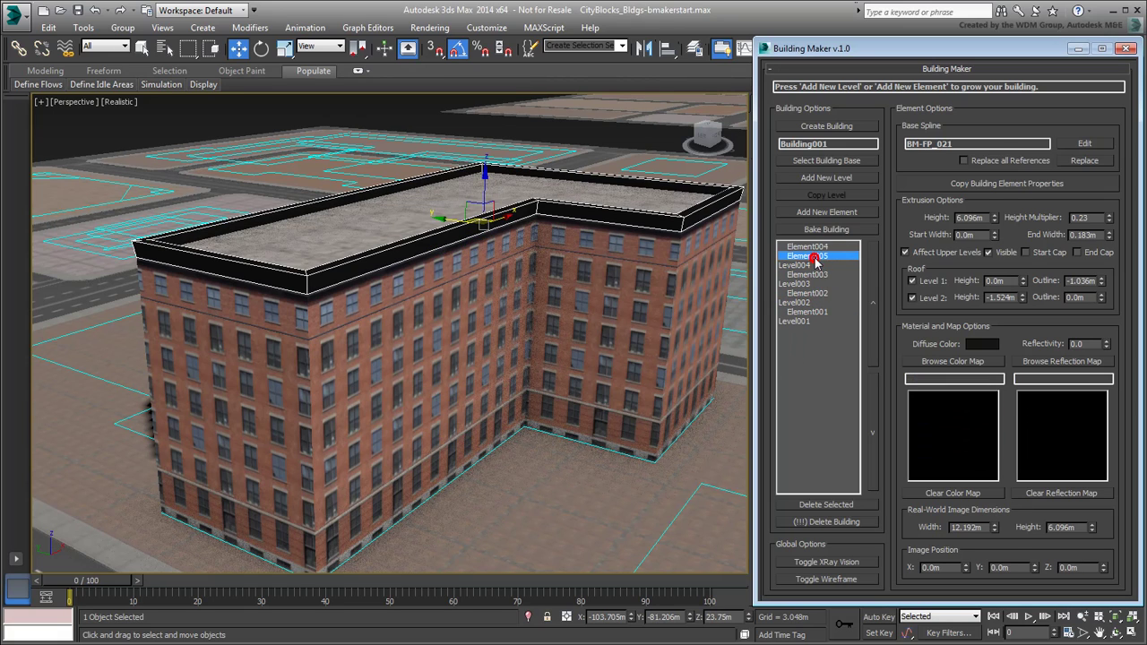
pyautogui.click(628, 319)
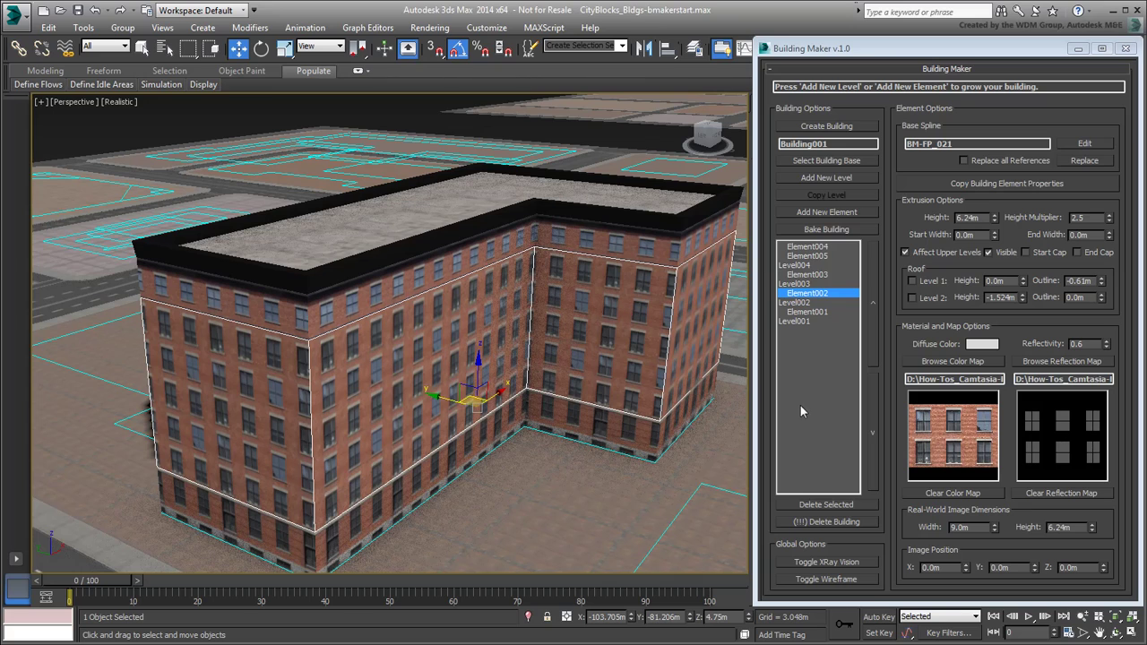
pyautogui.moveTo(1109, 218); pyautogui.dragTo(1069, 193)
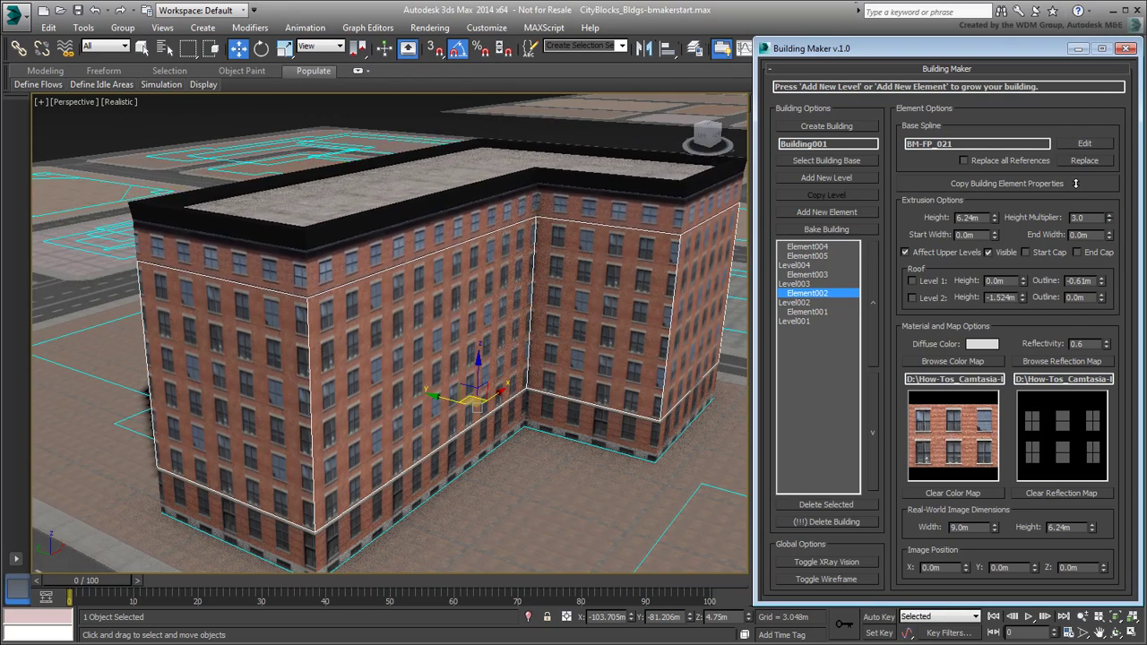
pyautogui.moveTo(532, 494); pyautogui.dragTo(531, 488, button='middle')
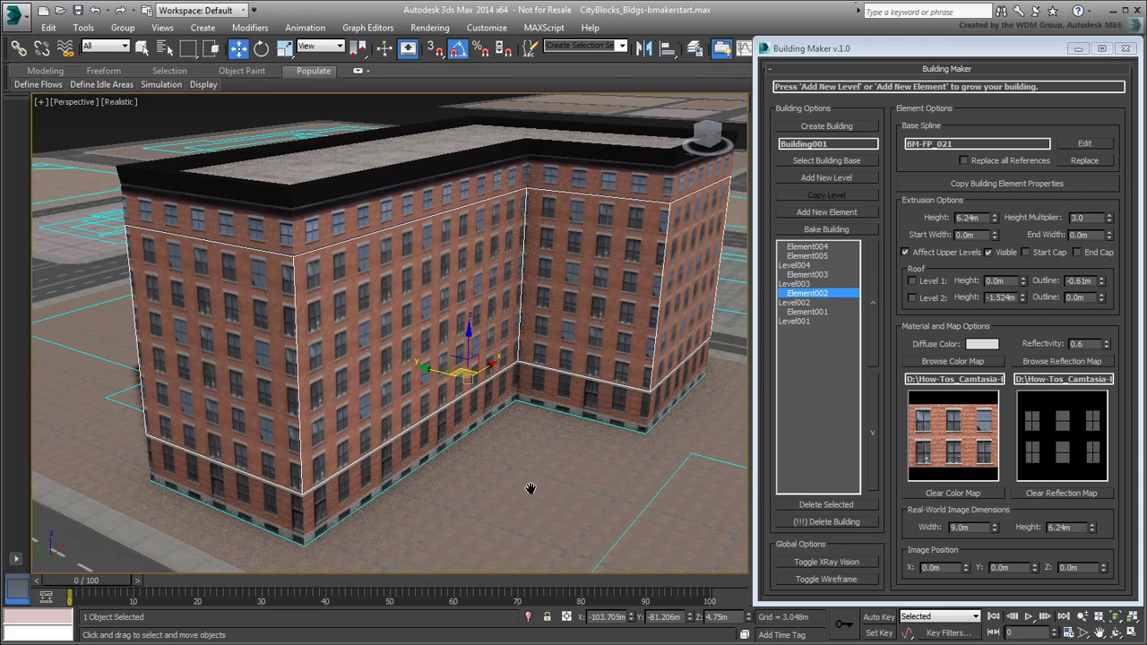
# Step: Open the base spline for editing and shift the right and left wall edges
pyautogui.click(1085, 143)
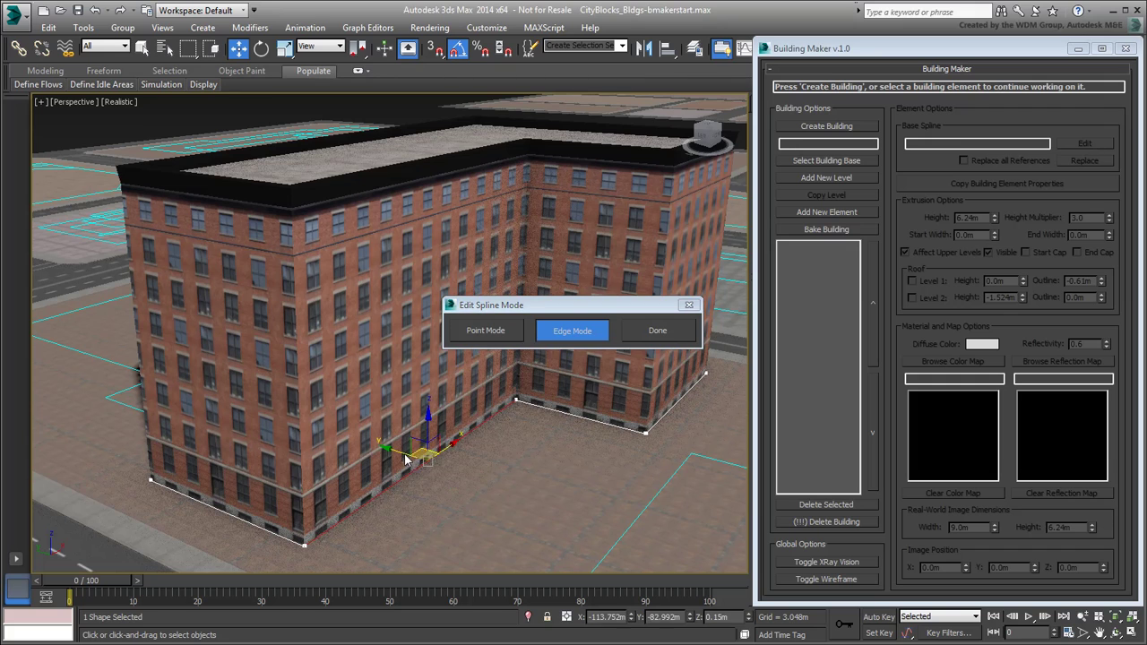
pyautogui.click(405, 457)
pyautogui.moveTo(404, 456)
pyautogui.mouseDown()
pyautogui.moveTo(450, 462)
pyautogui.moveTo(681, 412)
pyautogui.mouseUp()
pyautogui.click(143, 443)
pyautogui.moveTo(309, 375); pyautogui.dragTo(318, 379)
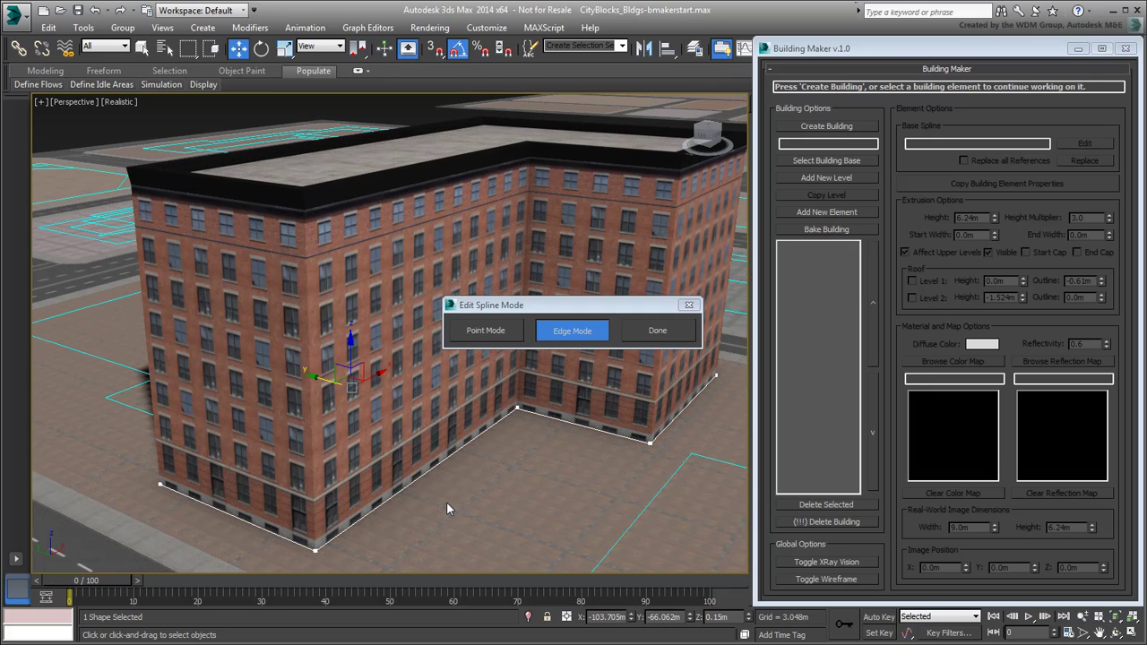
pyautogui.click(428, 480)
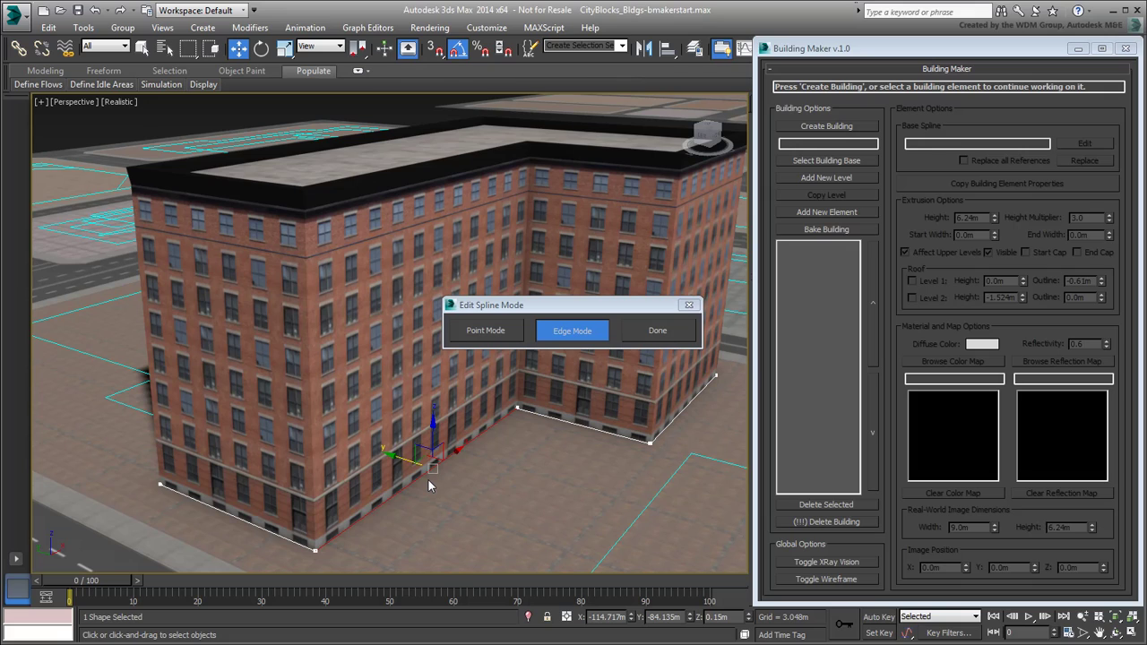
pyautogui.rightClick(427, 480)
# Step: Move a front corner vertex, make it Bezier Corner, and select segments for curving
pyautogui.click(491, 331)
pyautogui.moveTo(315, 542); pyautogui.dragTo(391, 478)
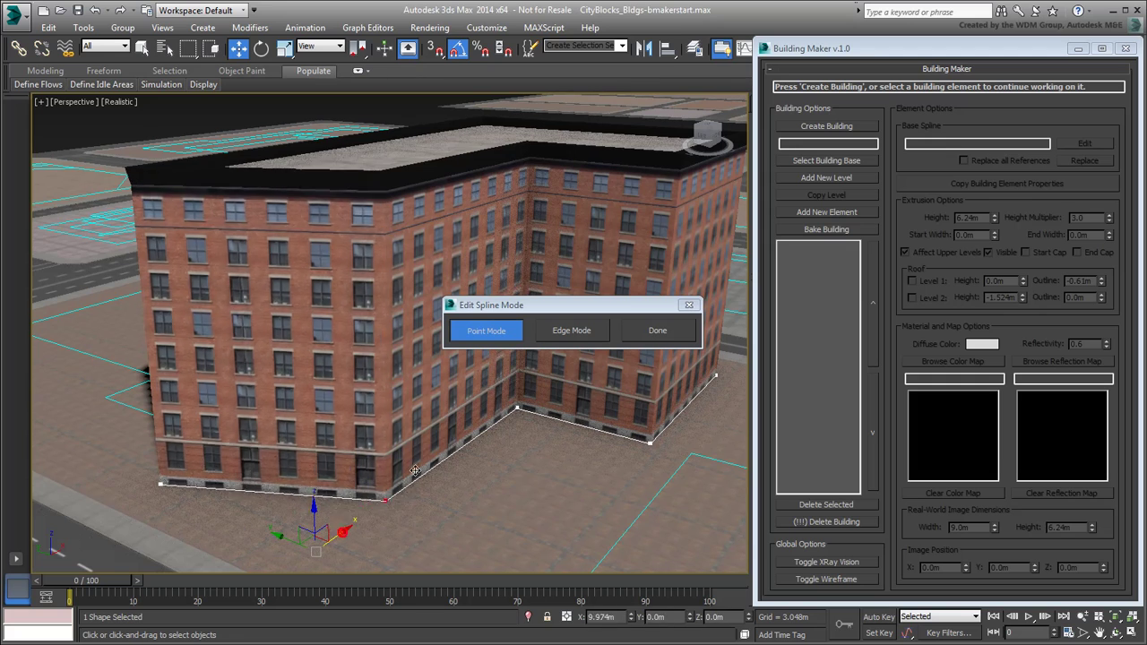
pyautogui.rightClick(344, 532)
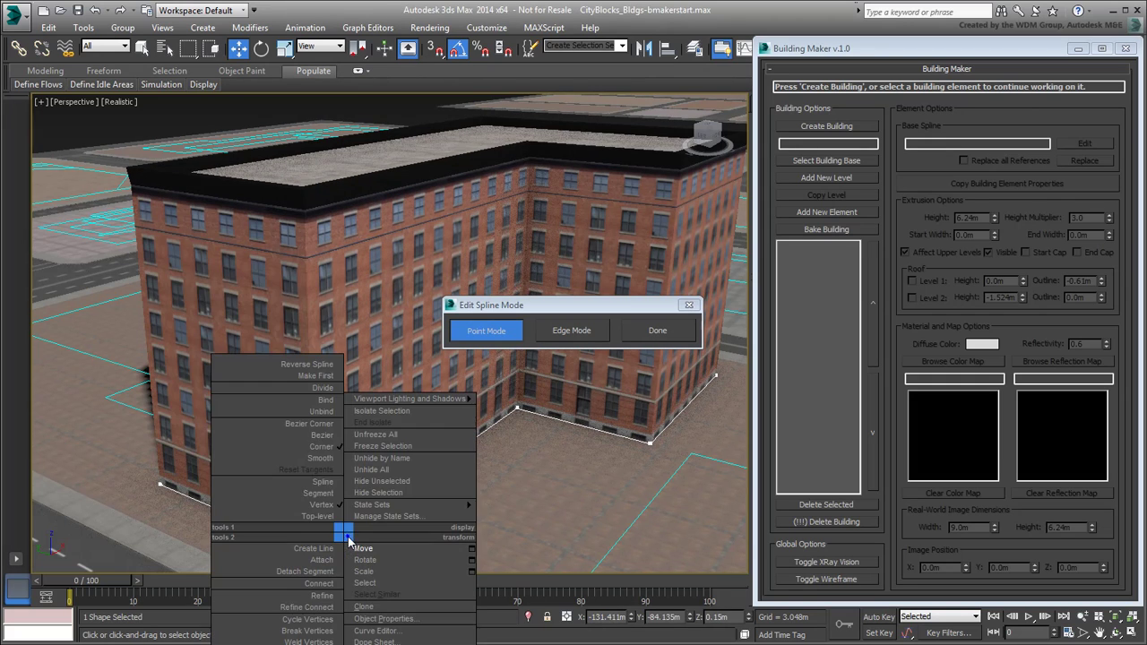
pyautogui.click(331, 434)
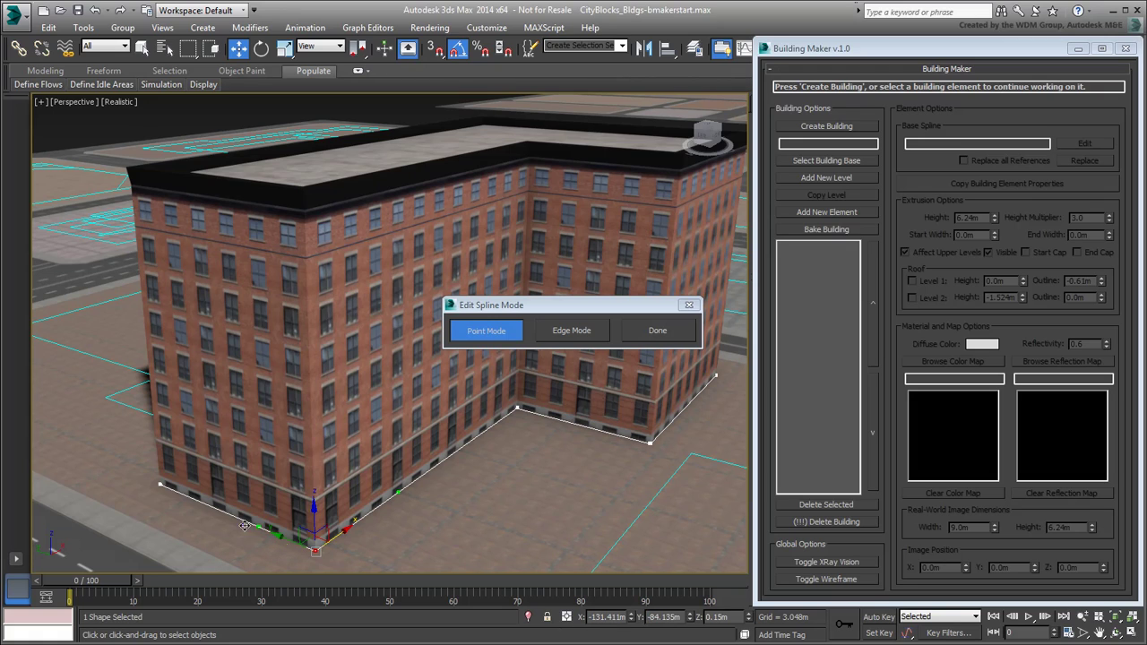
pyautogui.click(571, 331)
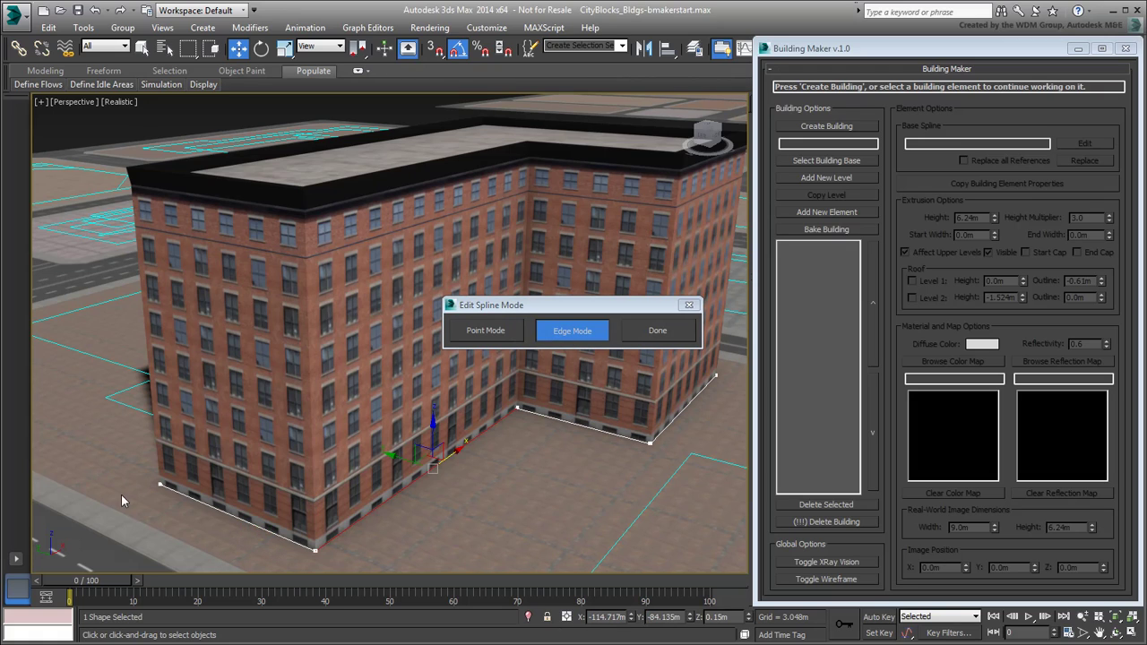
pyautogui.moveTo(127, 550); pyautogui.dragTo(733, 236)
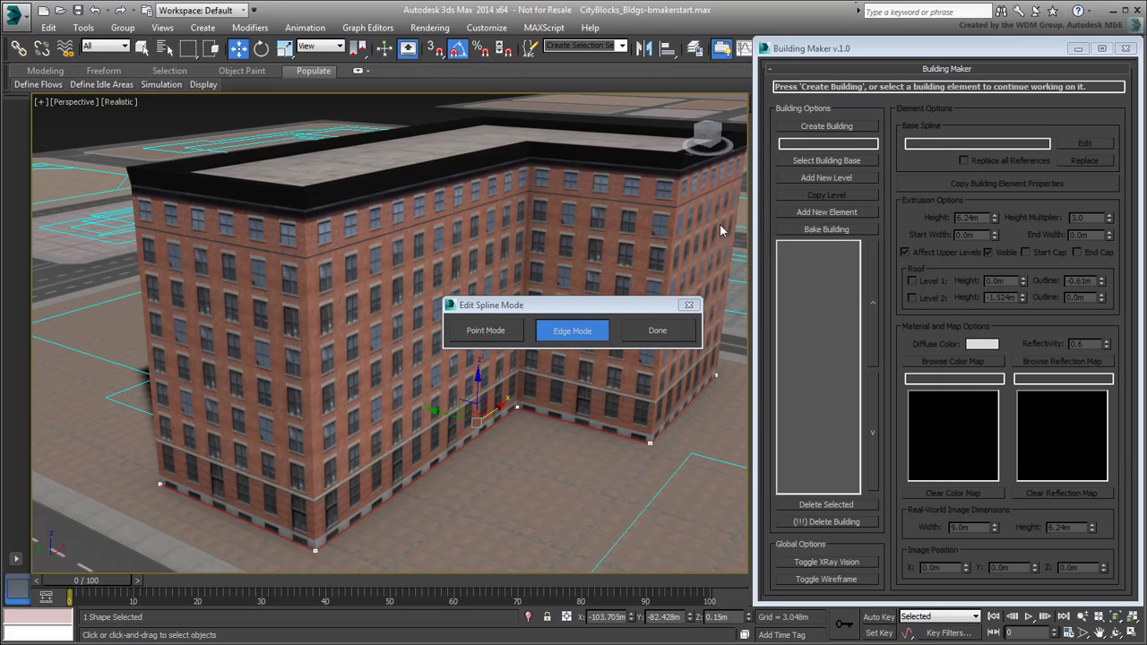
pyautogui.rightClick(367, 479)
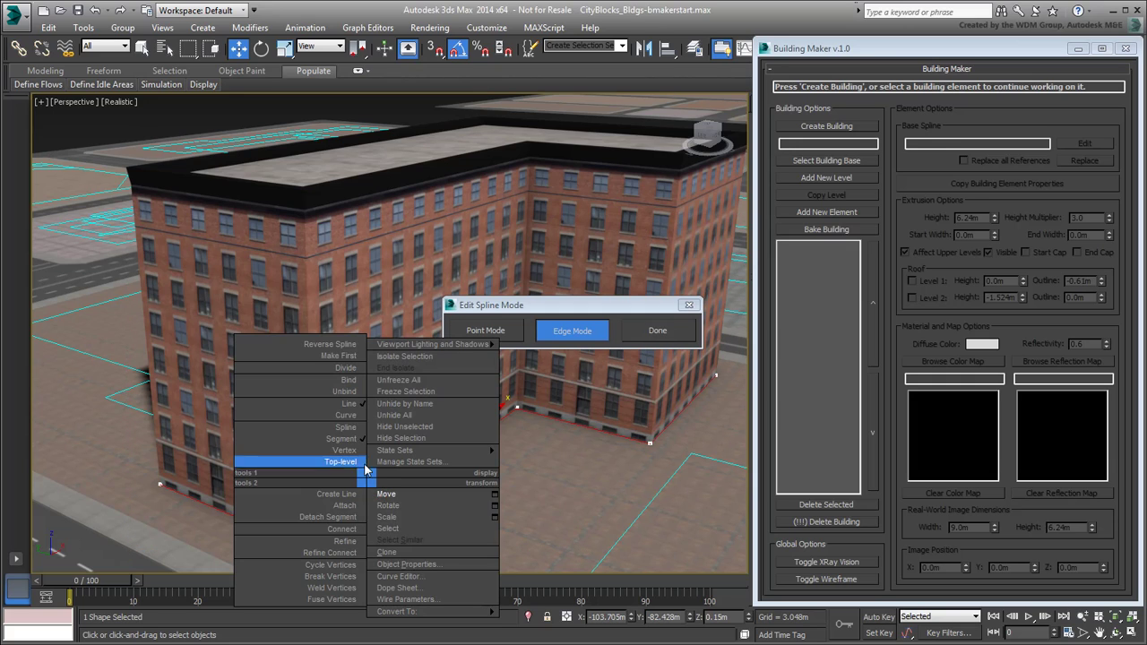
# Step: Bend the base outline's front corner into a curve, making the left end point Bezier
pyautogui.click(360, 419)
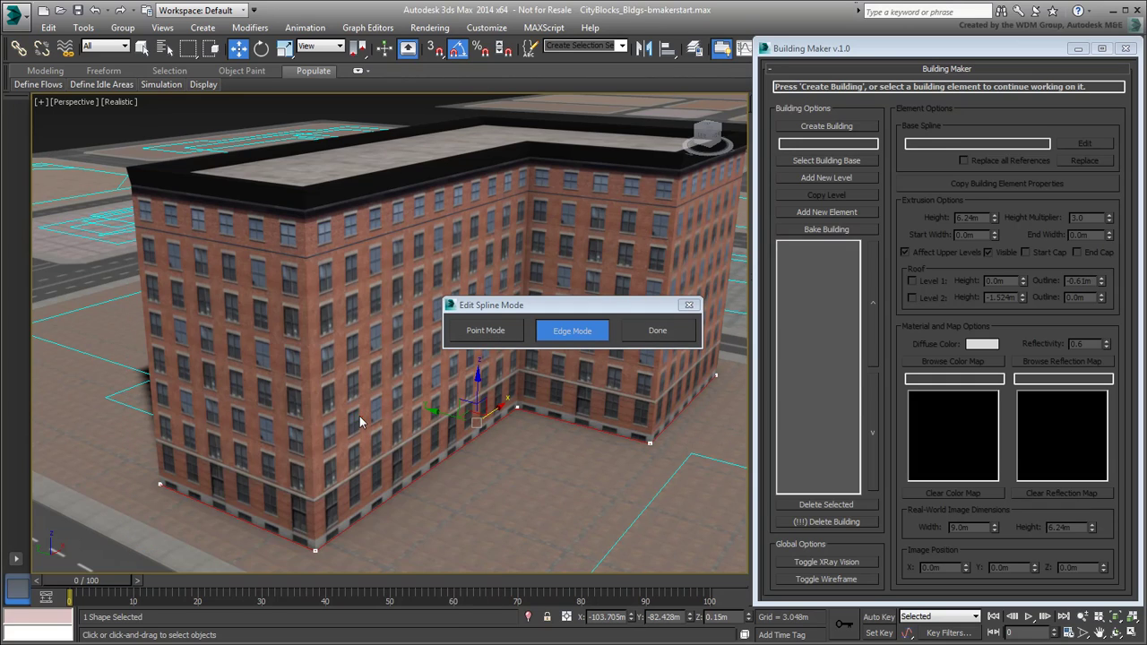
pyautogui.click(496, 335)
pyautogui.moveTo(337, 531)
pyautogui.mouseDown()
pyautogui.moveTo(391, 495)
pyautogui.moveTo(369, 481)
pyautogui.mouseUp()
pyautogui.click(161, 484)
pyautogui.rightClick(162, 488)
pyautogui.click(89, 413)
pyautogui.moveTo(235, 490); pyautogui.dragTo(205, 508)
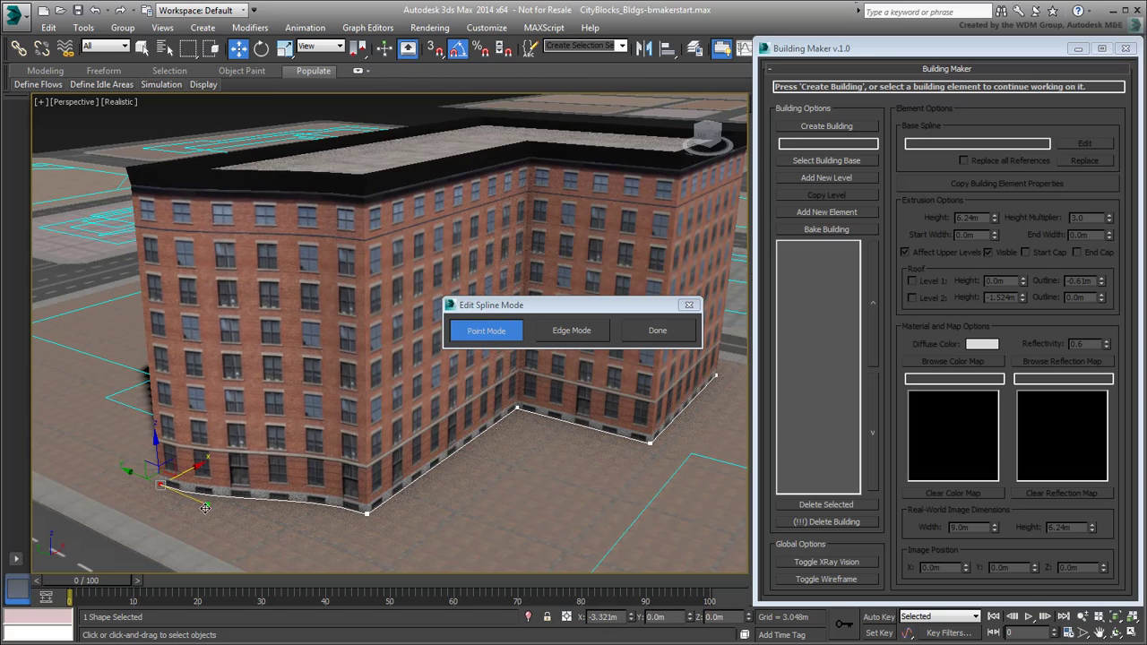
# Step: Orbit to a low frontal view to check the curved corner, then finish footprint editing
pyautogui.scroll(-6, 205, 508)
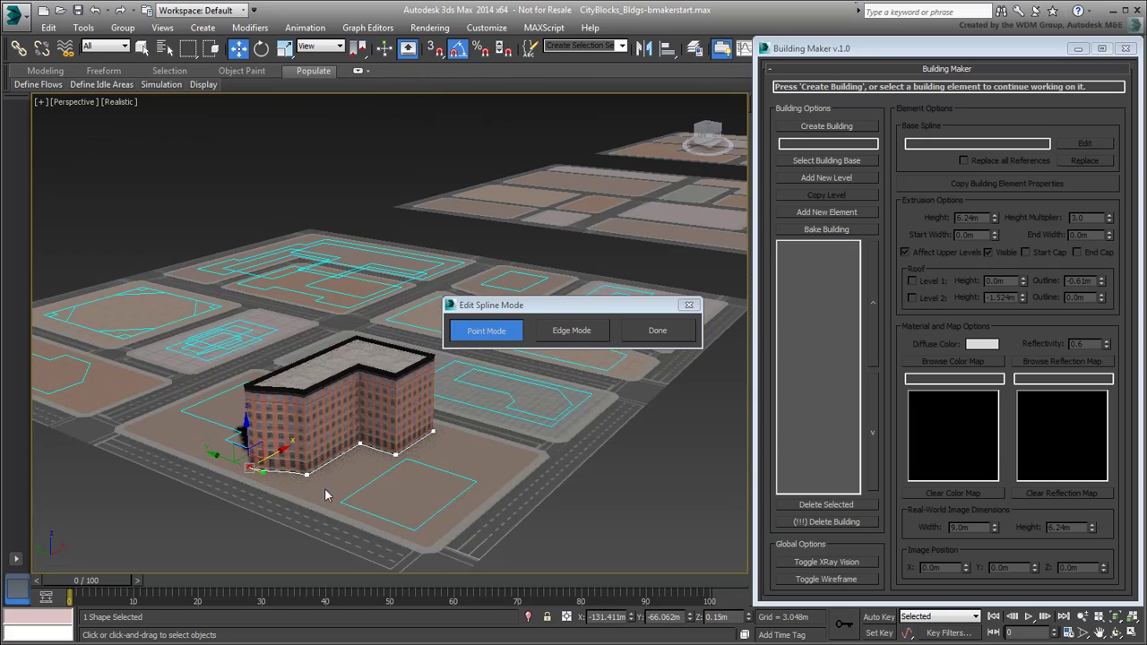
pyautogui.scroll(1, 244, 426)
pyautogui.scroll(1, 244, 427)
pyautogui.moveTo(243, 427)
pyautogui.keyDown('alt'); pyautogui.mouseDown(button='middle')
pyautogui.moveTo(312, 472)
pyautogui.moveTo(263, 486)
pyautogui.mouseUp(button='middle'); pyautogui.keyUp('alt')
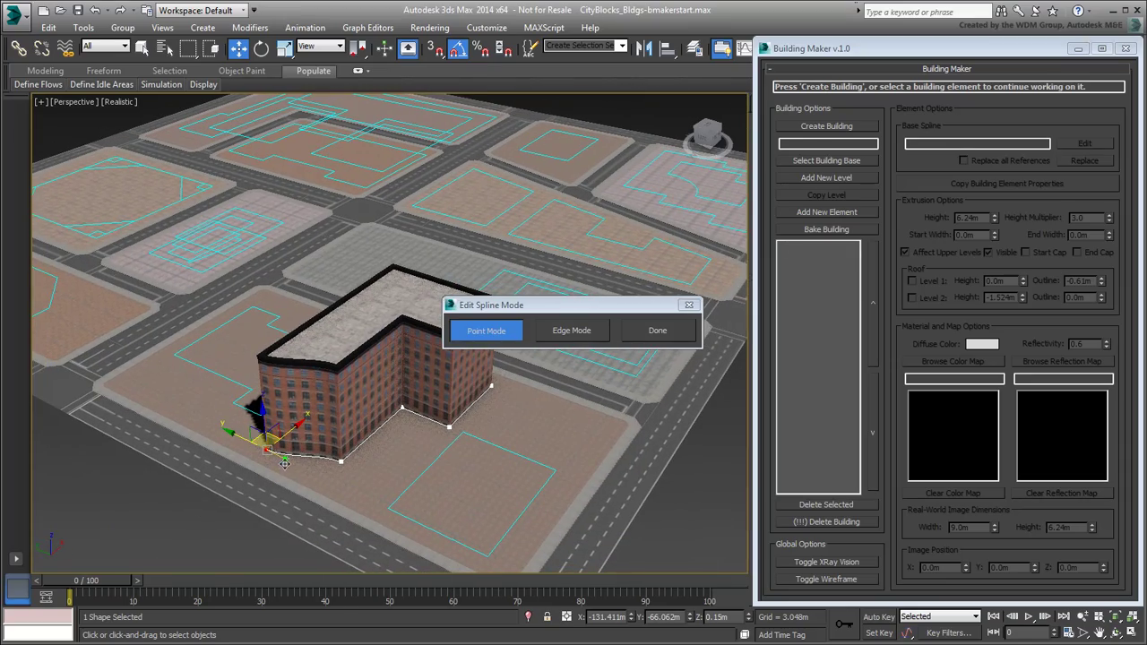
pyautogui.scroll(2, 303, 517)
pyautogui.keyDown('alt'); pyautogui.moveTo(303, 517); pyautogui.dragTo(321, 480, button='middle'); pyautogui.keyUp('alt')
pyautogui.keyDown('alt'); pyautogui.moveTo(378, 507); pyautogui.dragTo(410, 473, button='middle'); pyautogui.keyUp('alt')
pyautogui.click(657, 329)
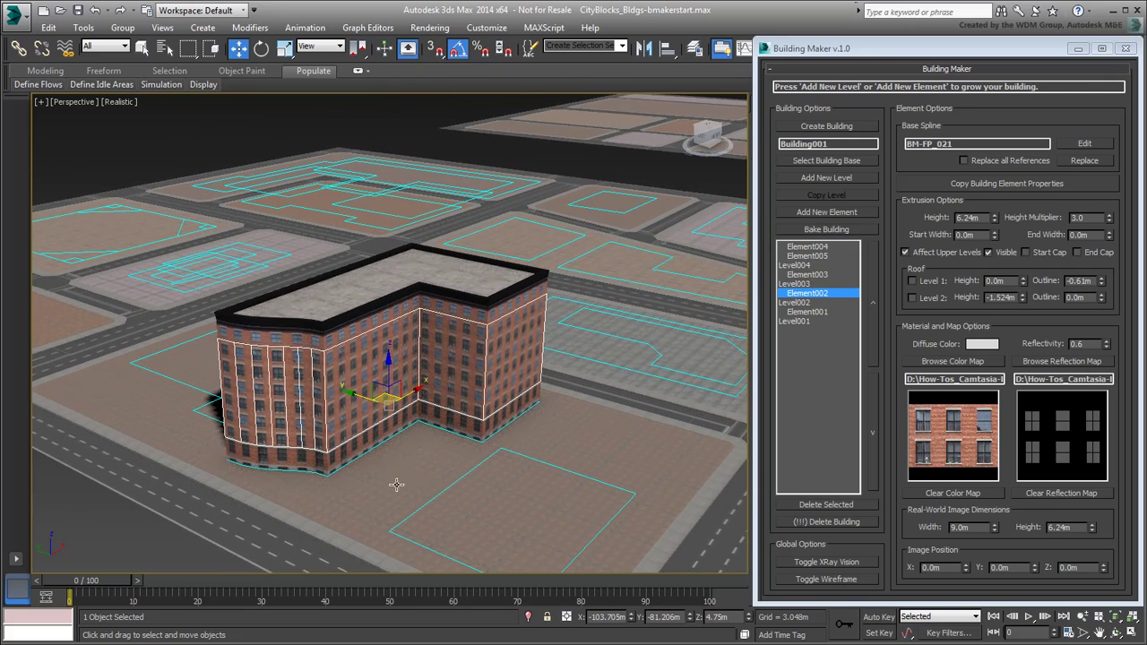